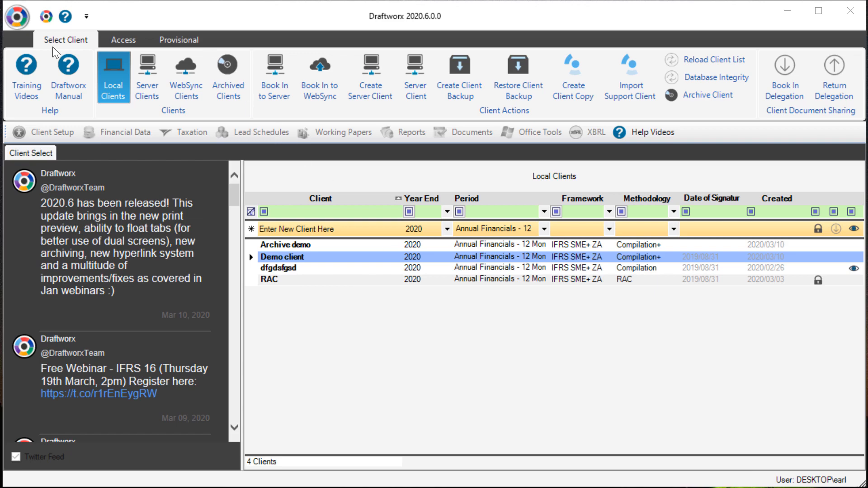
# Step: Open the program settings, check the Archives Folder path, and save the settings
pyautogui.click(9, 14)
pyautogui.click(45, 257)
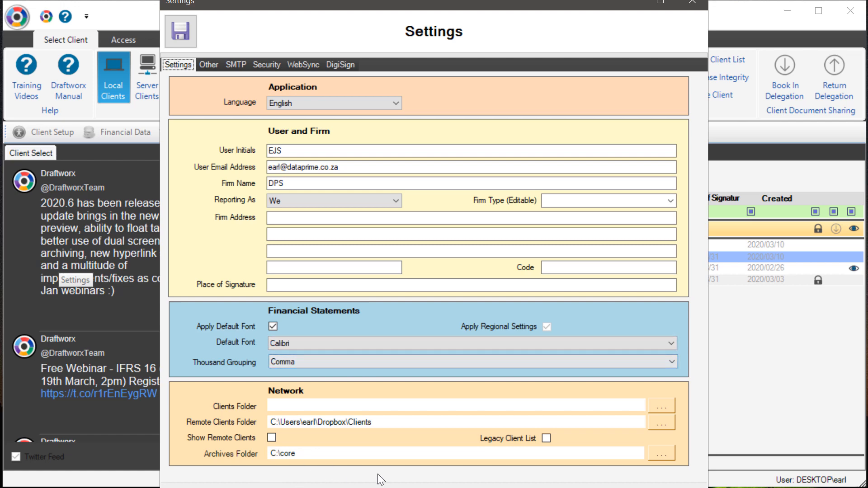
pyautogui.click(305, 452)
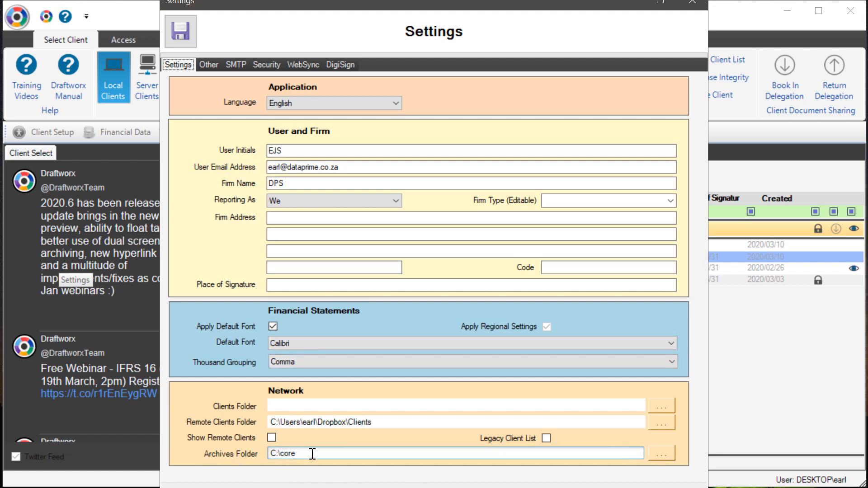
pyautogui.click(315, 456)
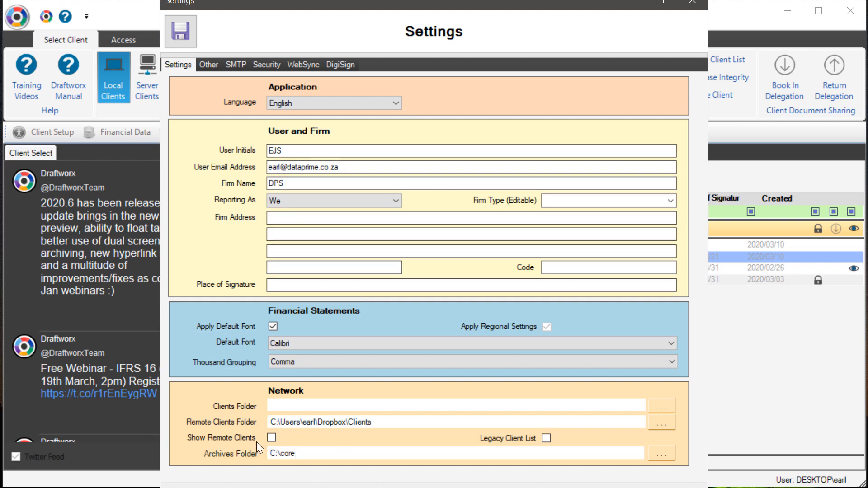
pyautogui.click(172, 30)
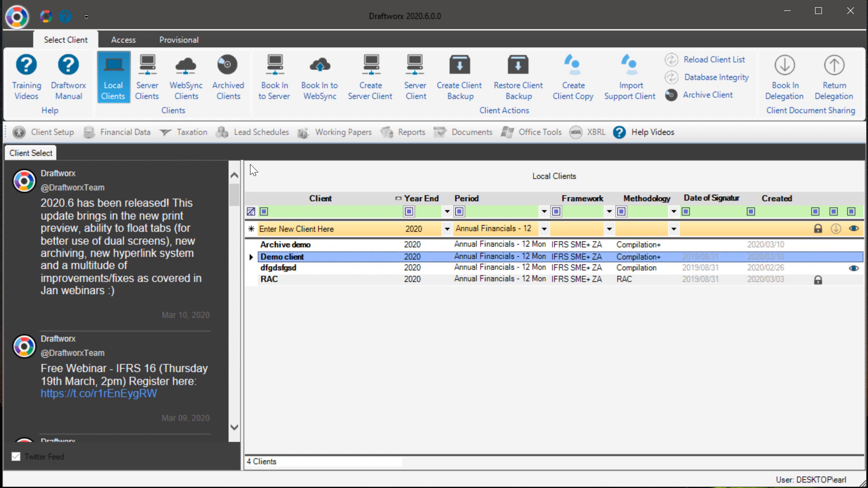
# Step: View the list of archived clients and return to the local clients list
pyautogui.keyDown('ctrl'); pyautogui.click(326, 268); pyautogui.keyUp('ctrl')
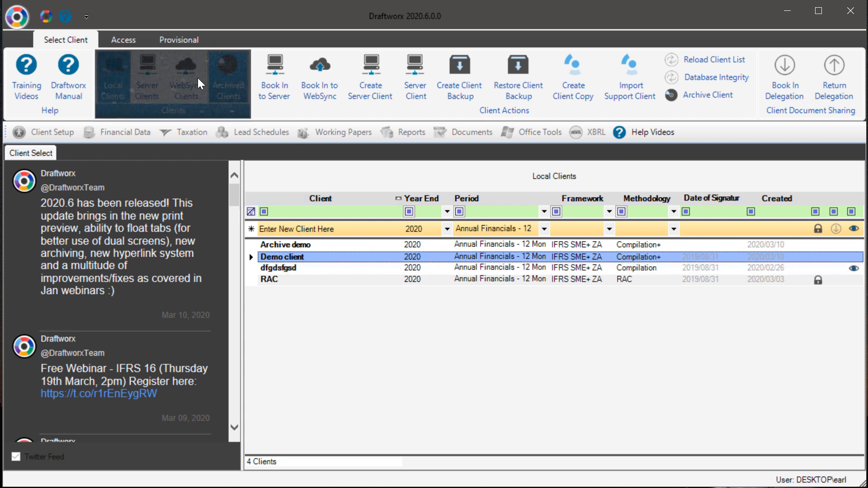
pyautogui.click(229, 76)
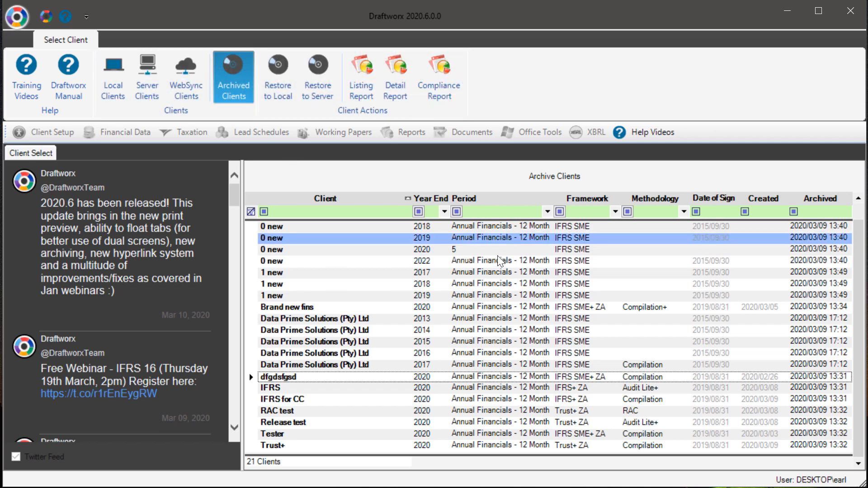
pyautogui.scroll(-1, 396, 316)
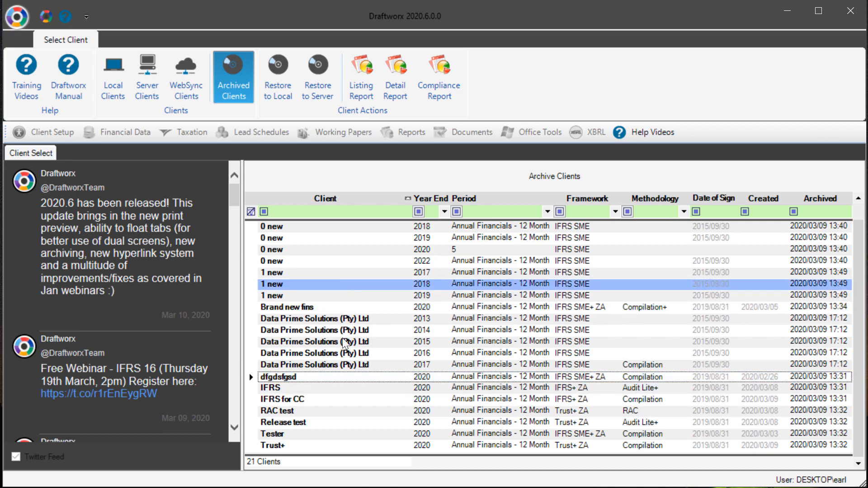
pyautogui.click(113, 84)
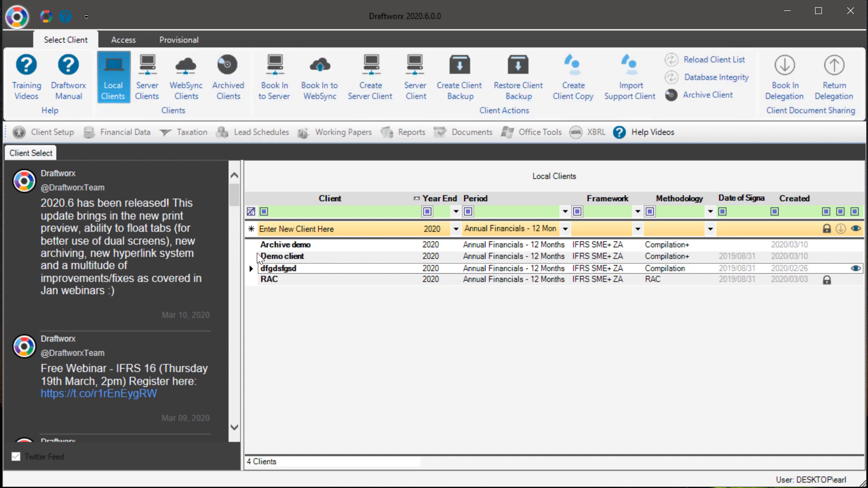
# Step: Archive the local client "Archive demo"
pyautogui.click(266, 245)
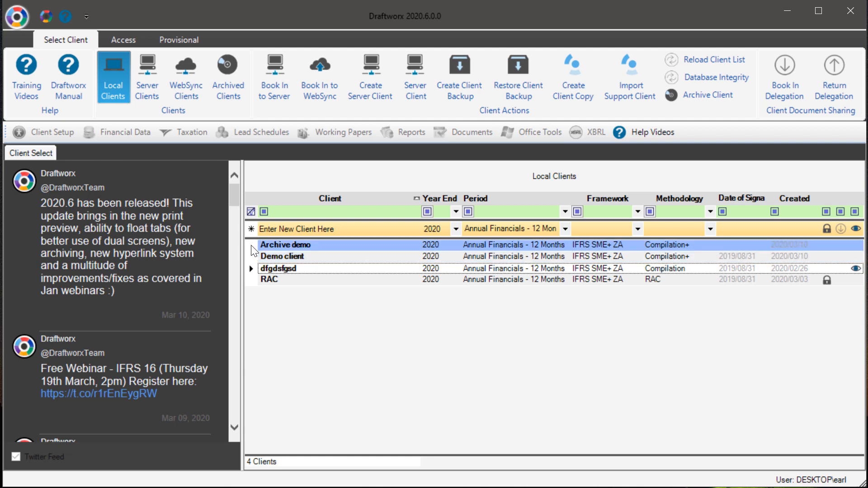
pyautogui.click(700, 94)
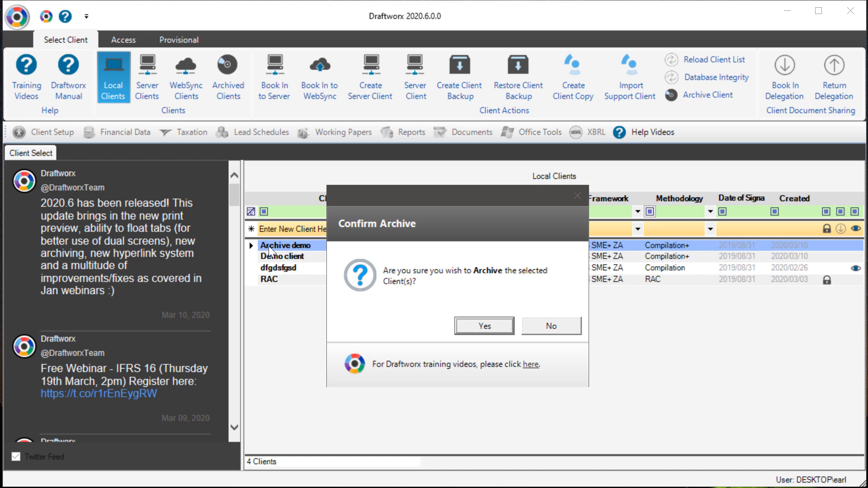
pyautogui.click(480, 326)
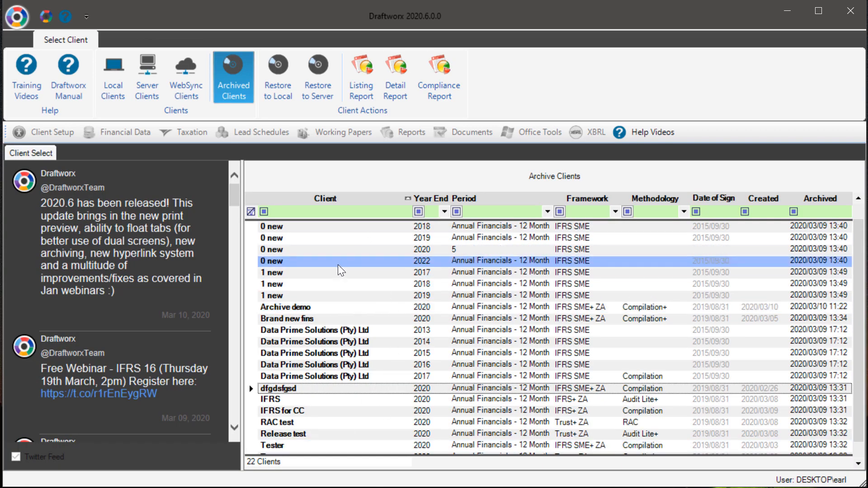
# Step: Restore the "Archive demo" client from the archived clients back to local clients
pyautogui.click(113, 81)
pyautogui.click(315, 245)
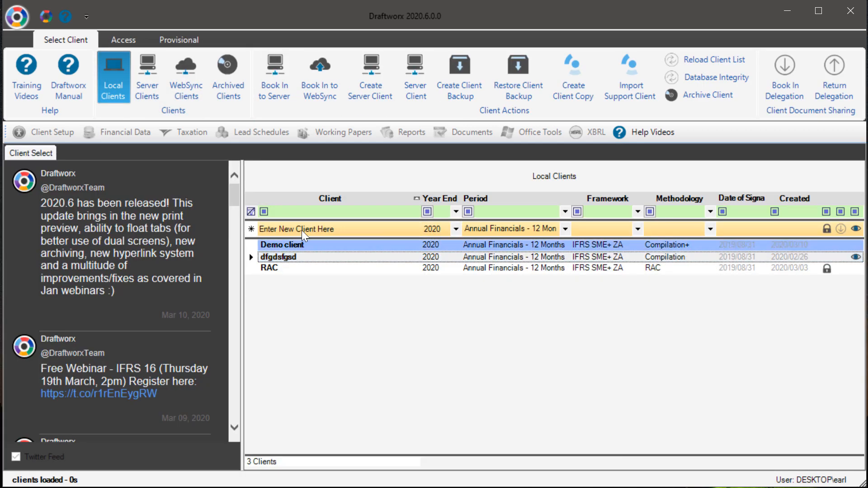
pyautogui.click(329, 258)
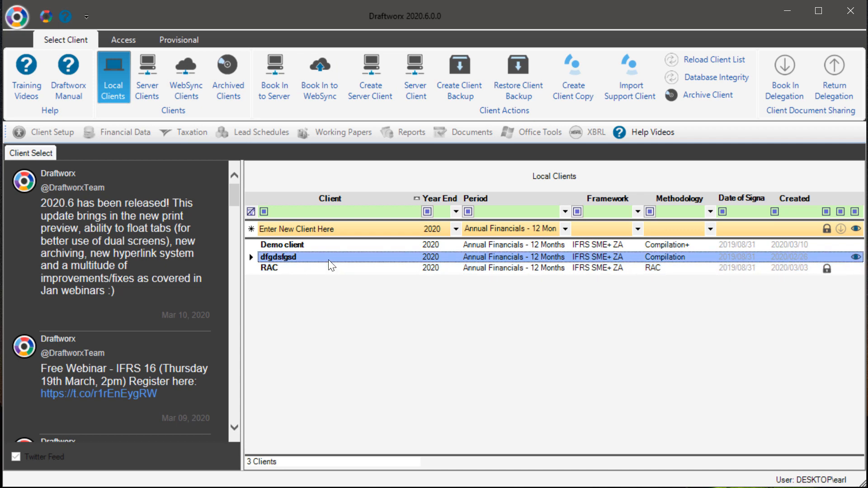
pyautogui.click(228, 79)
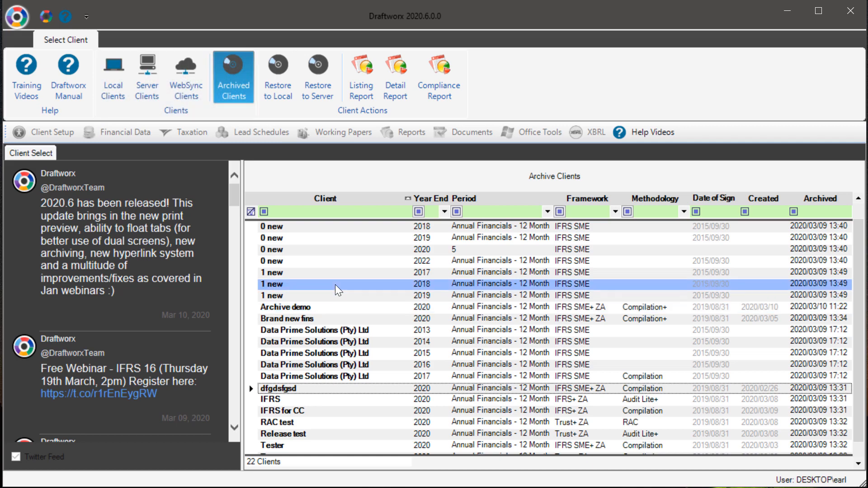
pyautogui.scroll(1, 338, 290)
pyautogui.click(317, 319)
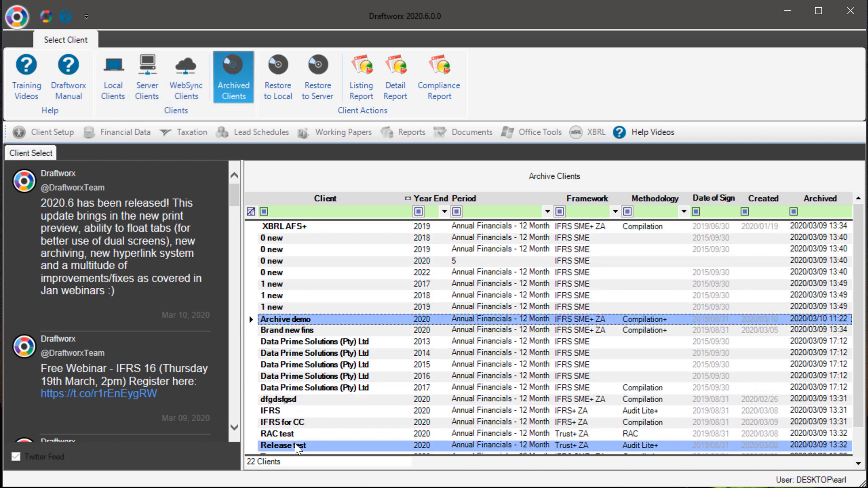
pyautogui.click(277, 81)
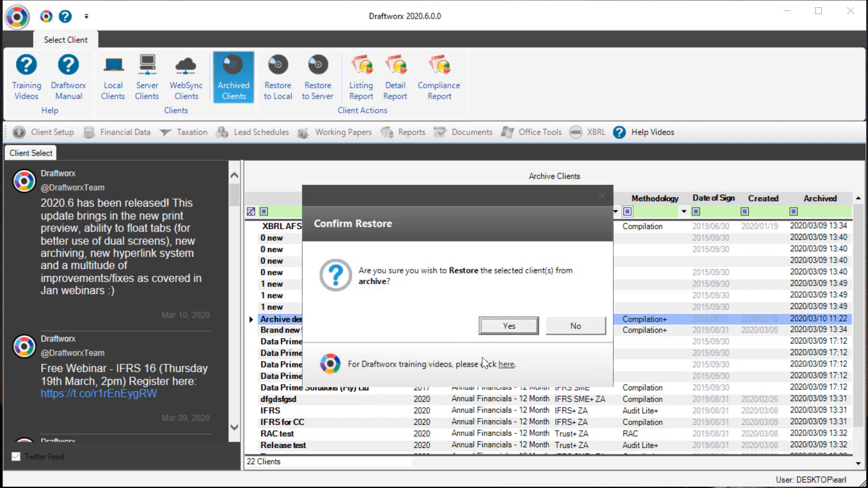
pyautogui.click(499, 326)
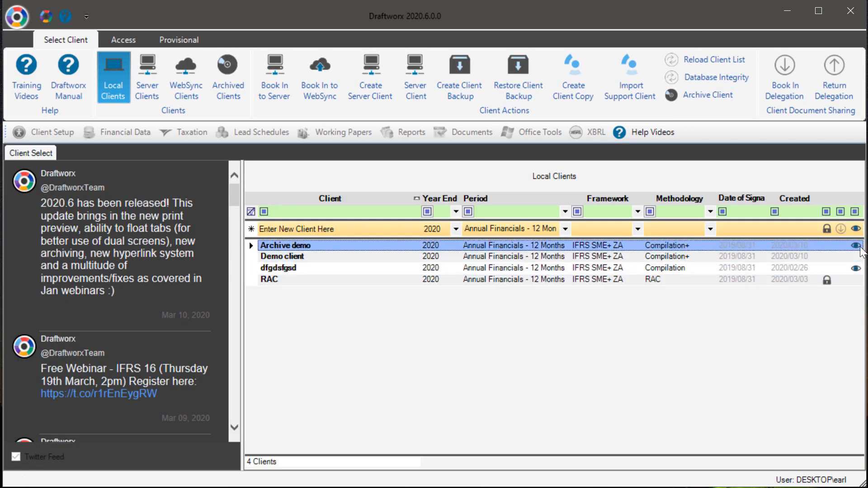
# Step: Browse the server, WebSync, archived and local client lists
pyautogui.click(146, 68)
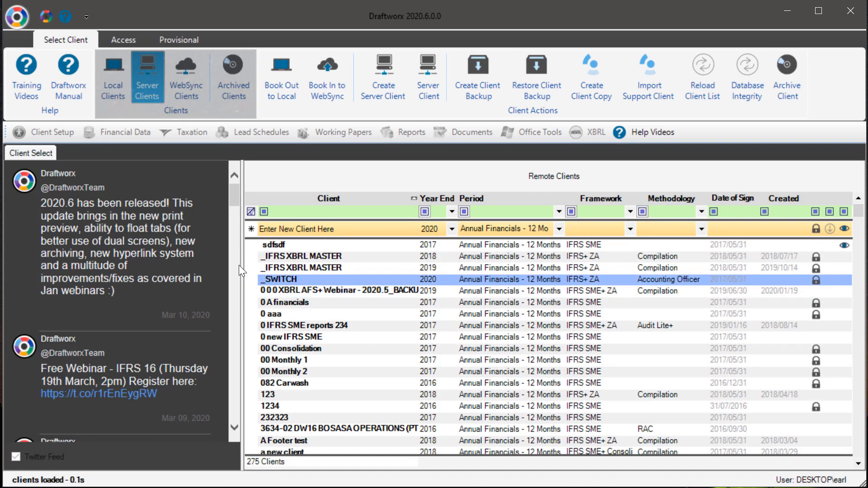
pyautogui.click(183, 90)
pyautogui.click(415, 288)
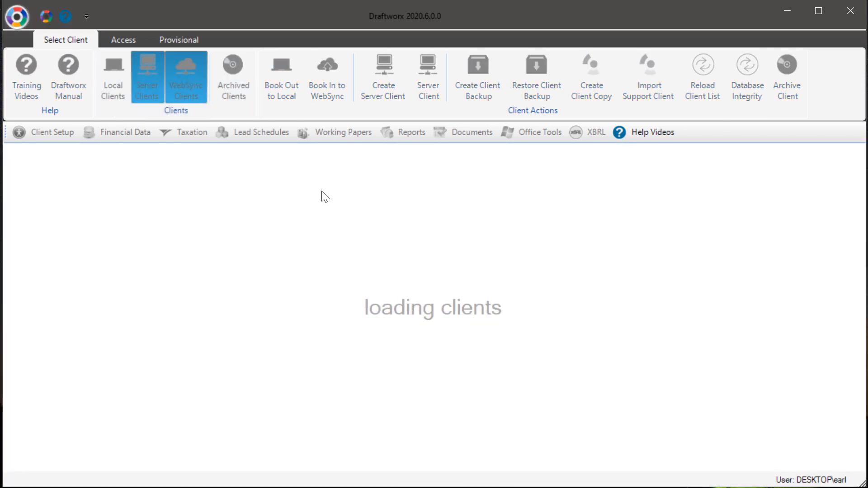
pyautogui.click(231, 73)
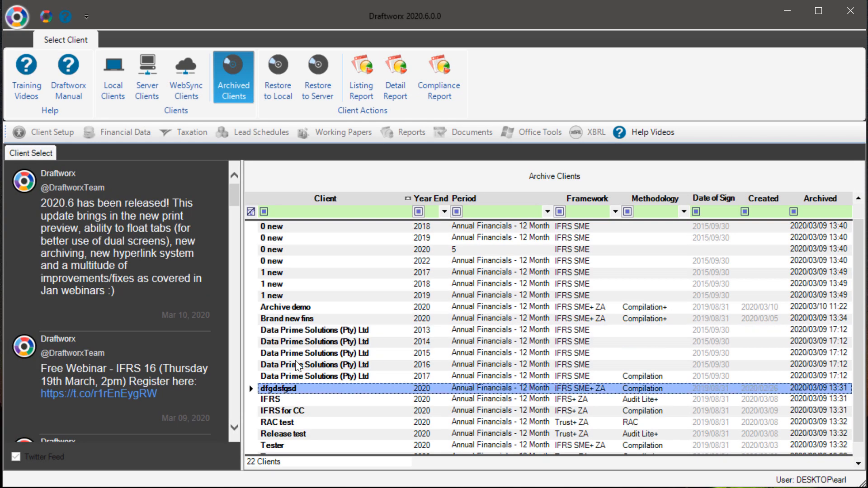
pyautogui.click(255, 307)
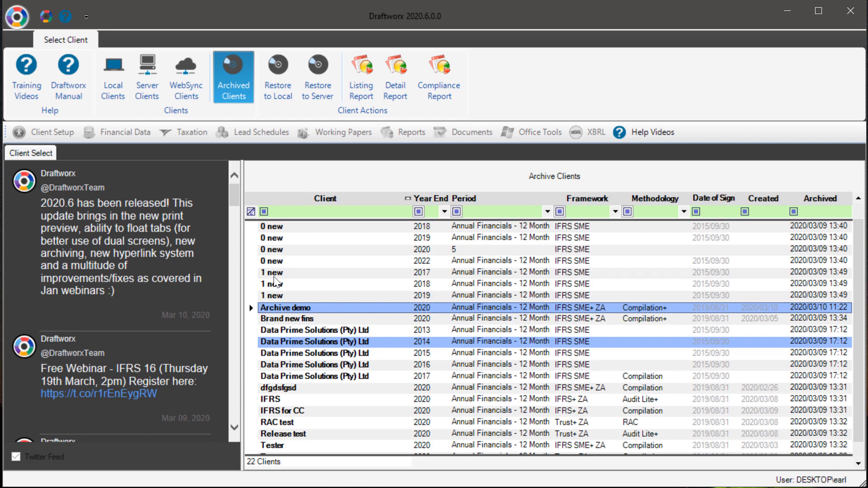
pyautogui.click(113, 77)
pyautogui.click(315, 244)
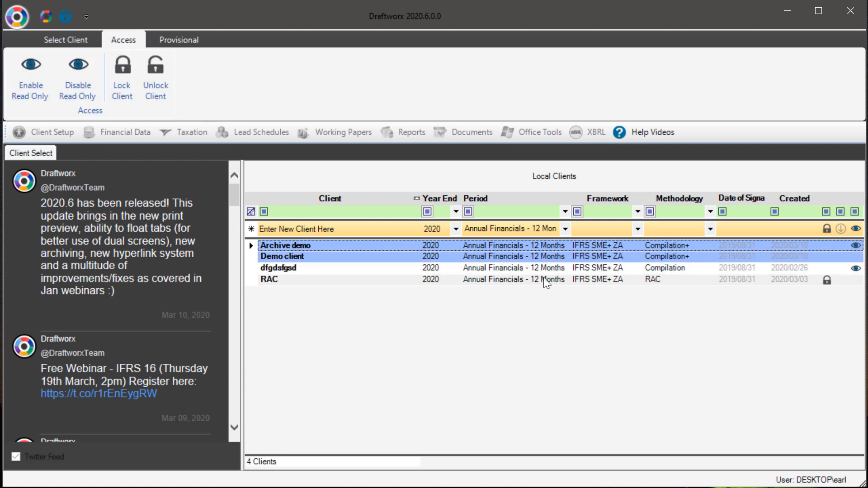
pyautogui.click(72, 43)
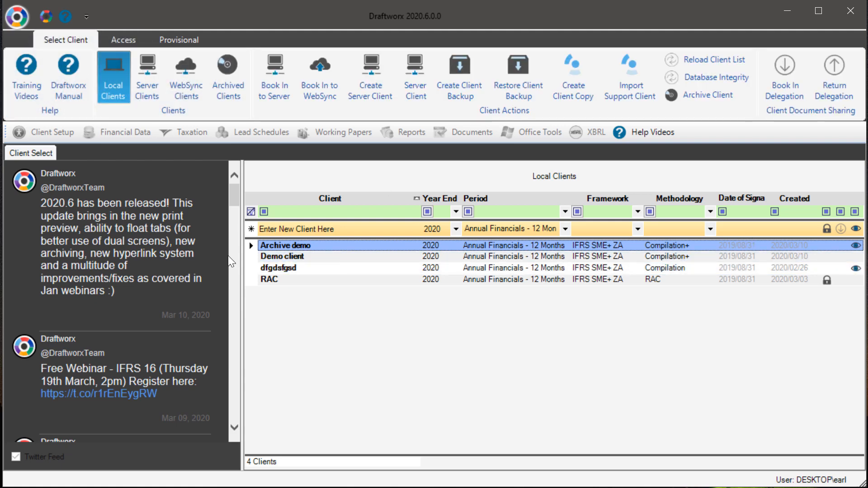
pyautogui.click(704, 231)
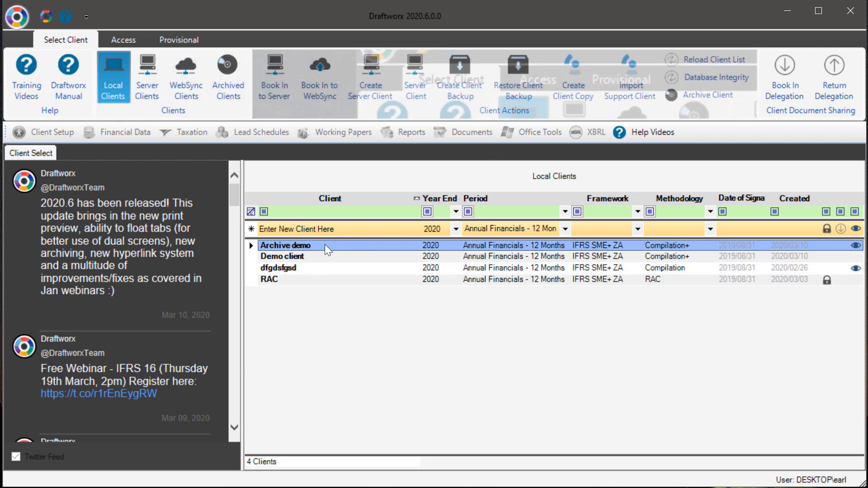
# Step: Open the Demo client and its Working Trial Balance
pyautogui.keyDown('ctrl'); pyautogui.click(306, 256); pyautogui.keyUp('ctrl')
pyautogui.doubleClick(306, 258)
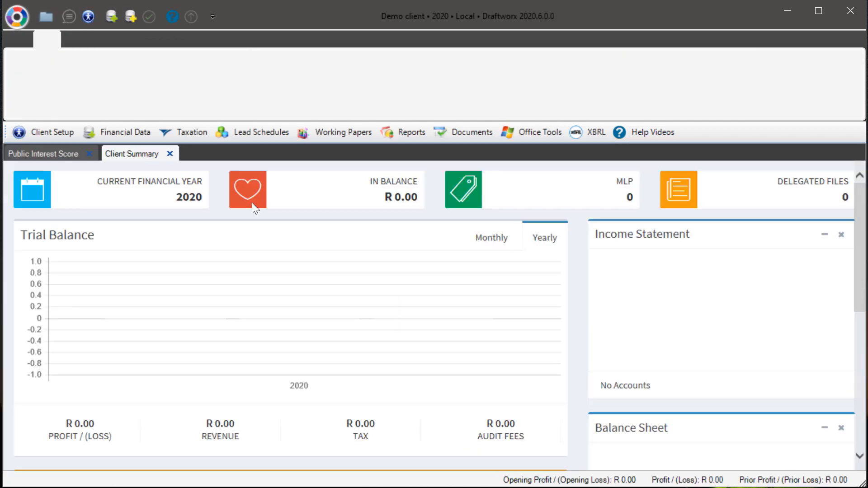
pyautogui.click(122, 132)
pyautogui.click(130, 151)
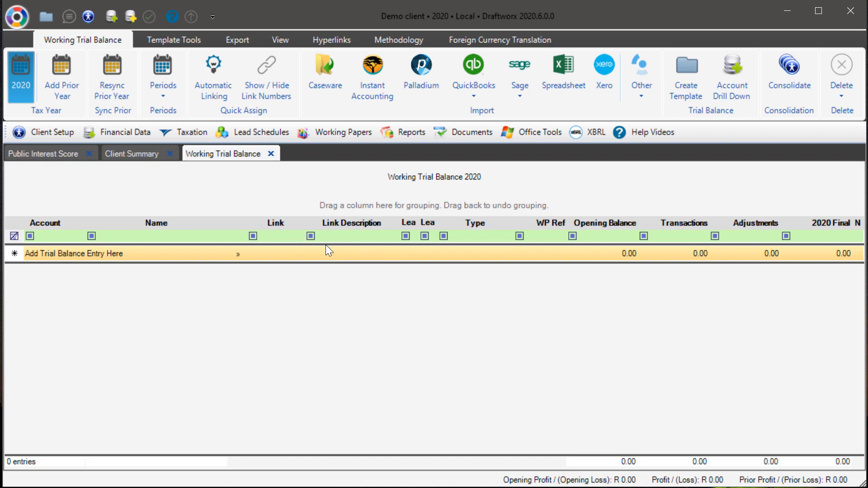
# Step: Start a spreadsheet import of the trial balance and assign column B as the account number
pyautogui.click(564, 62)
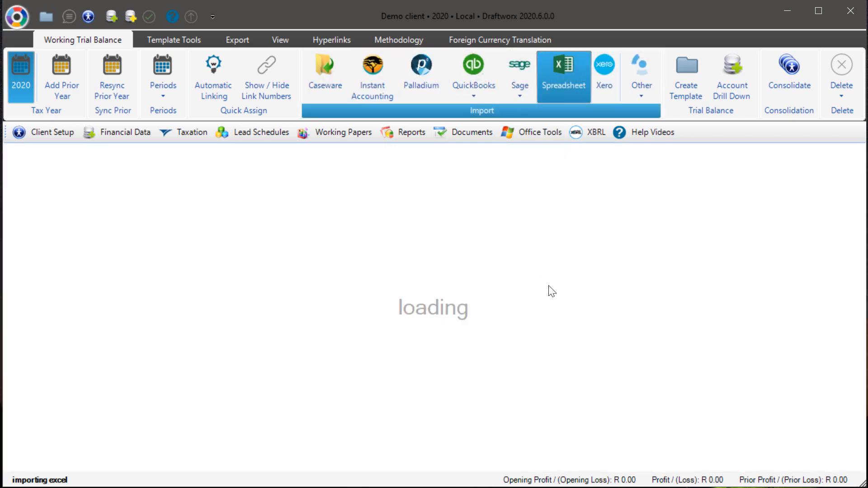
pyautogui.doubleClick(170, 120)
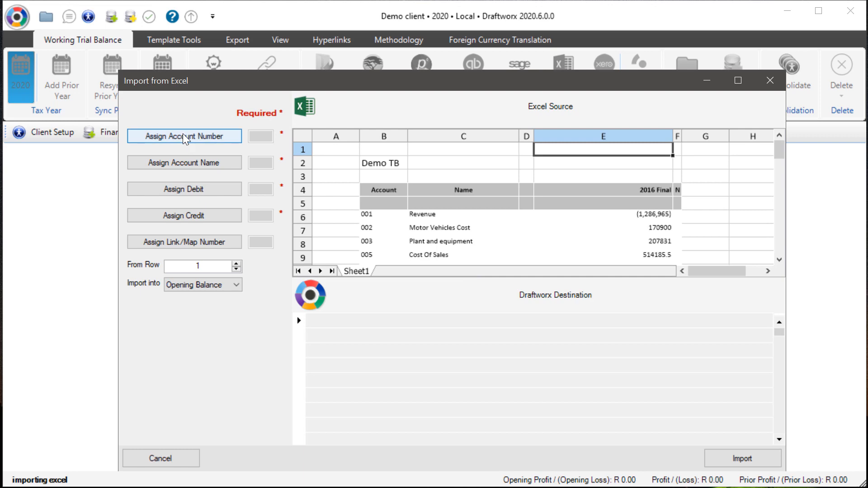
pyautogui.click(184, 140)
pyautogui.click(367, 217)
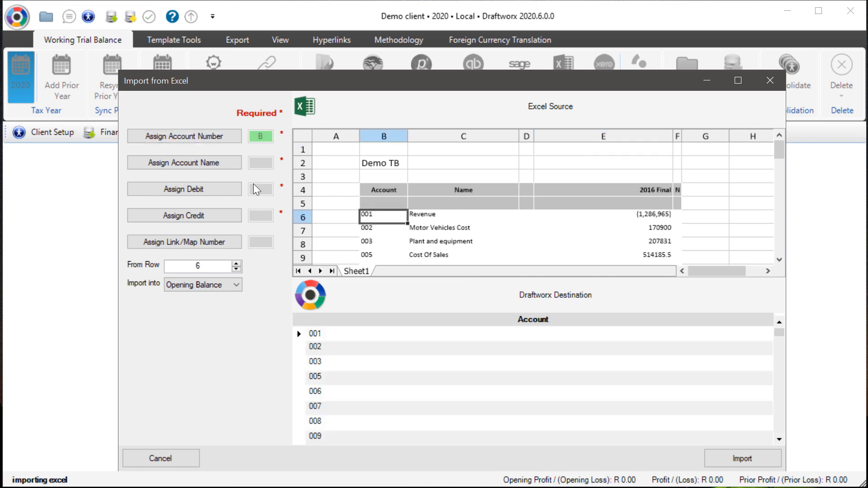
# Step: Map column C to account name and column E to both debit and credit, then import into opening balance
pyautogui.click(212, 162)
pyautogui.click(434, 215)
pyautogui.click(202, 190)
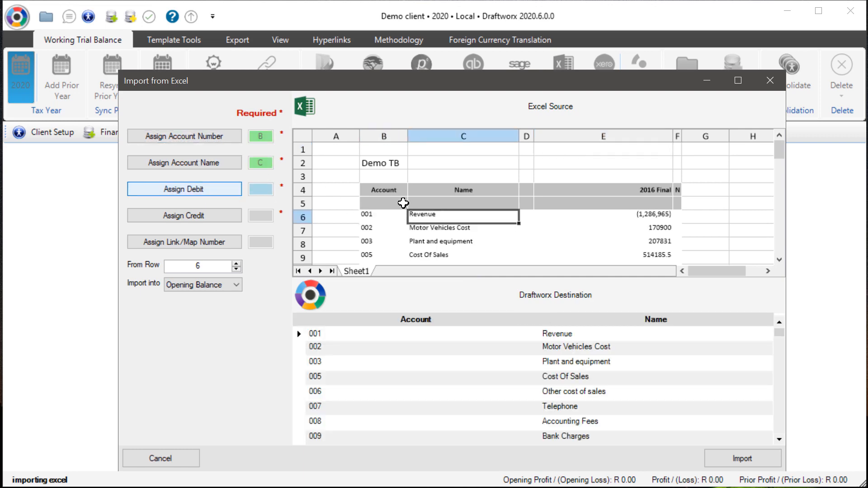
pyautogui.click(617, 214)
pyautogui.click(216, 216)
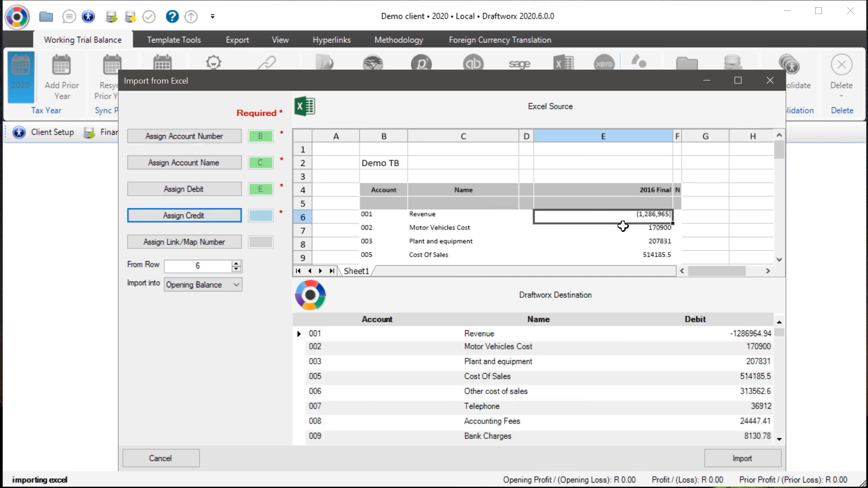
pyautogui.click(732, 458)
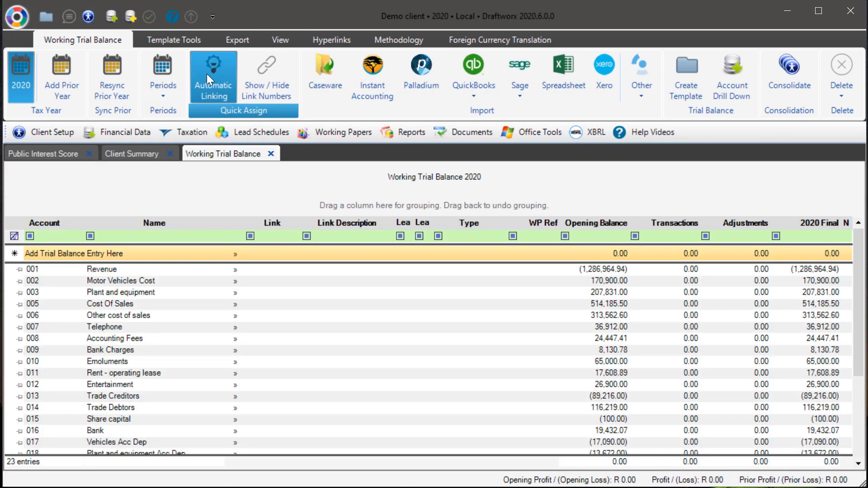
# Step: Run automatic linking on the imported trial balance accounts and review the linked rows
pyautogui.click(208, 75)
pyautogui.click(506, 326)
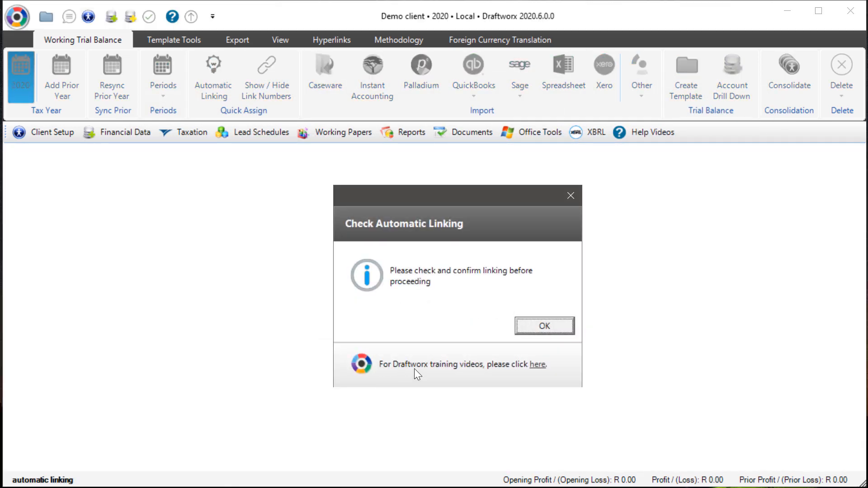
pyautogui.click(544, 325)
pyautogui.click(264, 279)
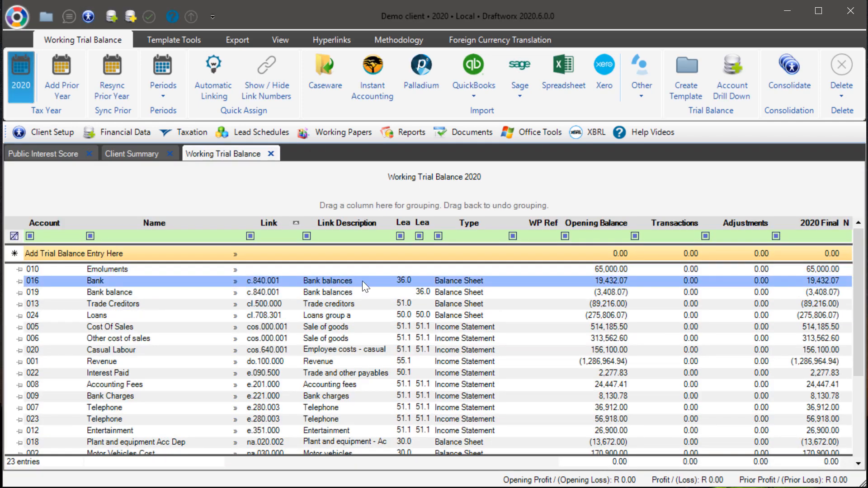
pyautogui.click(318, 270)
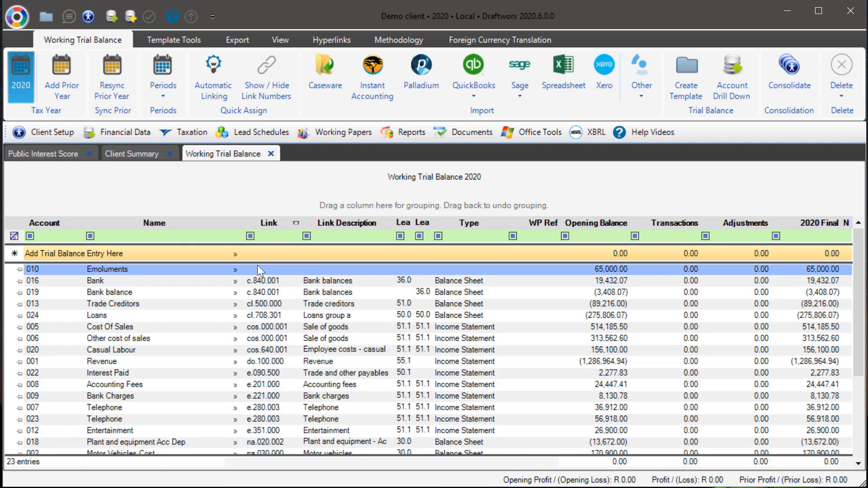
# Step: Link the Emoluments account to link number c.730.502, Loans to/(from) group companies
pyautogui.click(358, 281)
pyautogui.click(239, 272)
pyautogui.click(239, 270)
pyautogui.click(323, 282)
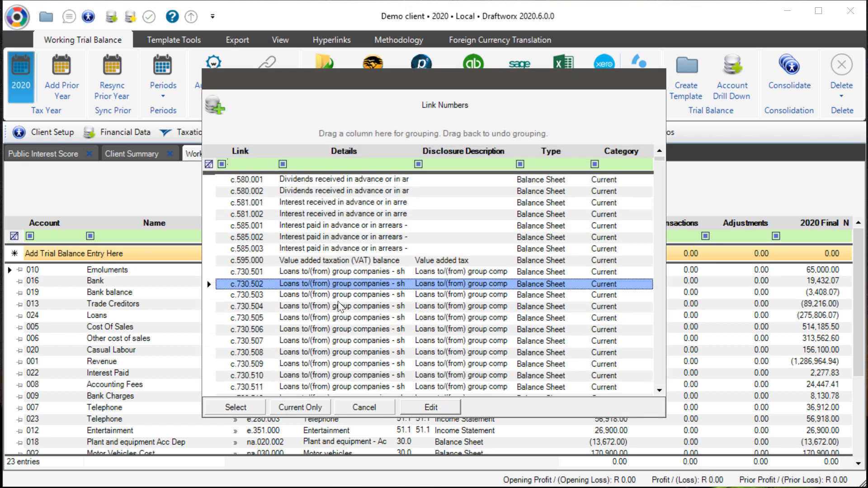
pyautogui.doubleClick(353, 286)
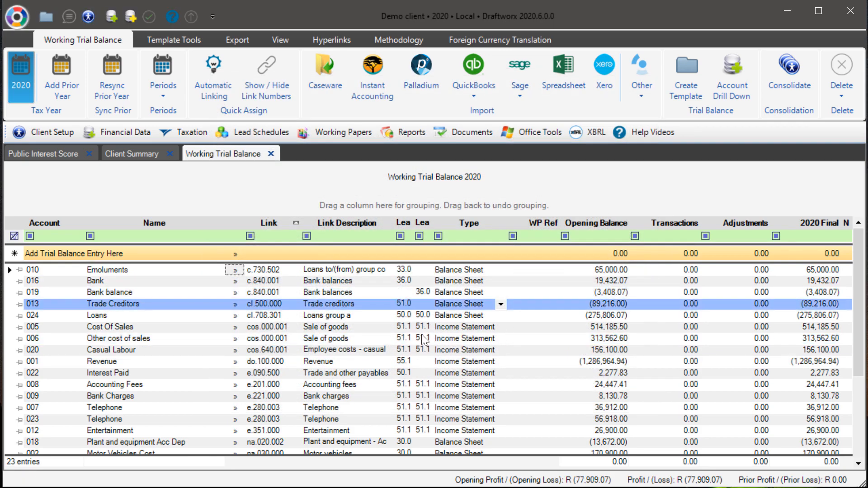
# Step: Scroll through the working trial balance and inspect the remaining accounts and their links
pyautogui.scroll(-3, 322, 317)
pyautogui.scroll(3, 317, 334)
pyautogui.scroll(-3, 314, 335)
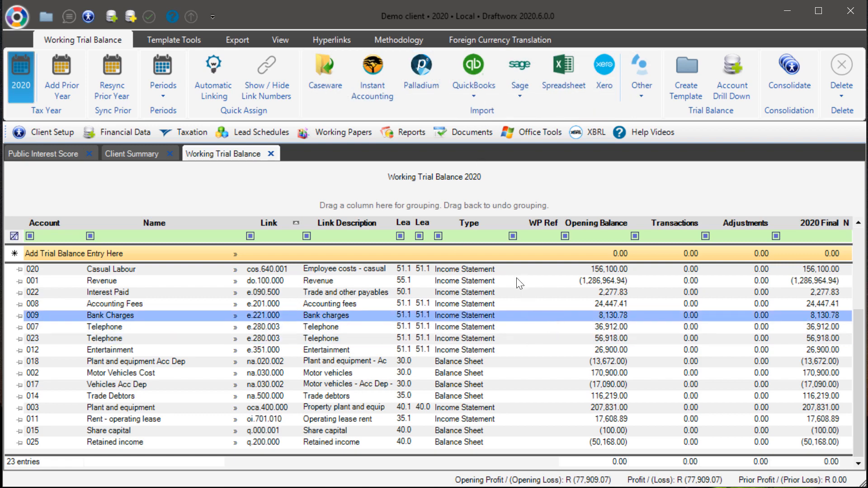
pyautogui.click(376, 351)
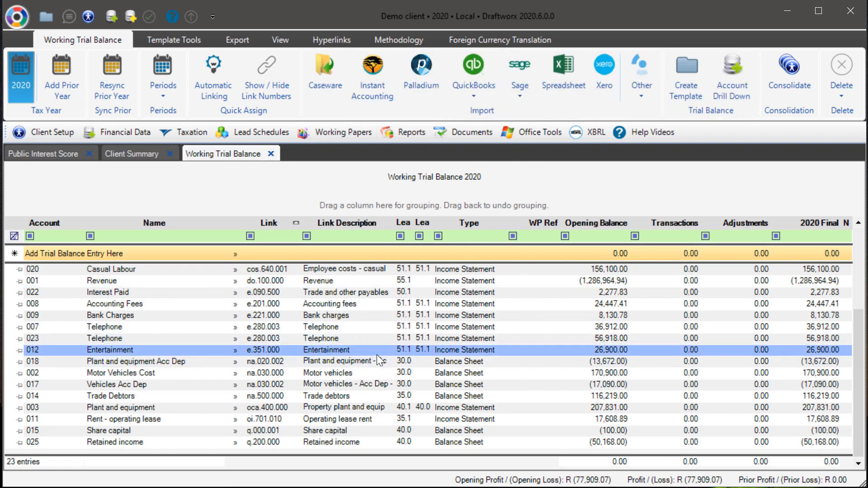
pyautogui.click(368, 256)
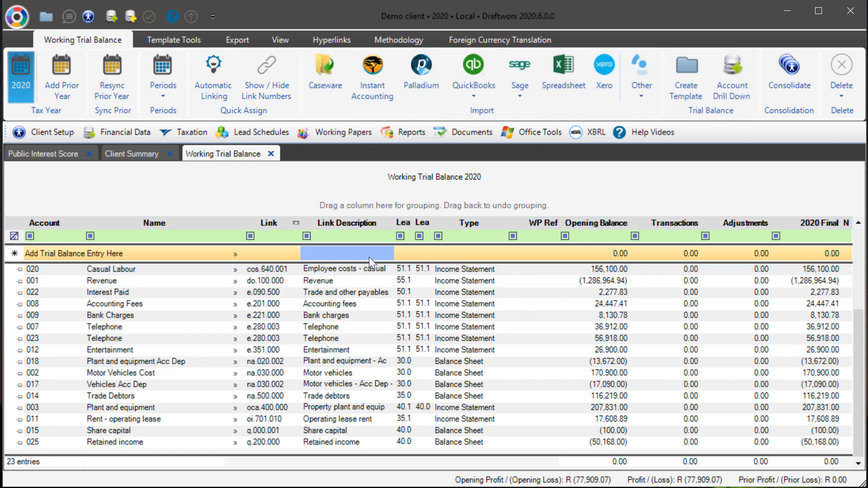
pyautogui.click(404, 283)
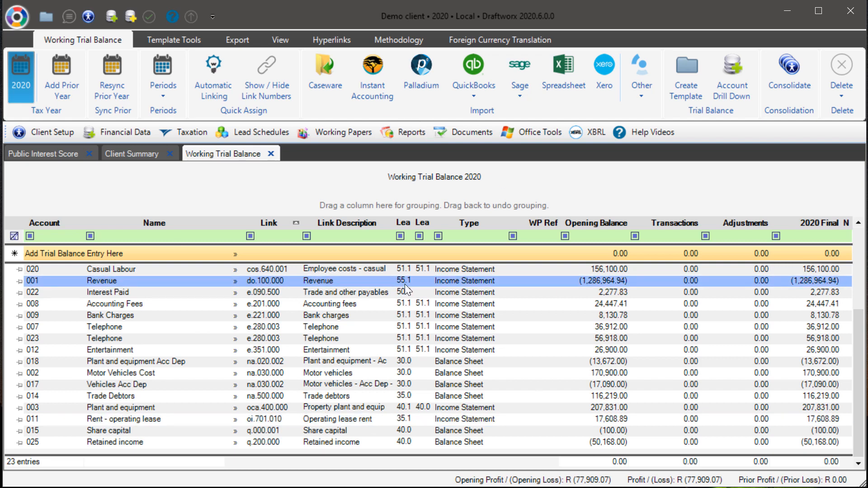
# Step: Open the IFRS SME+ Financials and switch on the live preview
pyautogui.click(103, 131)
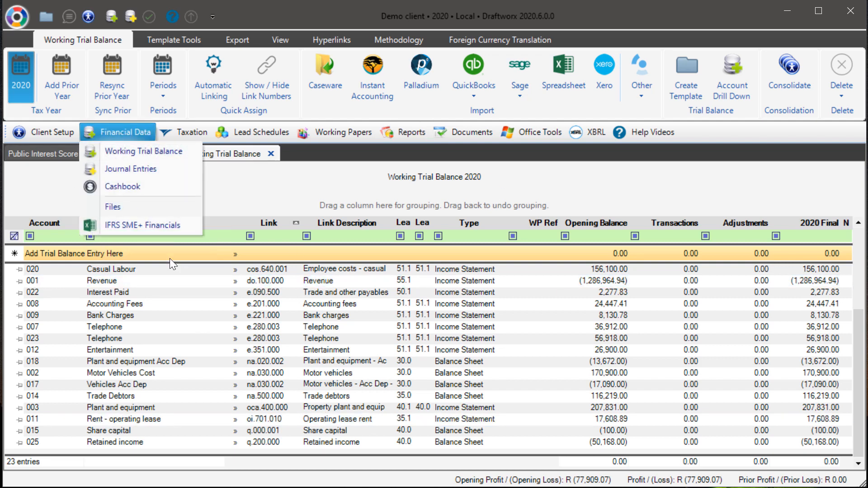
pyautogui.click(146, 224)
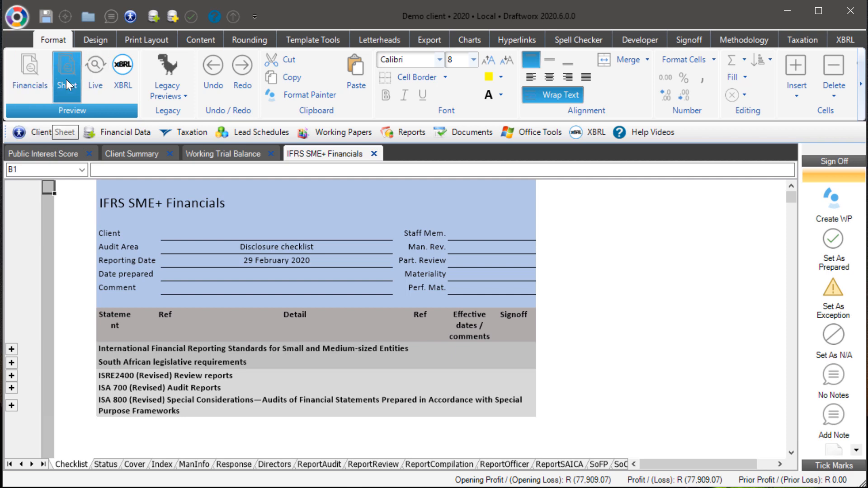
pyautogui.click(95, 72)
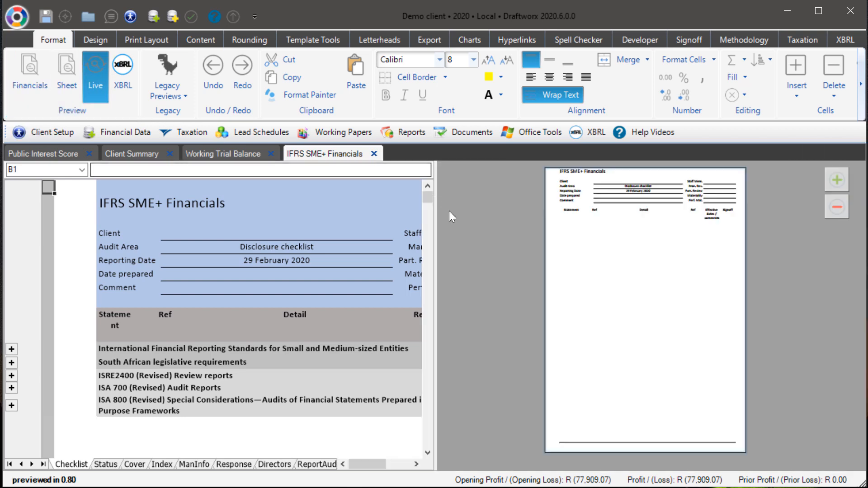
# Step: Browse the Status, Cover, Index, ManInfo and Response sheets of the financial statements
pyautogui.click(112, 465)
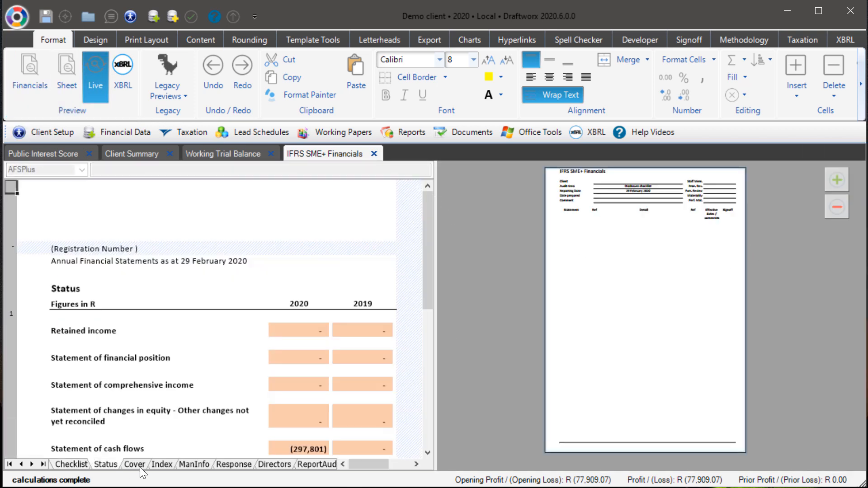
pyautogui.click(137, 467)
pyautogui.click(162, 467)
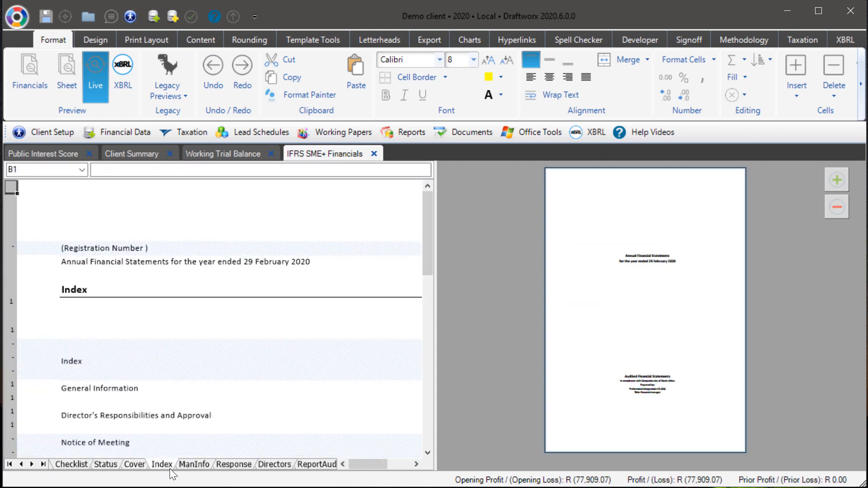
pyautogui.click(194, 465)
pyautogui.click(230, 464)
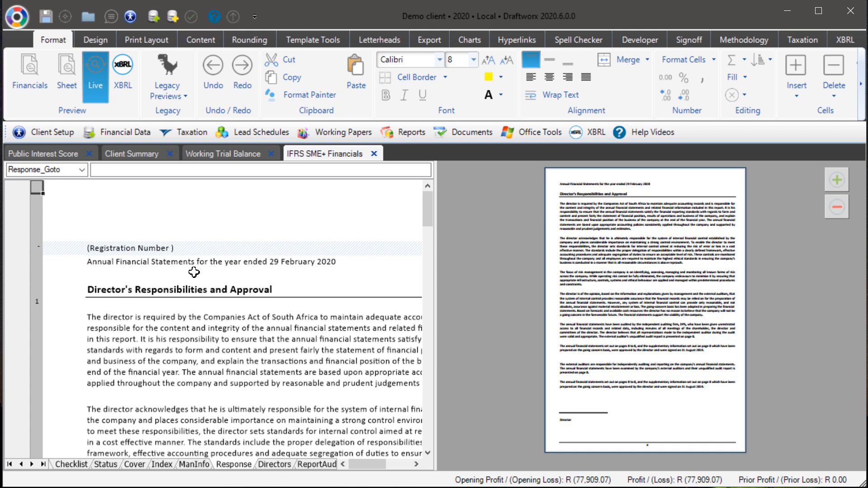
pyautogui.click(142, 336)
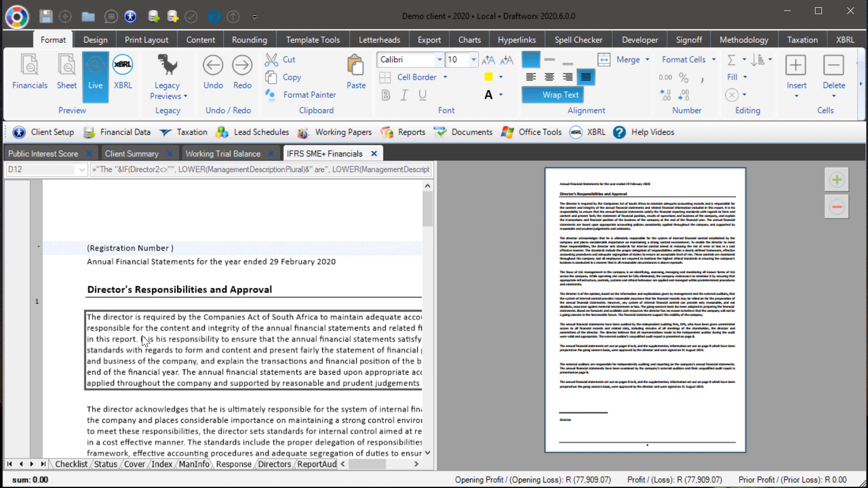
pyautogui.click(134, 464)
pyautogui.click(196, 390)
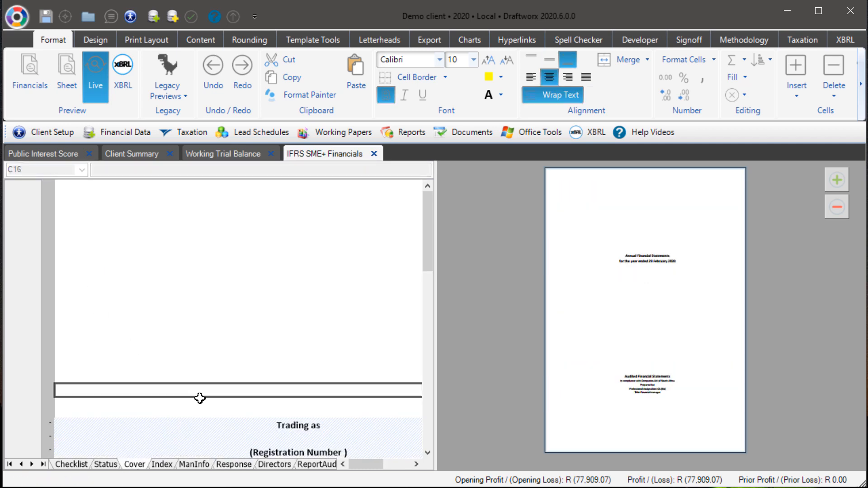
pyautogui.scroll(-5, 54, 391)
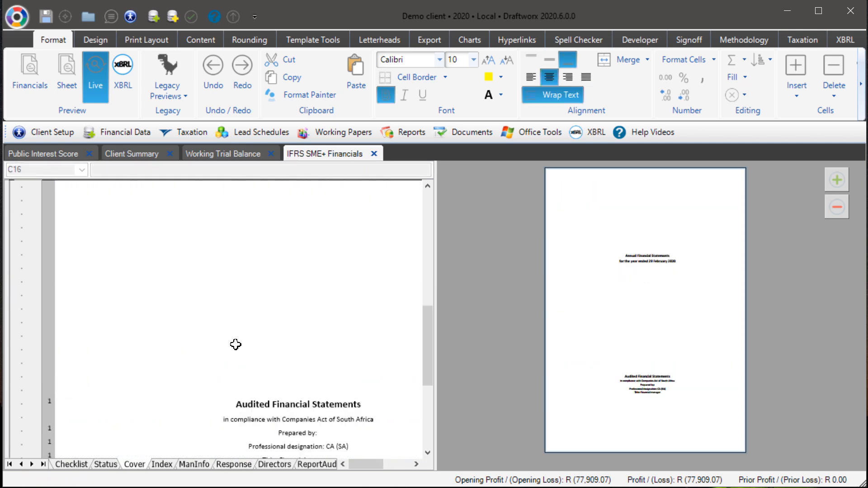
pyautogui.click(265, 339)
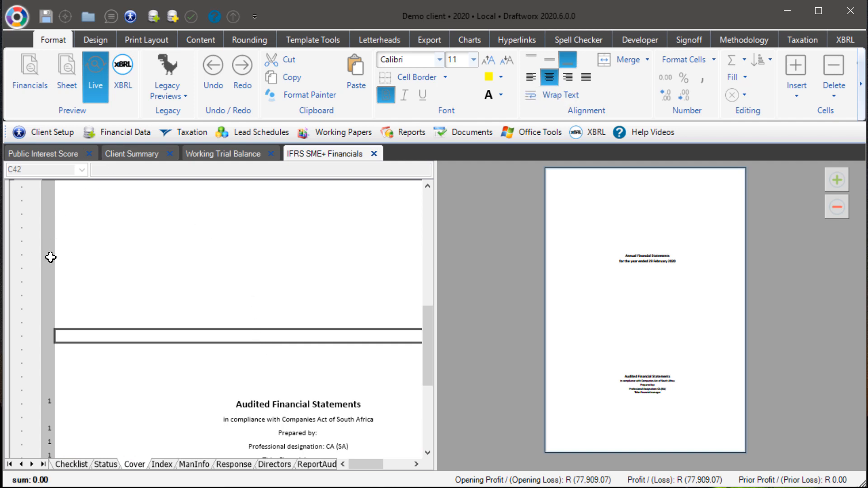
pyautogui.scroll(6, 268, 352)
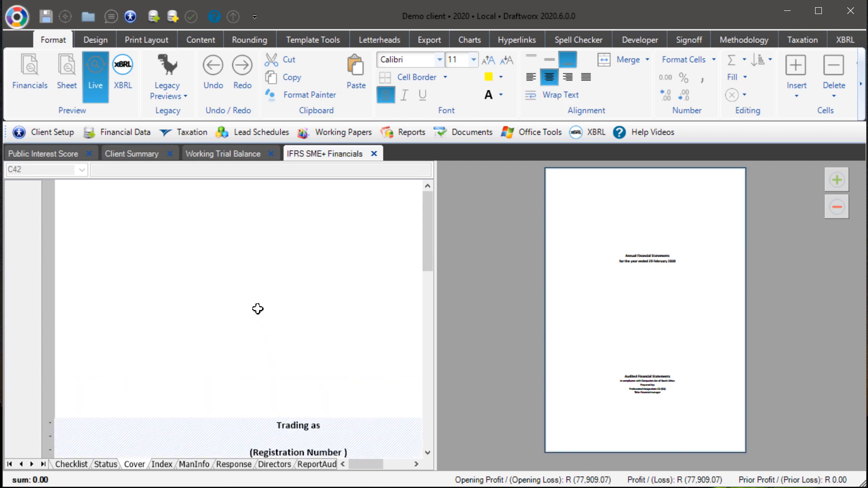
# Step: Log in from the application menu, entering the account password
pyautogui.click(17, 17)
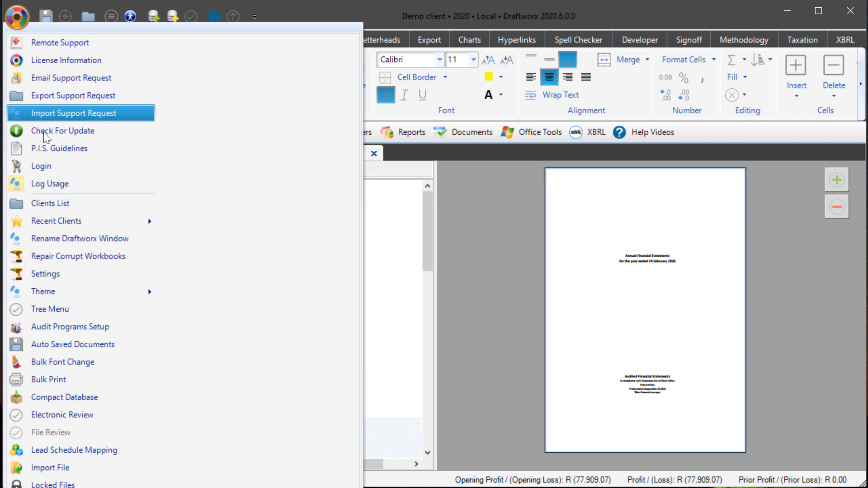
pyautogui.click(40, 165)
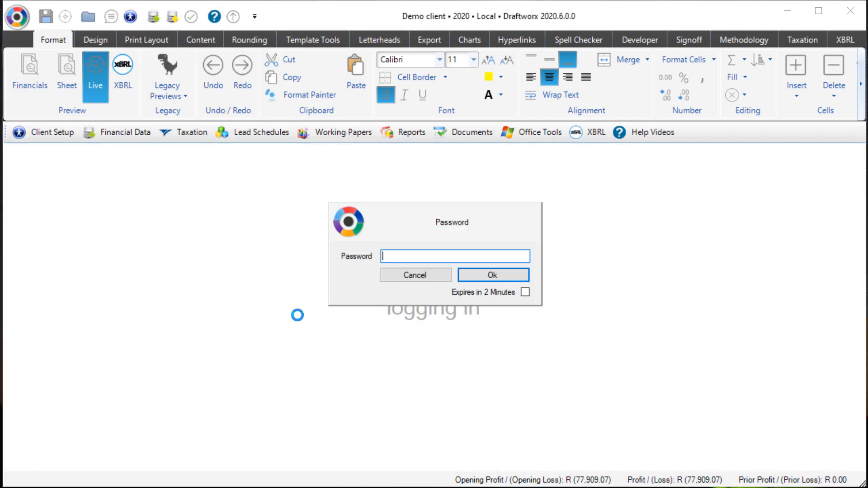
pyautogui.write('********')
pyautogui.press('Return')
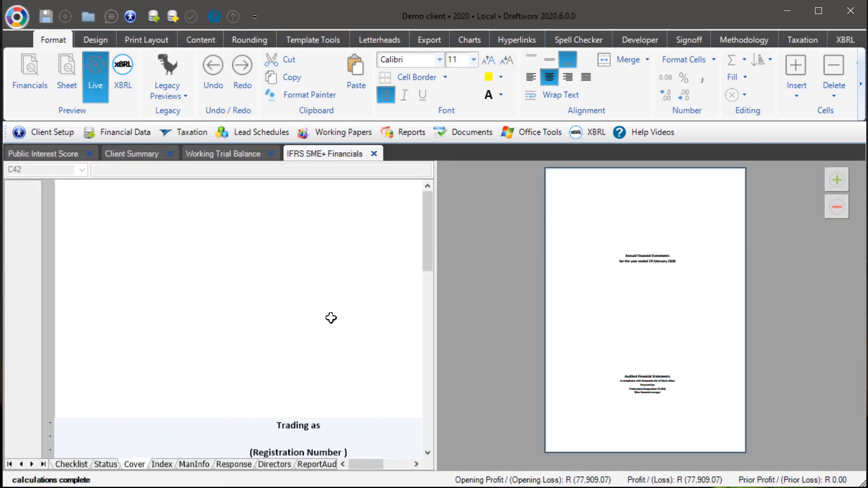
# Step: Enter sample lines gdfg, dfg, dfgd and fg in the blank cells above the cover page title
pyautogui.click(247, 351)
pyautogui.press('Return')
pyautogui.write('dfg')
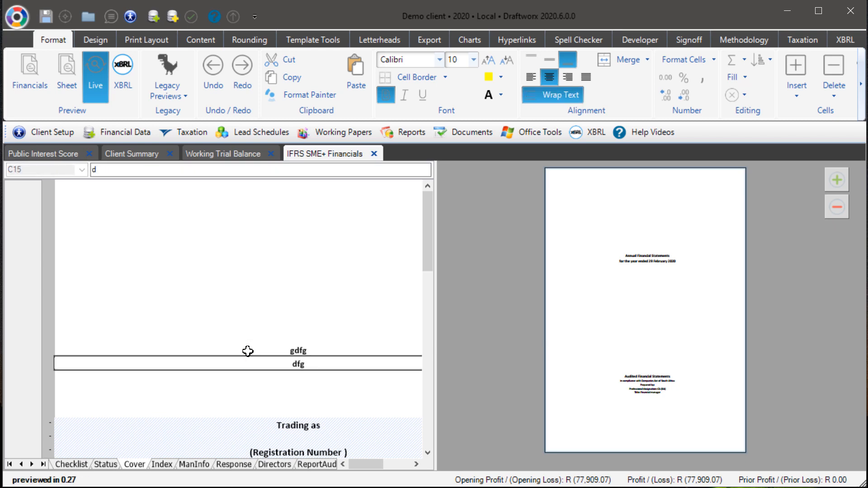
pyautogui.press('Return')
pyautogui.write('dfgd')
pyautogui.press('Return')
pyautogui.write('fg')
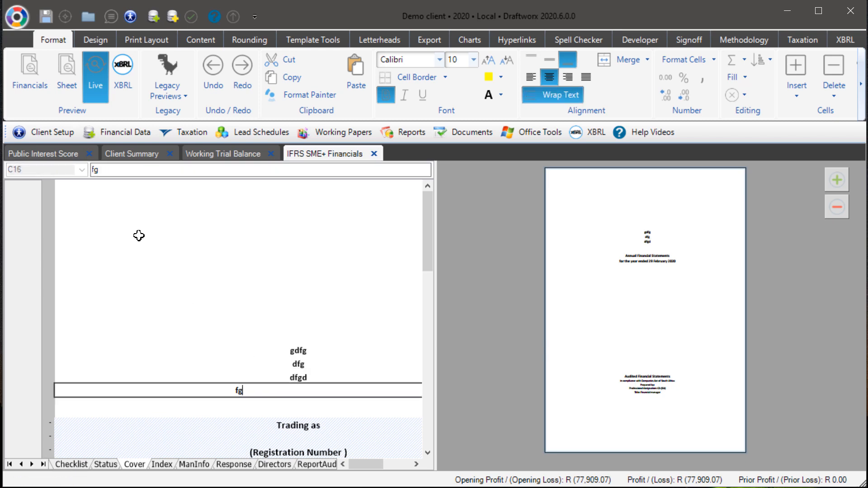
pyautogui.click(176, 86)
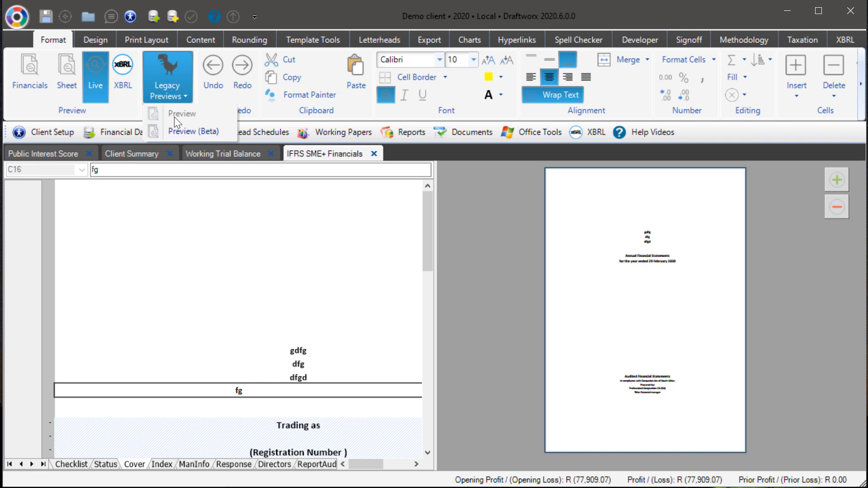
pyautogui.click(188, 306)
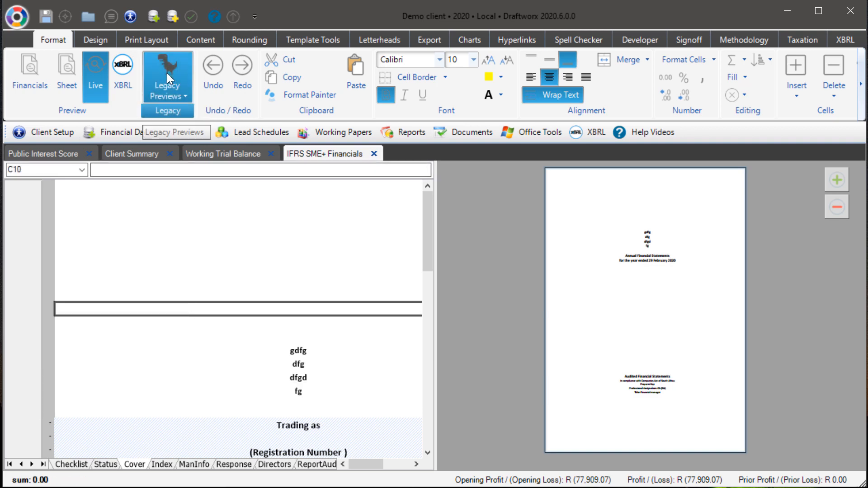
pyautogui.click(170, 84)
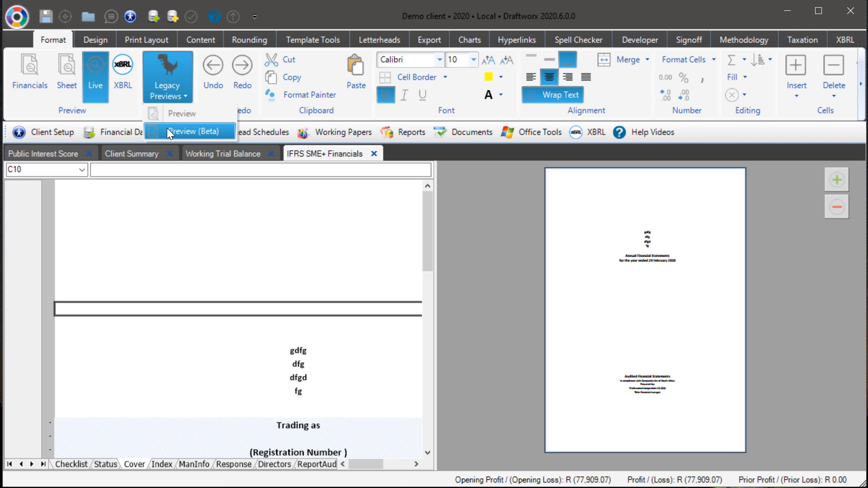
pyautogui.click(269, 13)
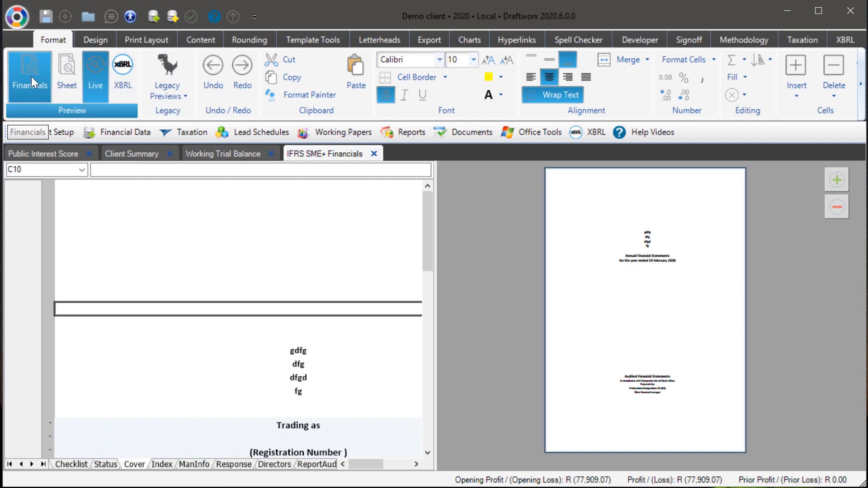
# Step: Generate the XBRL preview of the financial statements
pyautogui.click(122, 68)
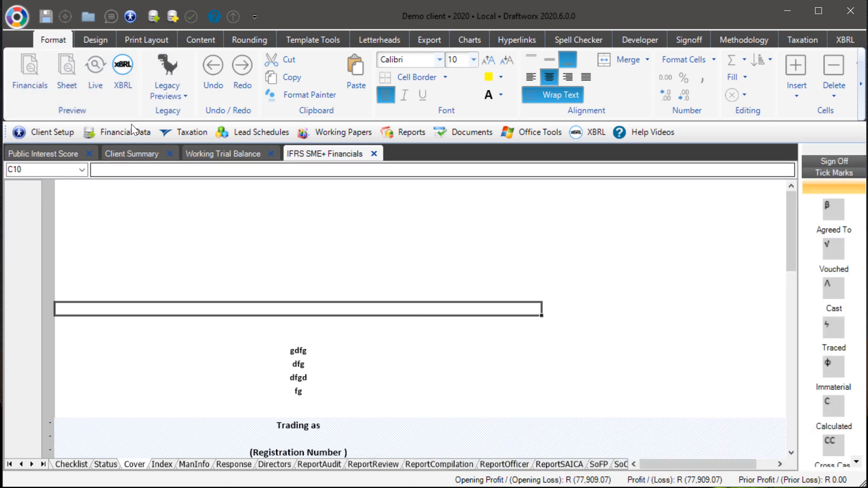
pyautogui.click(122, 86)
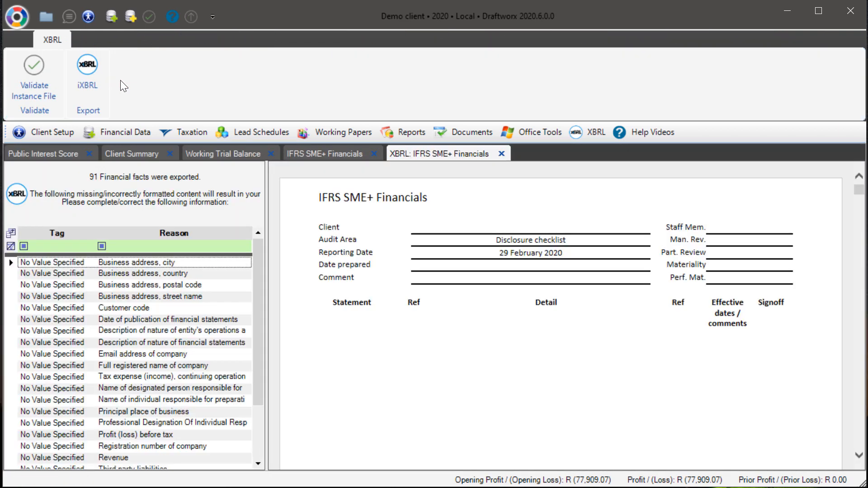
# Step: Review the list of missing XBRL values and switch between the financials and XBRL tabs
pyautogui.click(547, 129)
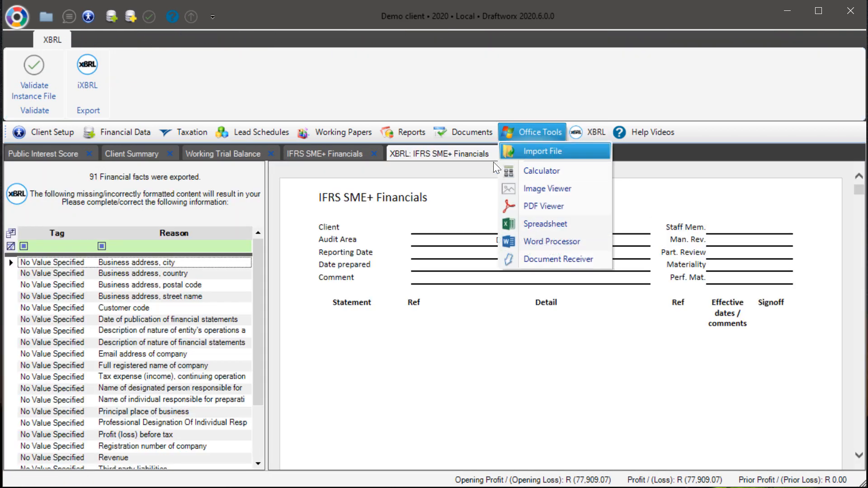
pyautogui.moveTo(579, 131)
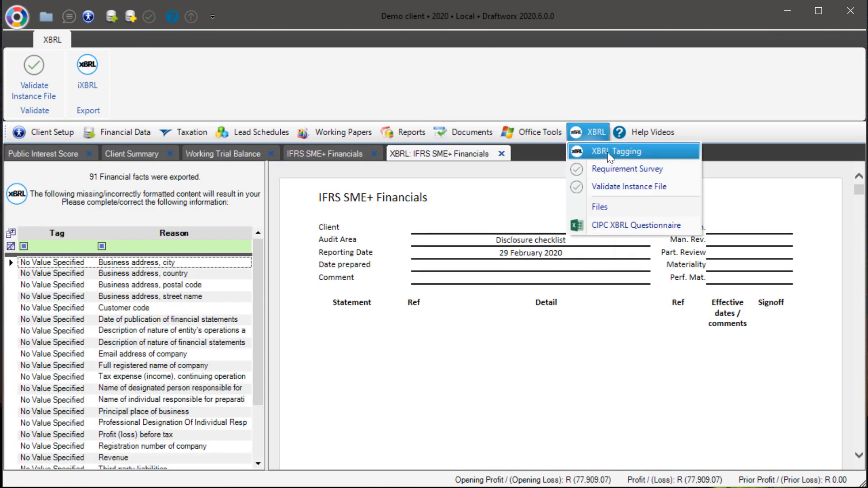
pyautogui.click(587, 135)
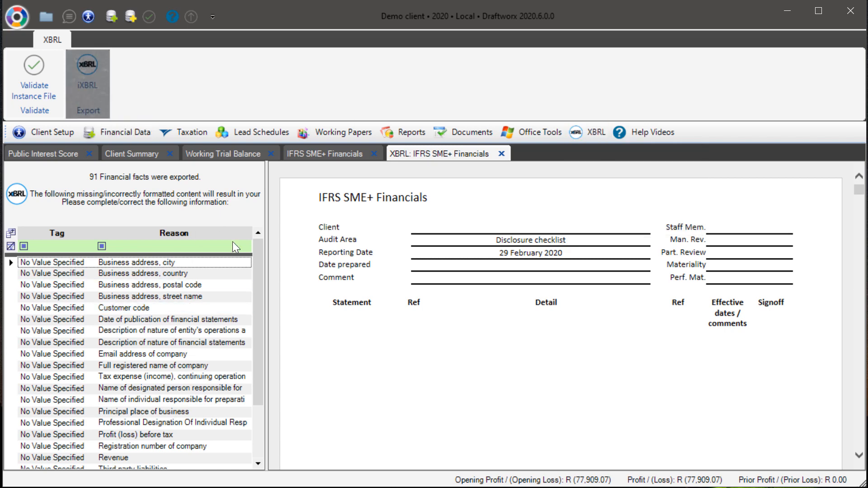
pyautogui.moveTo(258, 274); pyautogui.dragTo(245, 390)
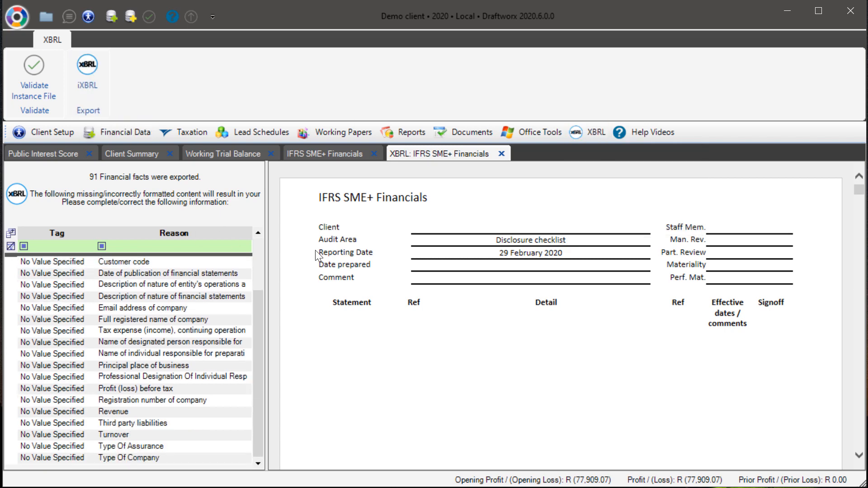
pyautogui.click(333, 152)
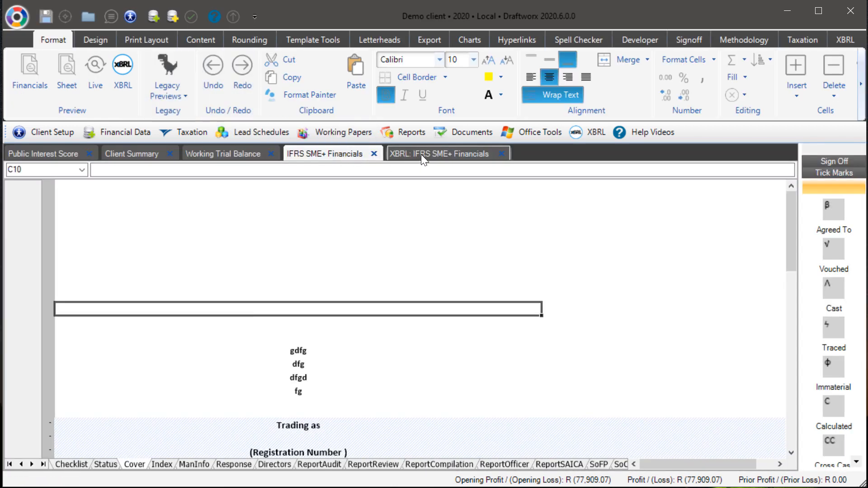
pyautogui.click(422, 154)
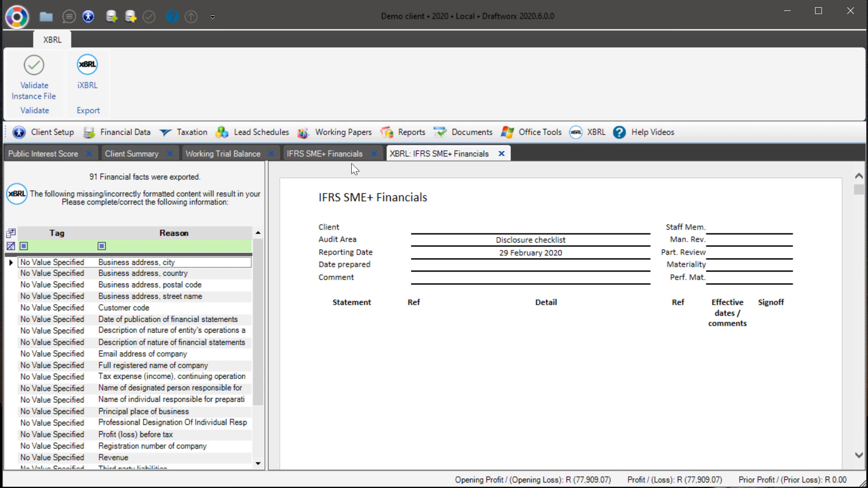
pyautogui.moveTo(255, 302); pyautogui.dragTo(253, 250)
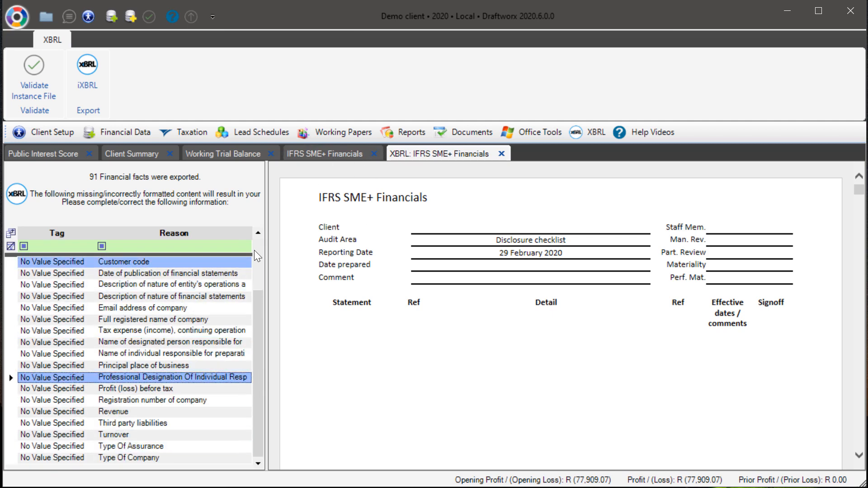
# Step: Leave the XBRL missing-values list and open the financial statements preview from the IFRS SME+ Financials workbook
pyautogui.moveTo(257, 300); pyautogui.dragTo(254, 226)
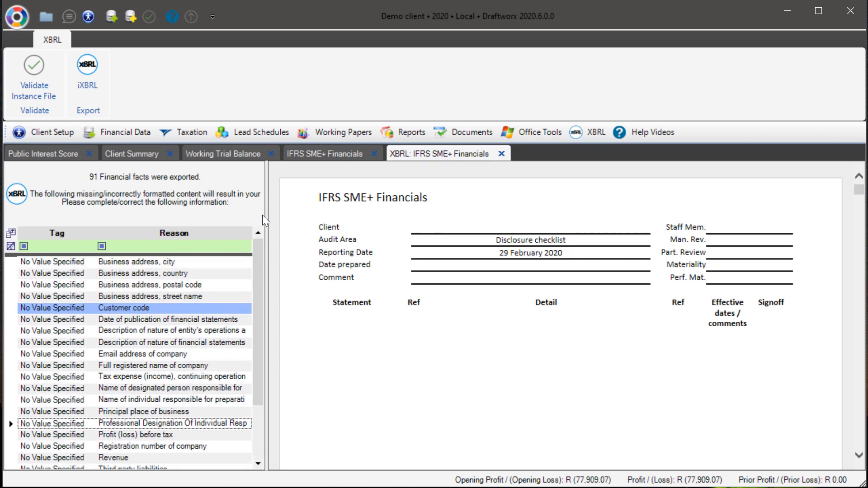
pyautogui.click(501, 154)
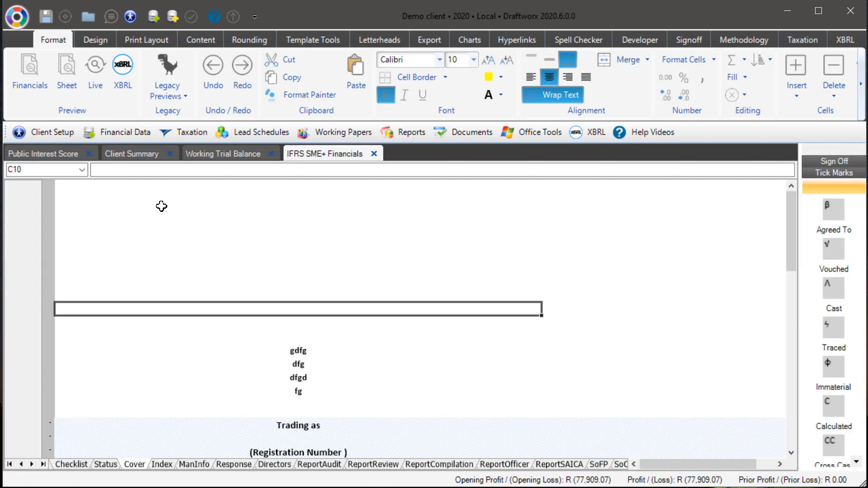
pyautogui.click(26, 66)
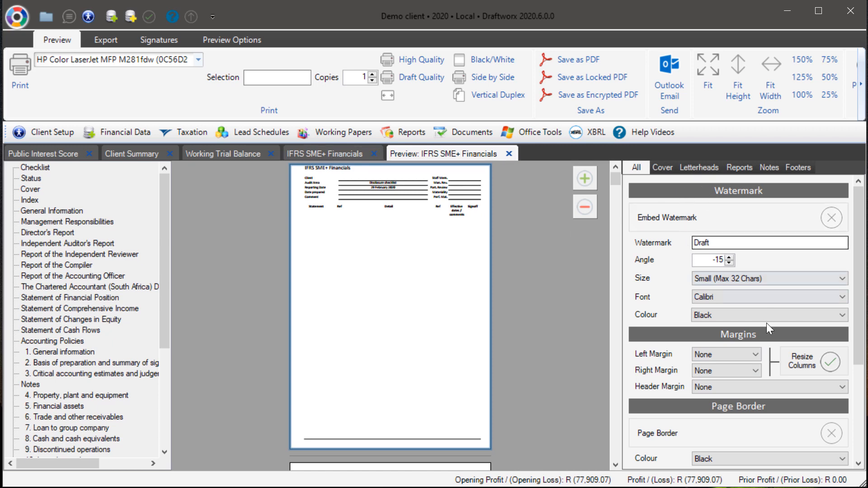
# Step: Browse the preview option categories Cover, Letterheads, Reports, Footers and All
pyautogui.scroll(-3, 768, 351)
pyautogui.scroll(3, 768, 351)
pyautogui.click(668, 168)
pyautogui.click(699, 167)
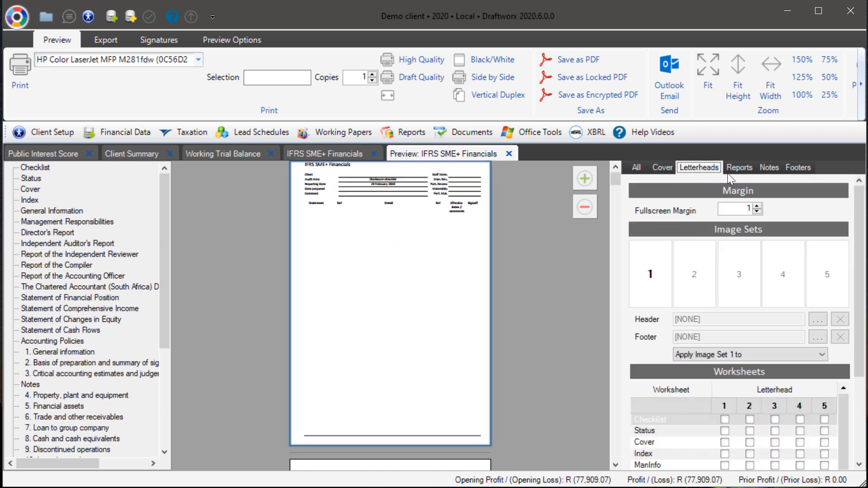
pyautogui.click(739, 167)
pyautogui.click(798, 167)
pyautogui.click(636, 168)
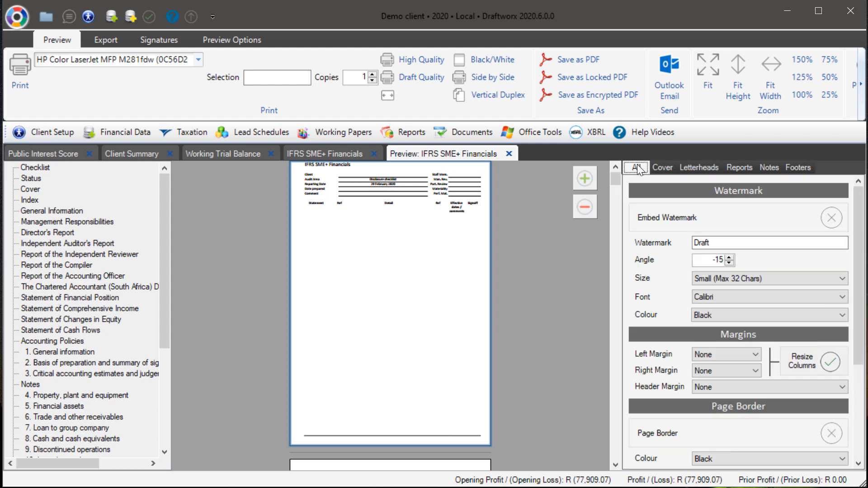
# Step: Clear the column breaks in the IFRS SME+ Financials workbook and return to the Cover sheet
pyautogui.click(294, 154)
pyautogui.click(145, 40)
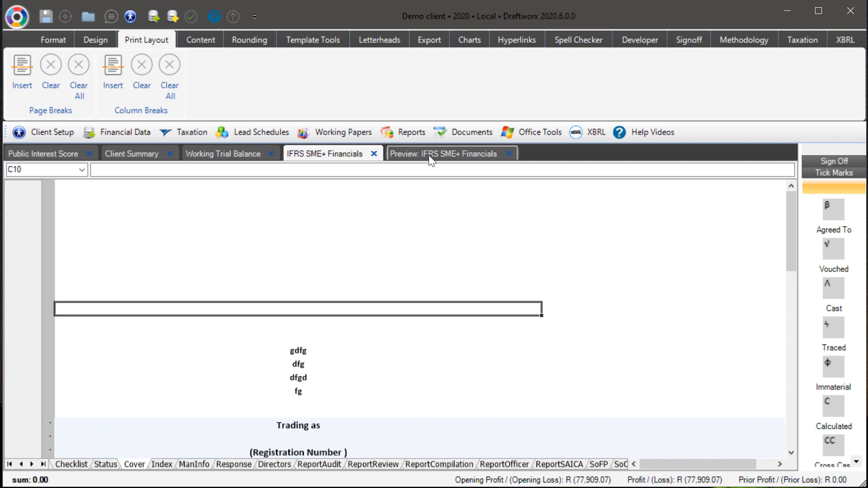
pyautogui.click(142, 83)
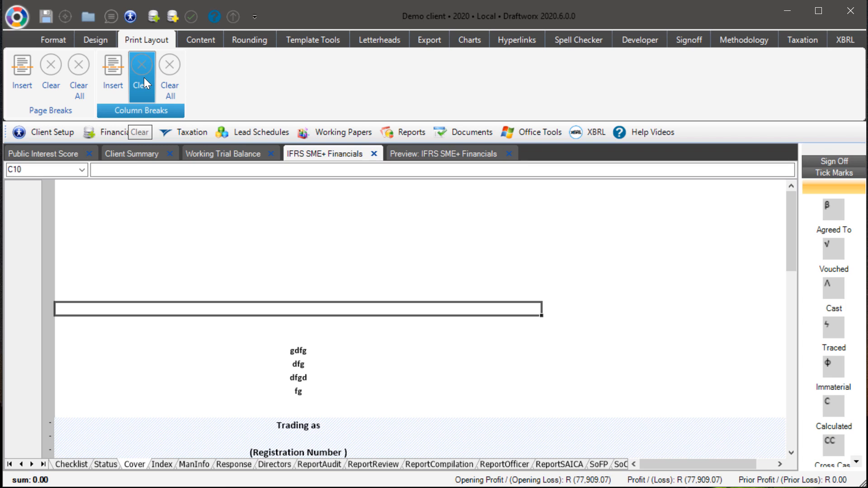
pyautogui.click(403, 153)
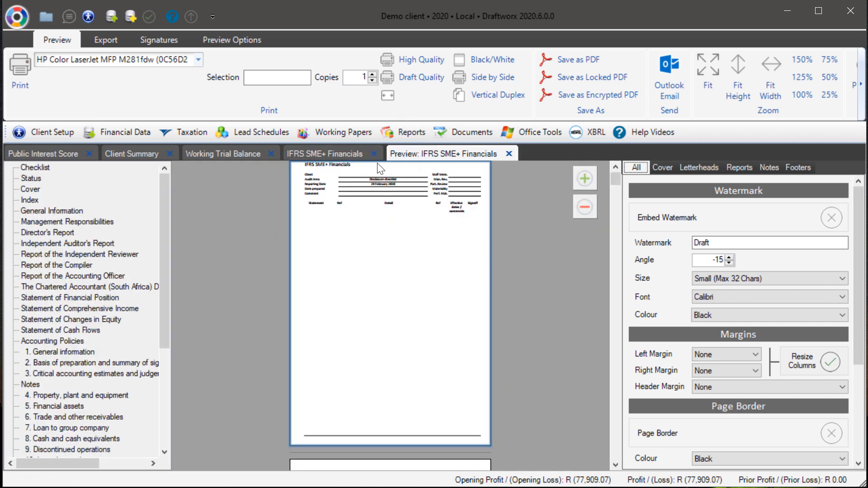
pyautogui.click(340, 156)
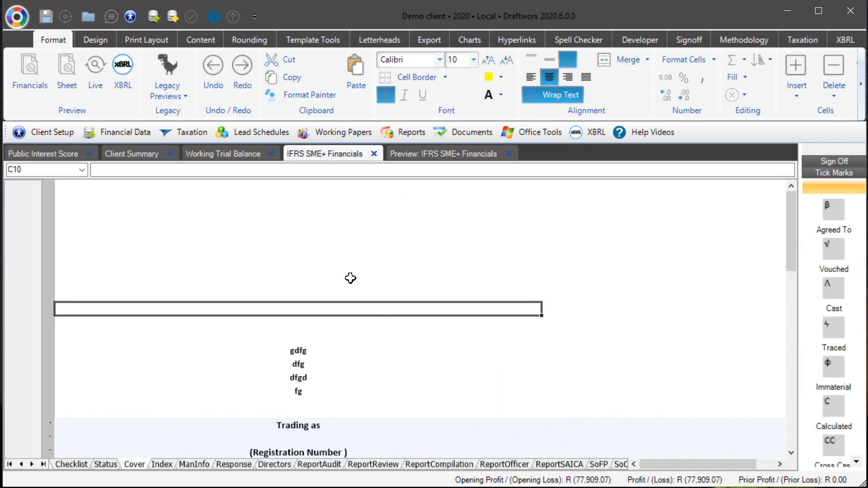
# Step: Enter the heading What it does in the blank cell above the sample lines on the cover page
pyautogui.write('Wha')
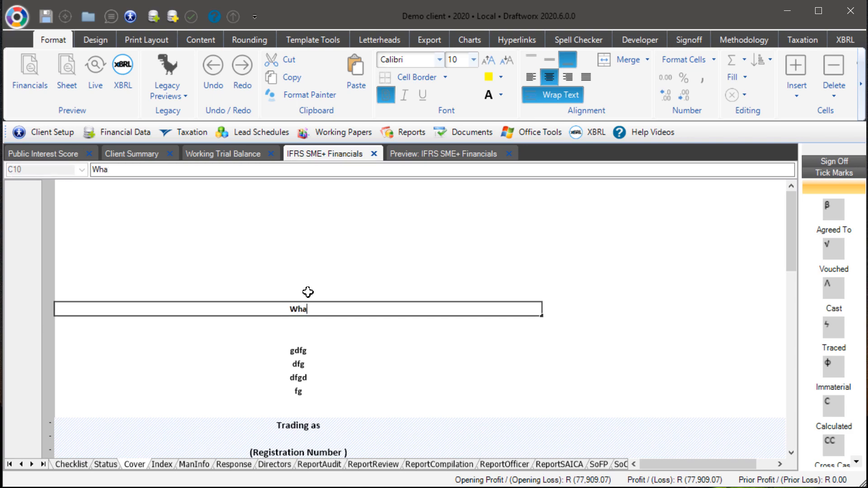
pyautogui.write('t it does')
pyautogui.press('Return')
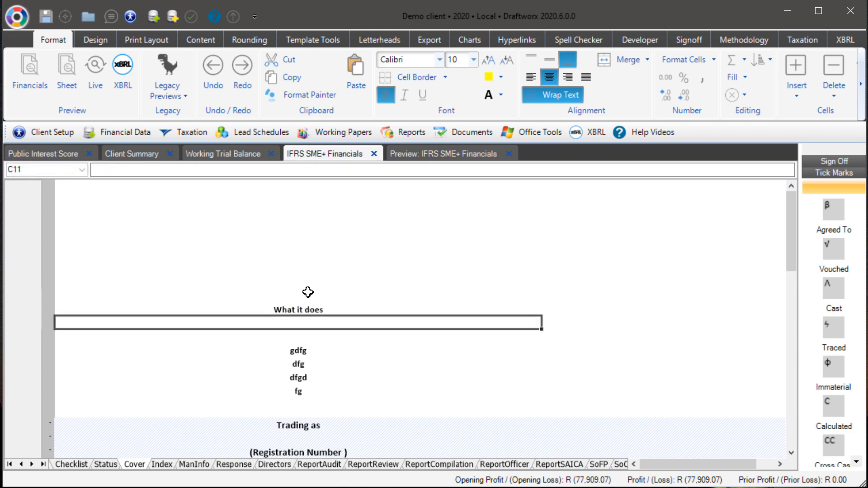
# Step: Refresh the financial statements preview and zoom in and out on the cover page
pyautogui.click(201, 40)
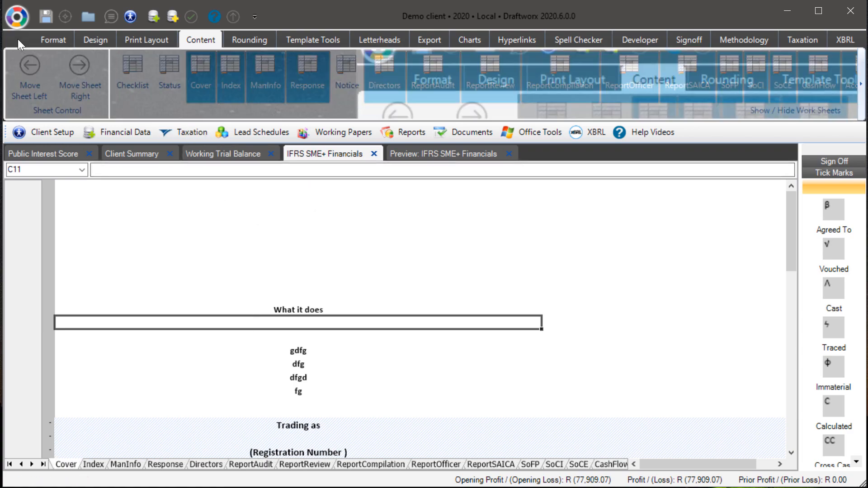
pyautogui.click(51, 41)
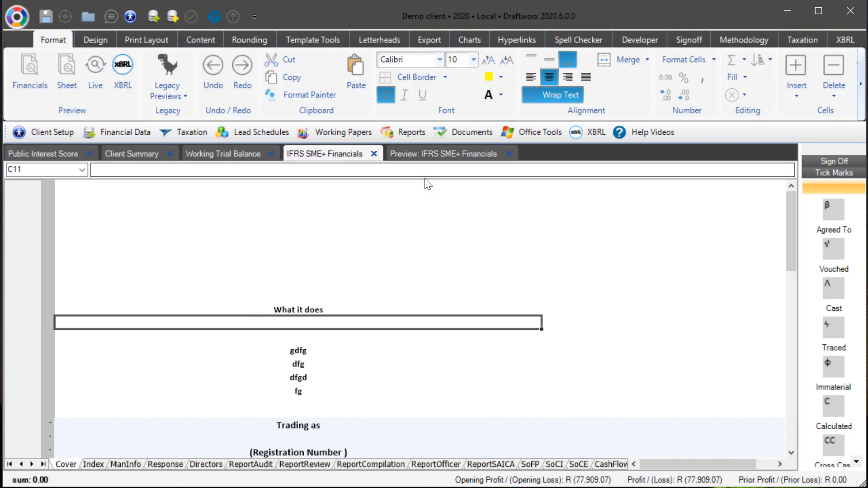
pyautogui.click(414, 155)
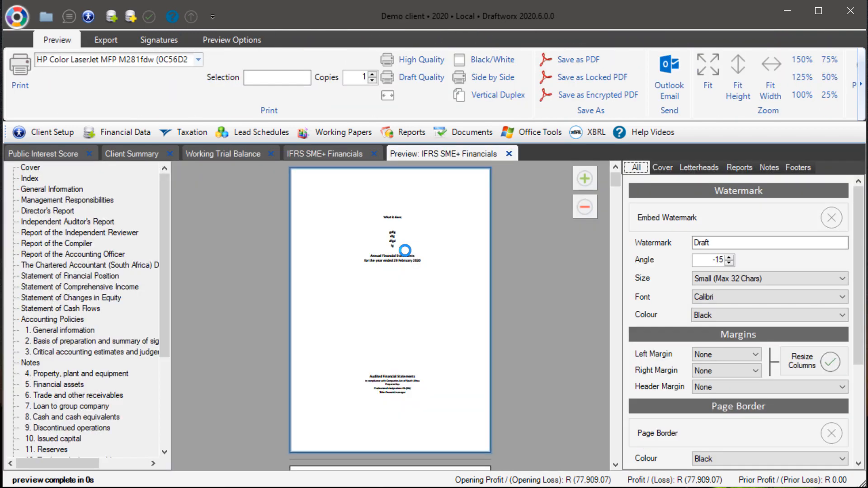
pyautogui.click(583, 175)
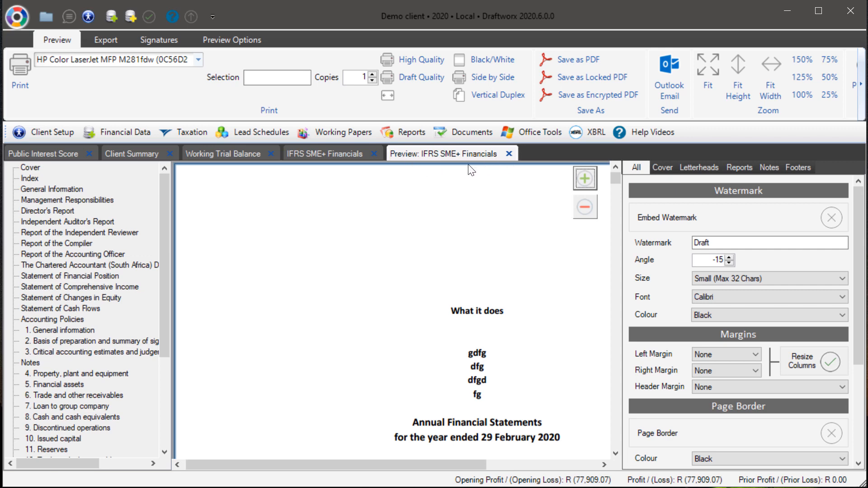
pyautogui.click(585, 206)
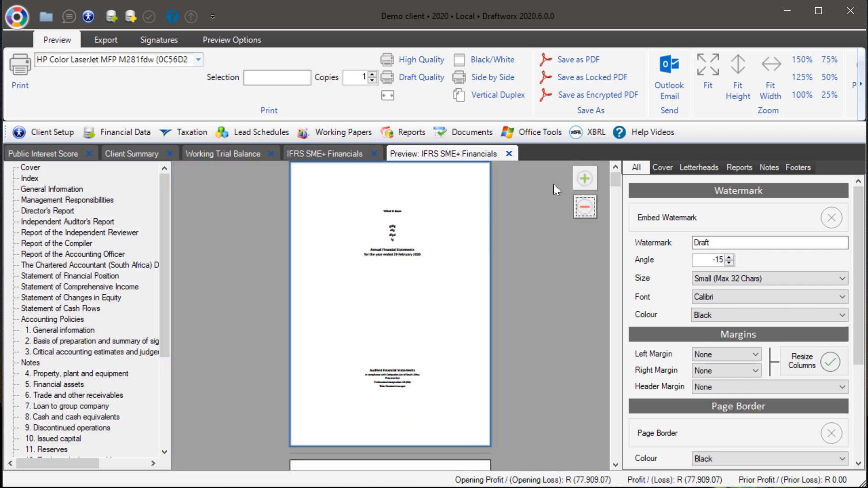
pyautogui.click(584, 179)
pyautogui.click(585, 208)
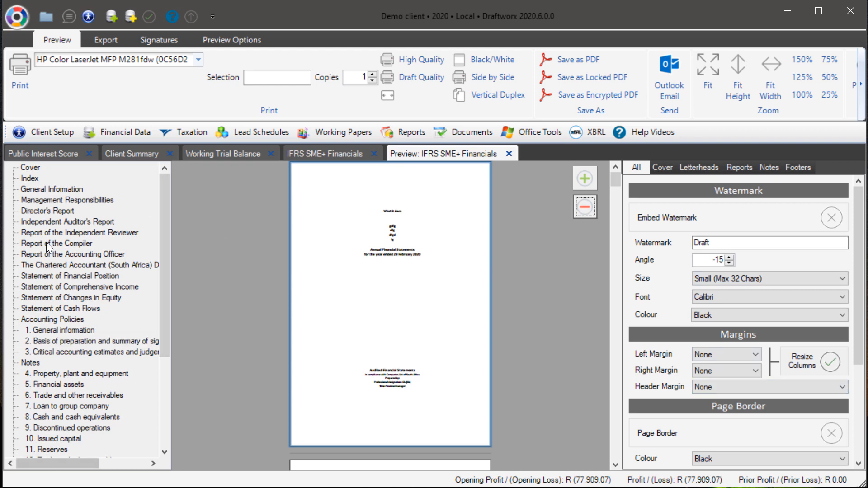
# Step: Examine the Preview Options commands for exporting, importing and resetting preview settings
pyautogui.moveTo(163, 241); pyautogui.dragTo(394, 192)
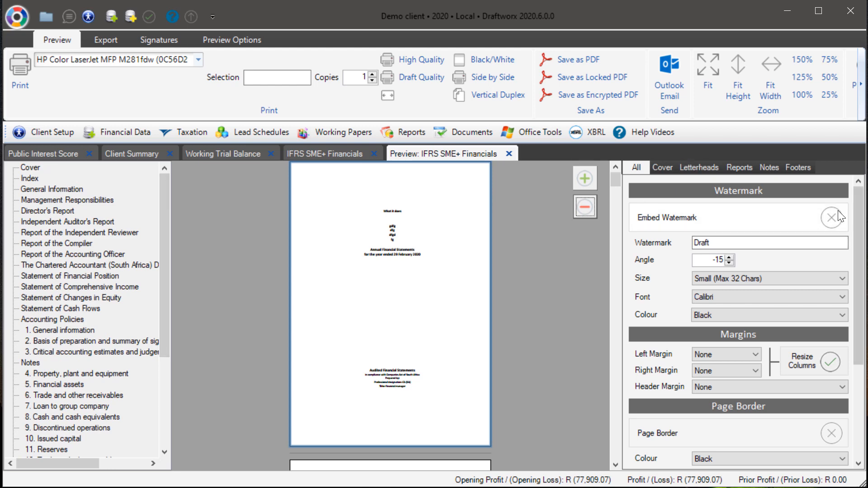
pyautogui.moveTo(859, 226); pyautogui.dragTo(848, 199)
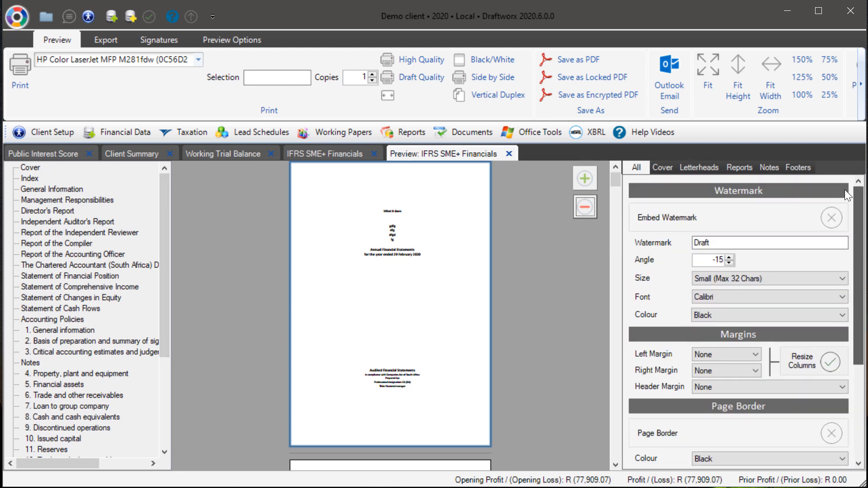
pyautogui.click(218, 39)
pyautogui.click(202, 40)
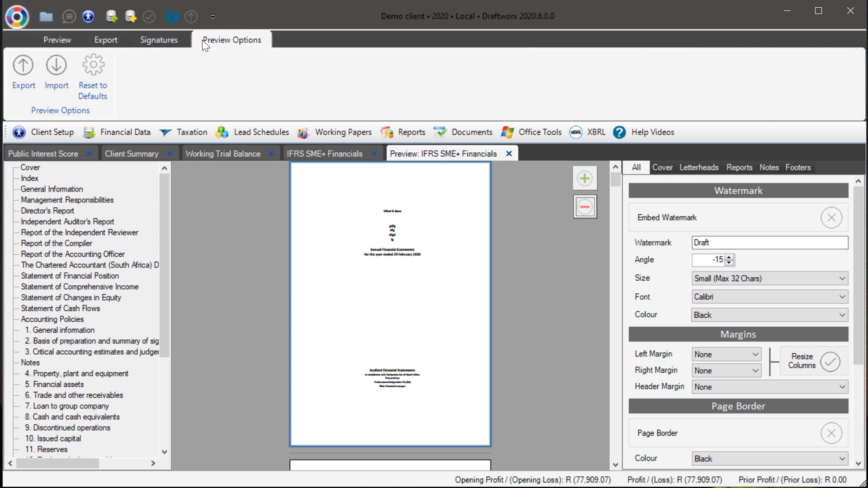
pyautogui.click(103, 72)
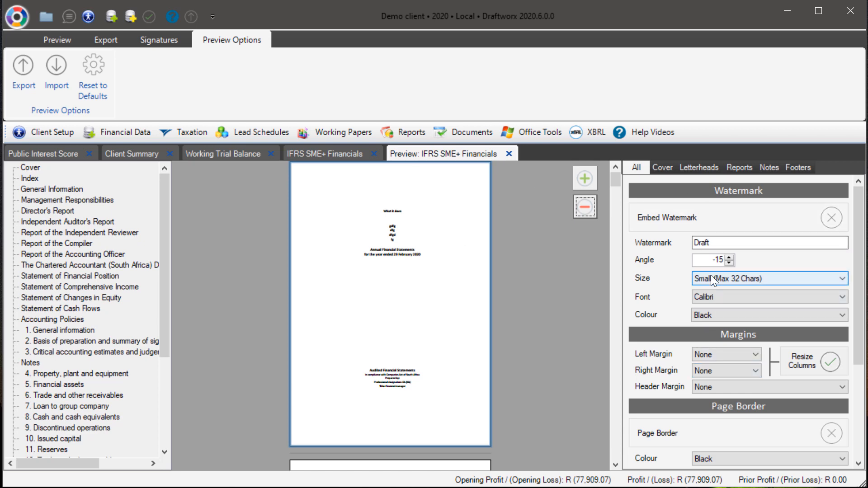
pyautogui.click(109, 81)
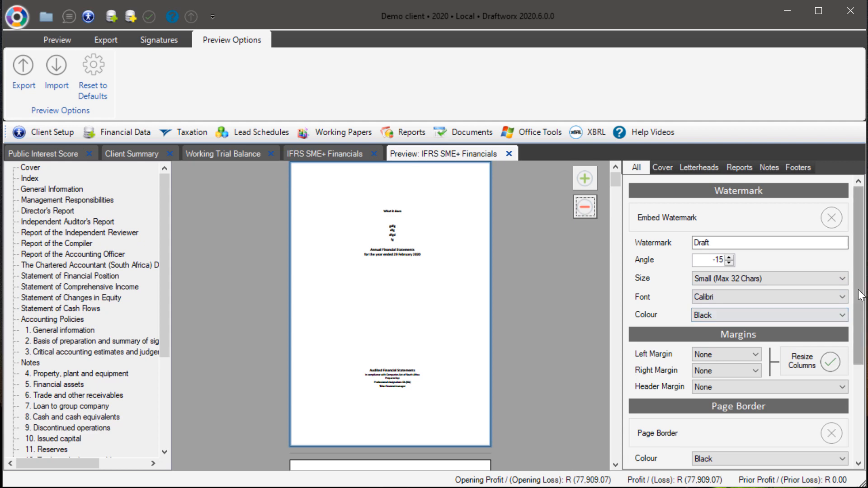
pyautogui.moveTo(860, 295)
pyautogui.mouseDown()
pyautogui.moveTo(855, 384)
pyautogui.moveTo(853, 280)
pyautogui.mouseUp()
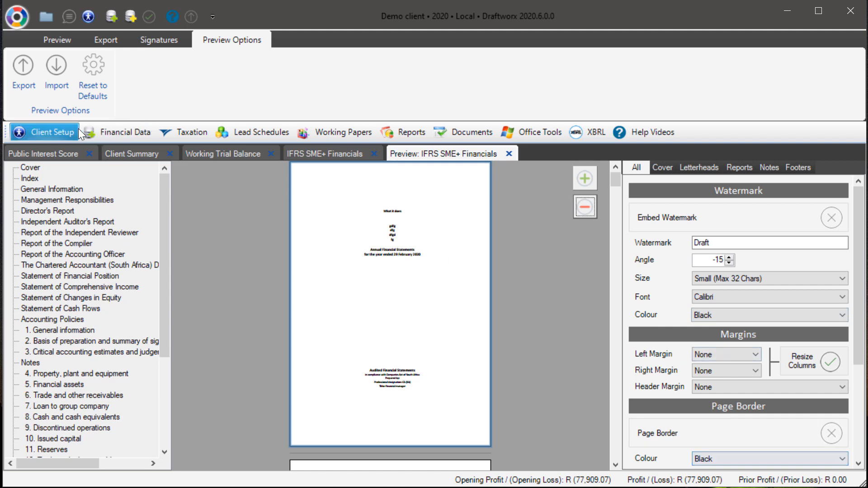
pyautogui.click(24, 68)
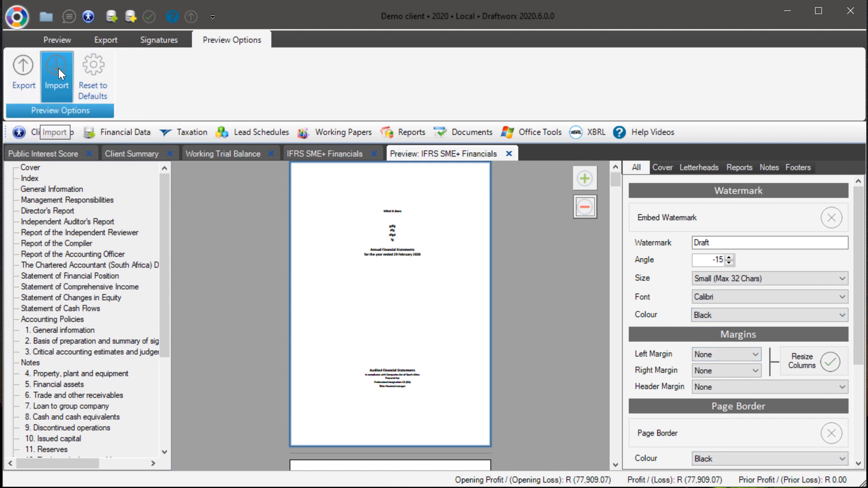
pyautogui.click(56, 69)
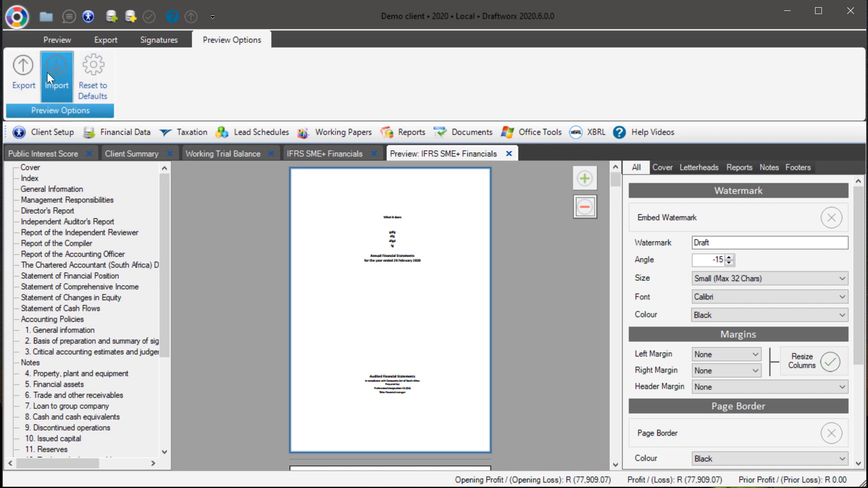
pyautogui.click(18, 72)
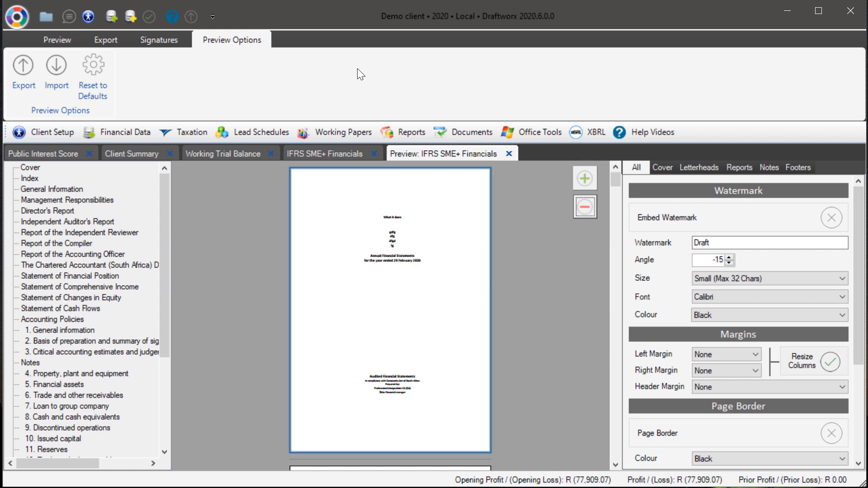
# Step: Embed the Draft watermark in the preview, coloured Red at Medium (Max 22 Chars) size
pyautogui.click(830, 218)
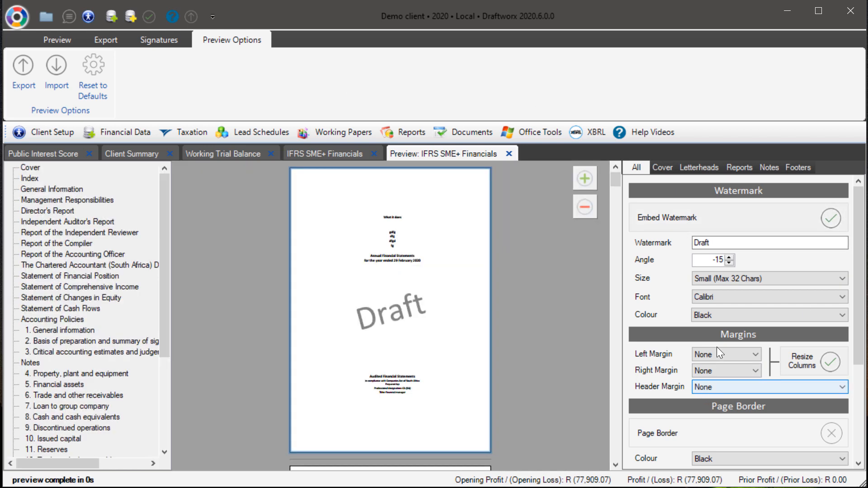
pyautogui.click(718, 314)
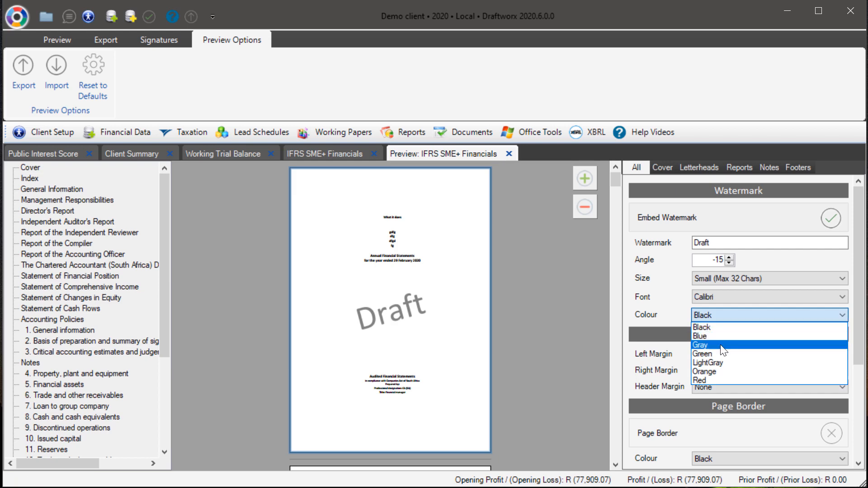
pyautogui.click(708, 380)
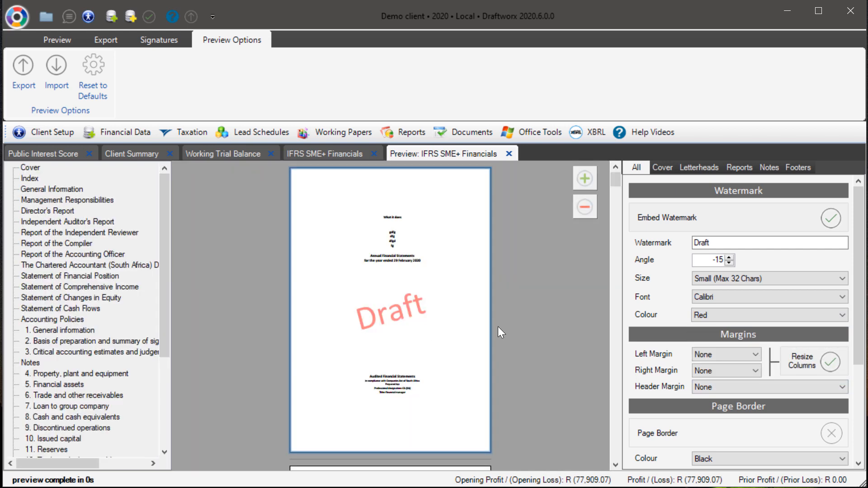
pyautogui.click(720, 280)
pyautogui.click(715, 298)
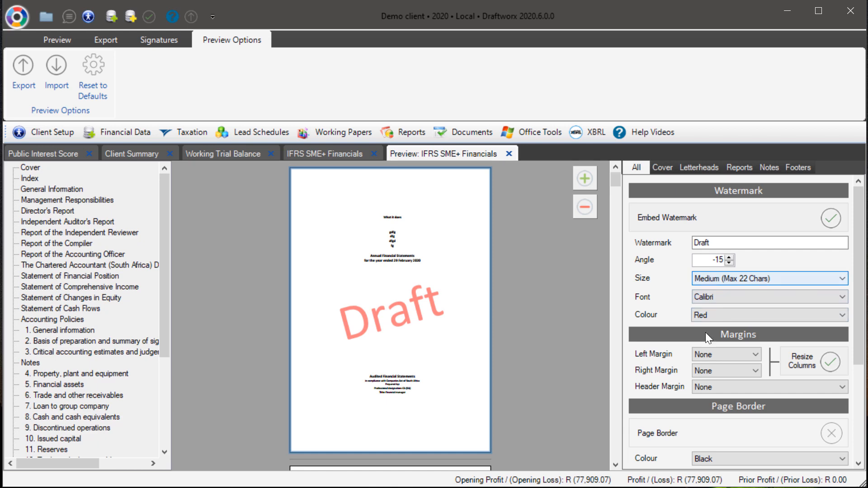
# Step: Open the Statement of Financial Position sheet in the workbook and select cells beside its heading rows
pyautogui.moveTo(859, 309); pyautogui.dragTo(856, 371)
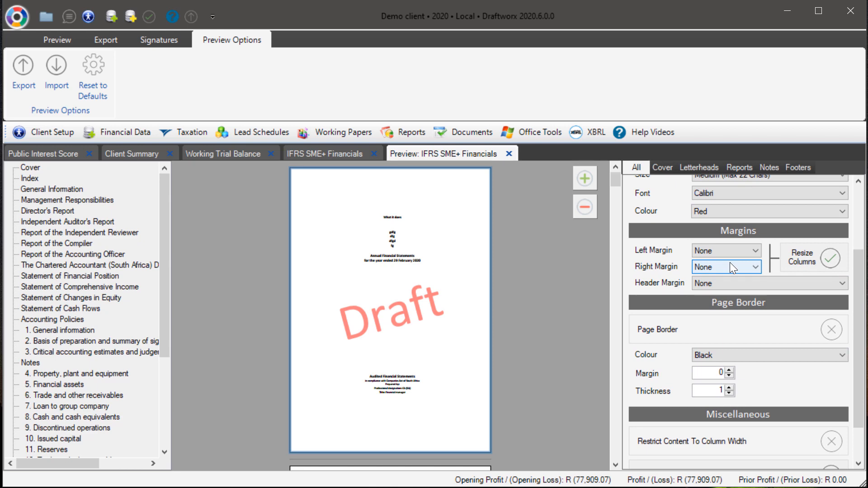
pyautogui.click(319, 154)
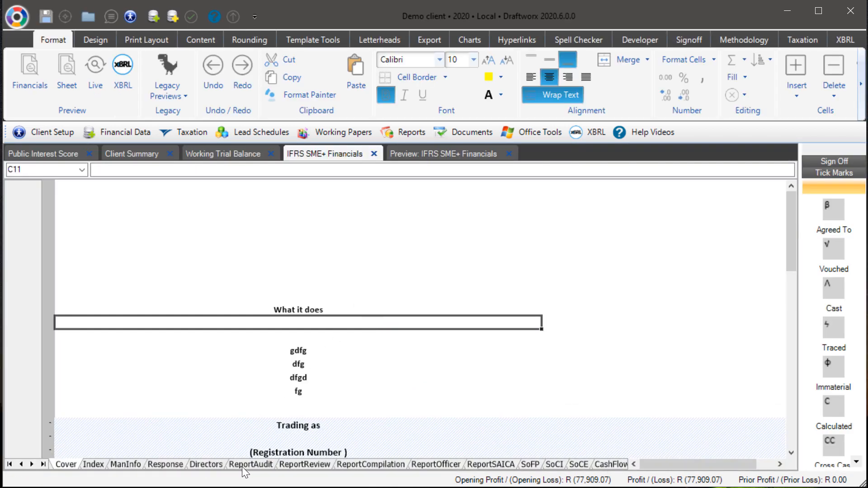
pyautogui.click(531, 464)
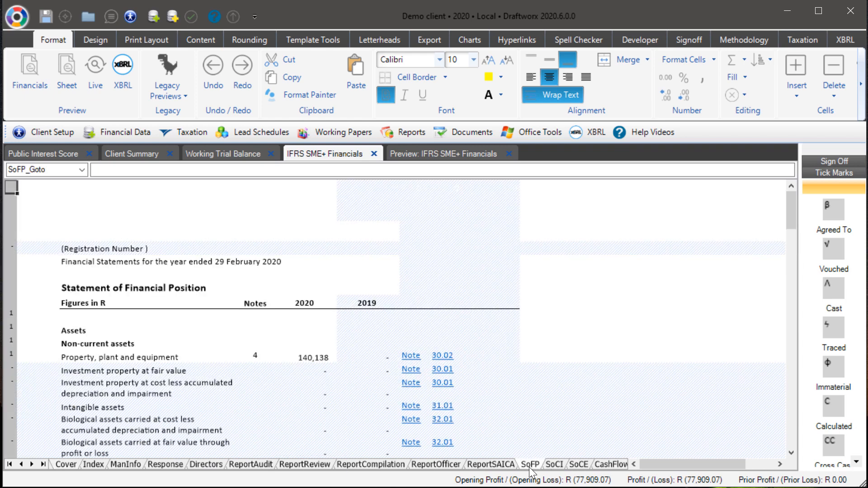
pyautogui.click(36, 229)
pyautogui.click(38, 289)
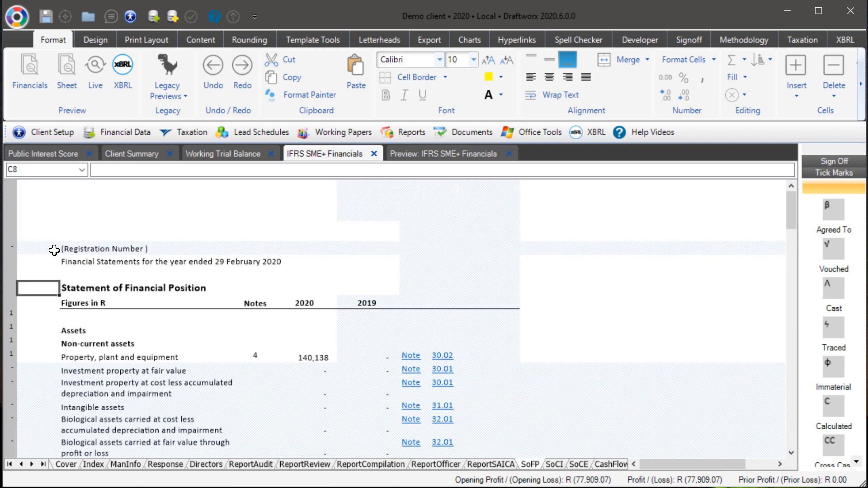
pyautogui.click(43, 261)
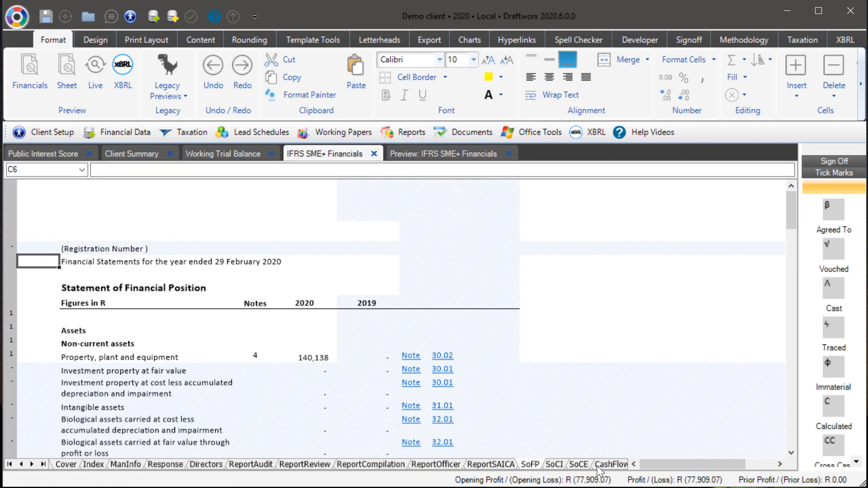
# Step: Open the AccPolicies worksheet of the financials workbook
pyautogui.click(613, 465)
pyautogui.click(617, 465)
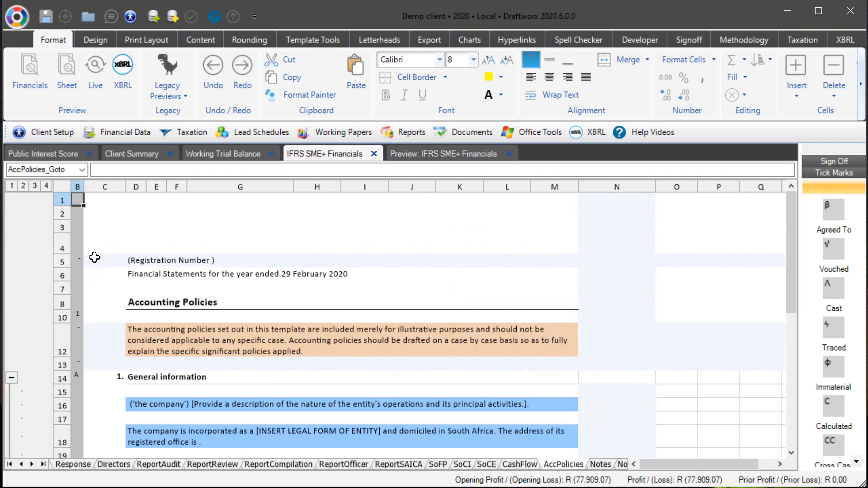
pyautogui.click(113, 250)
# Step: Try a 0.50 cm left margin in the preview, viewing a few statements, then reset the left margin to None
pyautogui.click(438, 155)
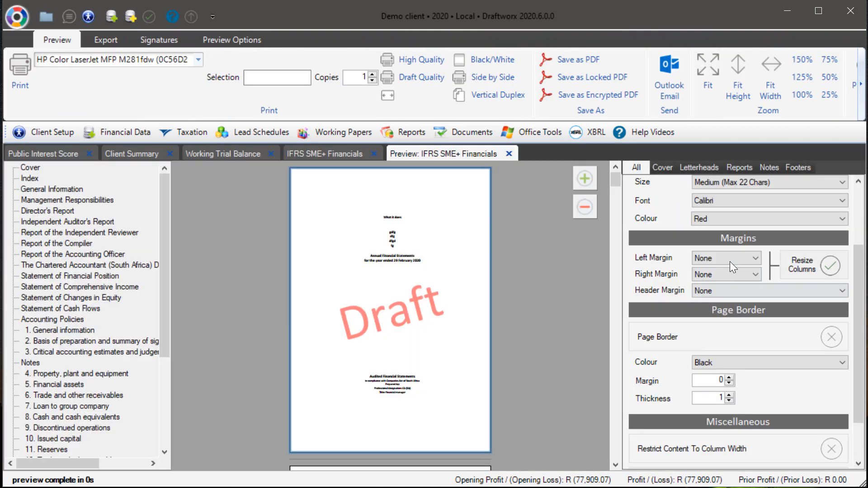
pyautogui.click(730, 259)
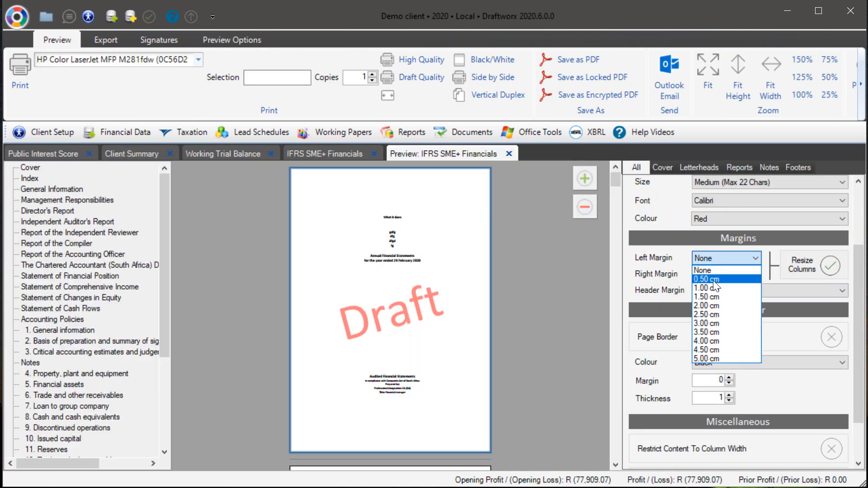
pyautogui.click(712, 280)
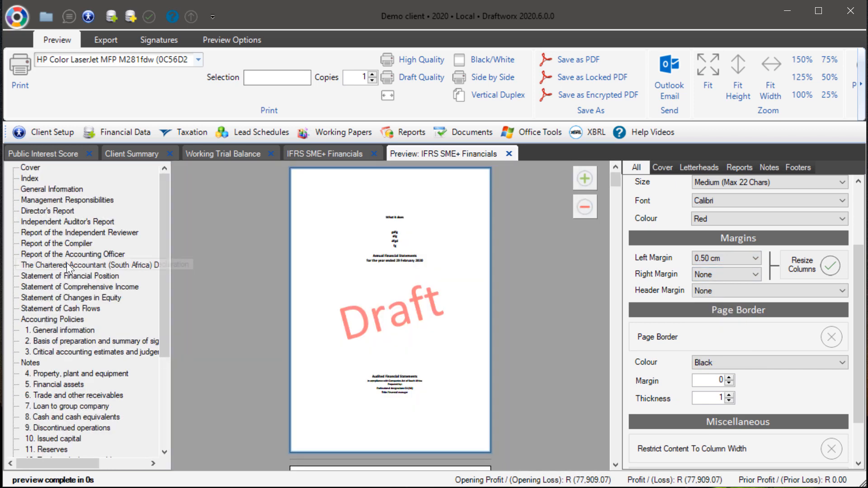
pyautogui.click(68, 264)
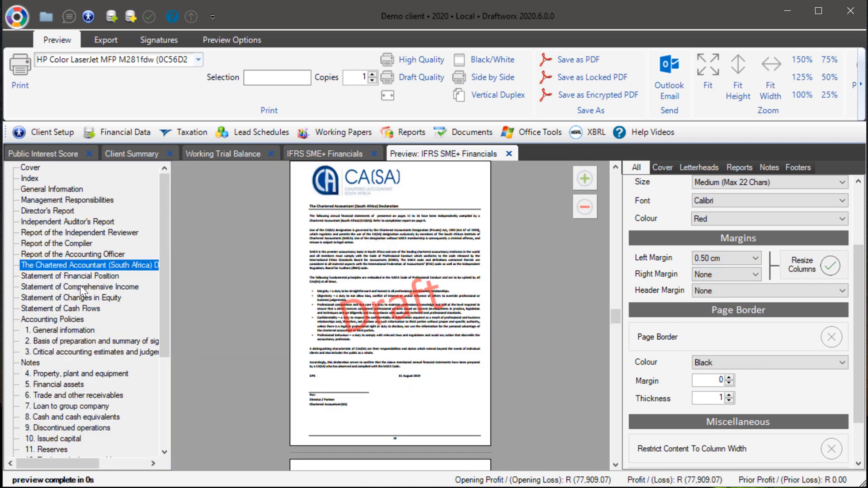
pyautogui.click(85, 308)
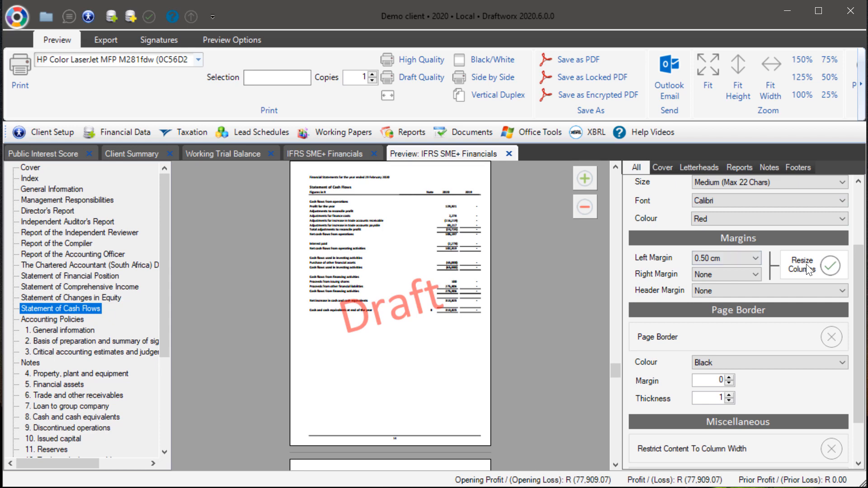
pyautogui.click(727, 254)
pyautogui.click(718, 273)
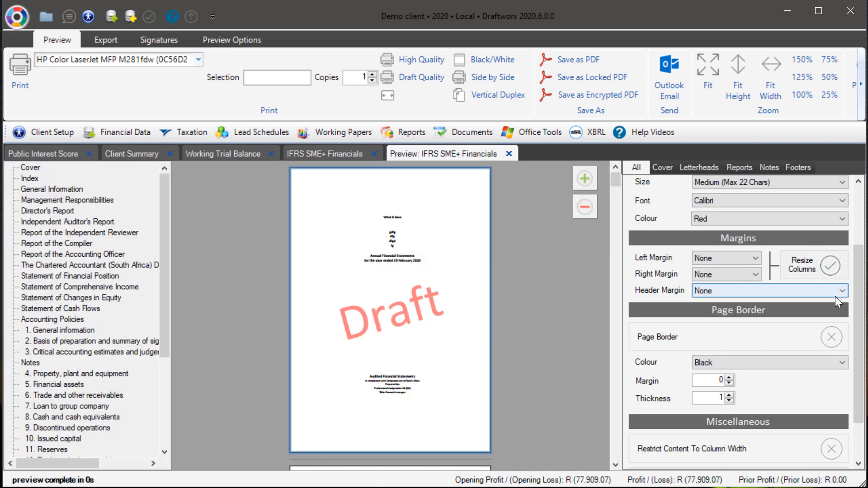
# Step: Try a page border with margin 9 and thickness 3, then switch the page border off again
pyautogui.scroll(2, 823, 308)
pyautogui.click(827, 220)
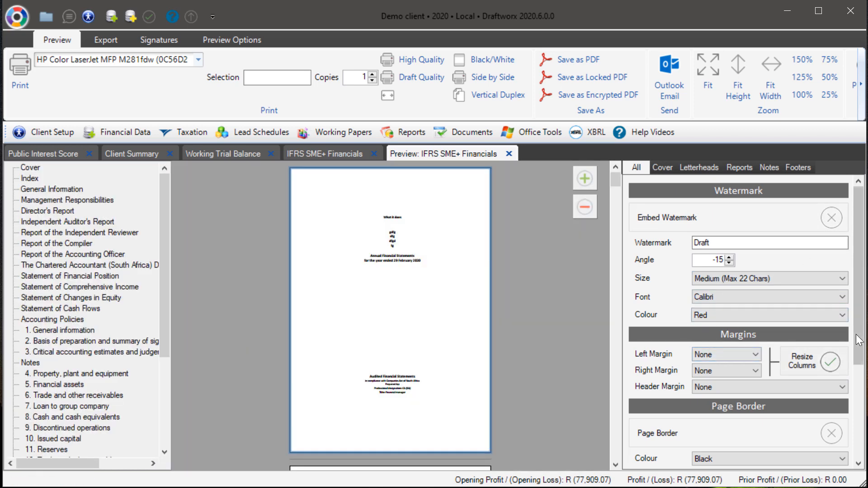
pyautogui.scroll(-3, 848, 219)
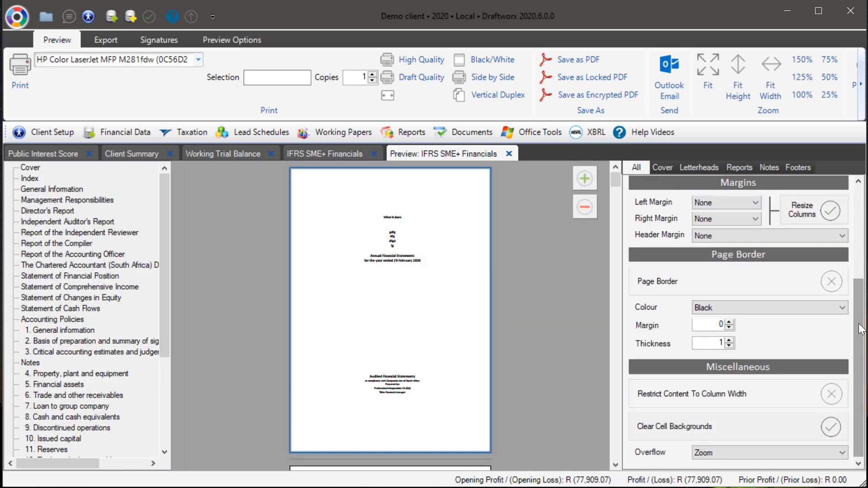
pyautogui.scroll(1, 859, 316)
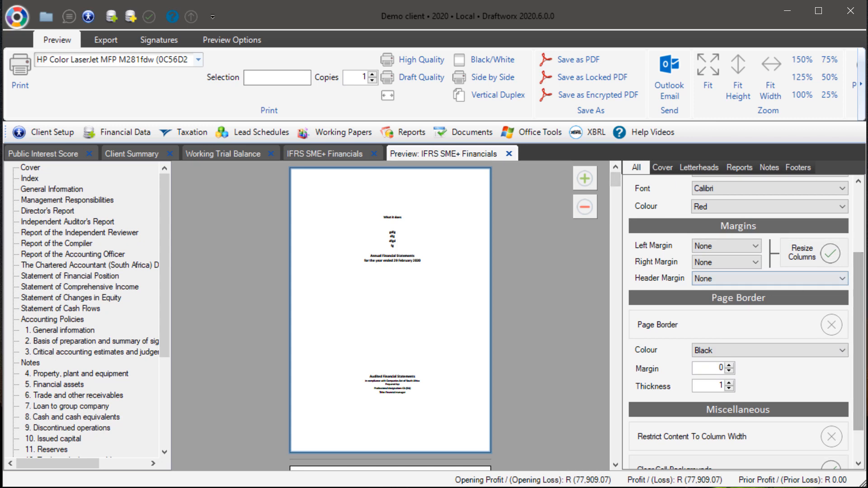
pyautogui.scroll(-1, 864, 367)
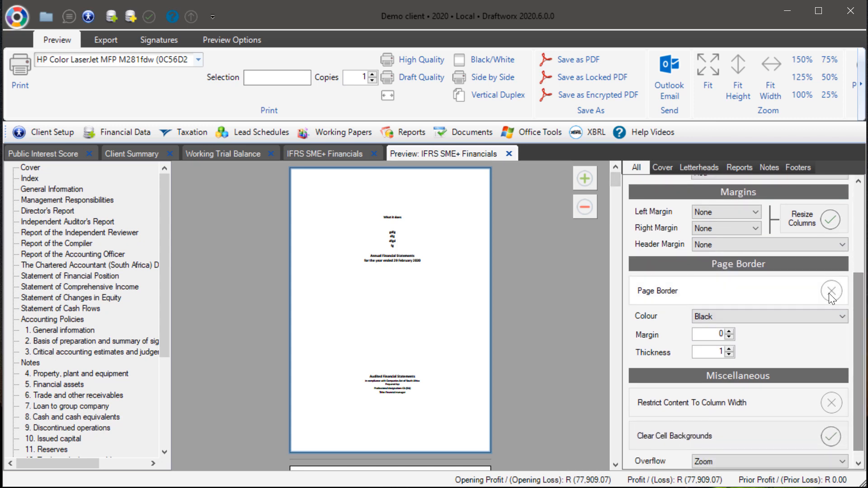
pyautogui.click(830, 291)
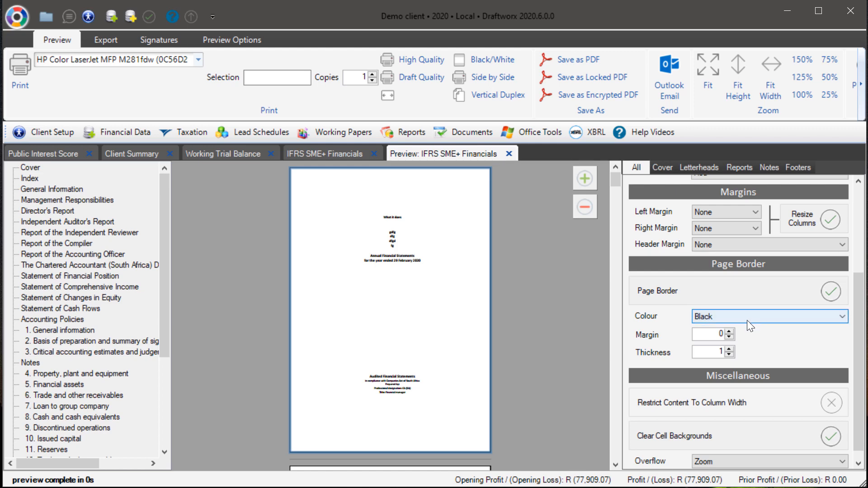
pyautogui.click(728, 331)
pyautogui.click(729, 332)
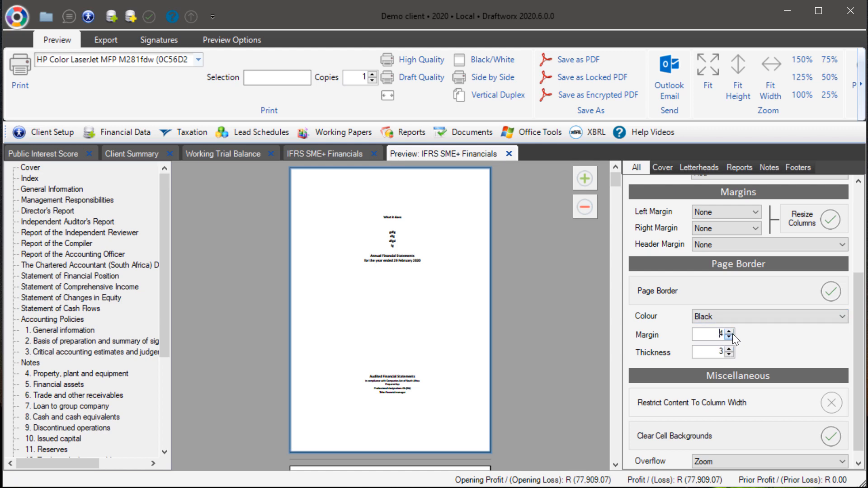
pyautogui.click(729, 331)
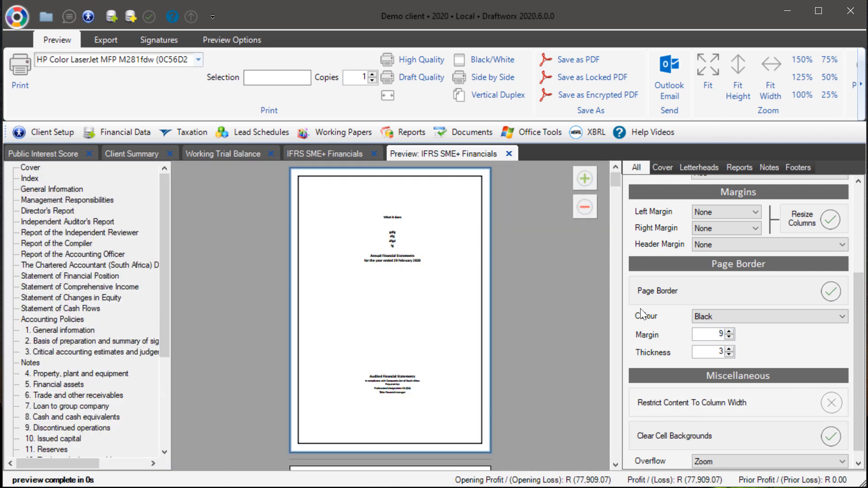
pyautogui.click(831, 292)
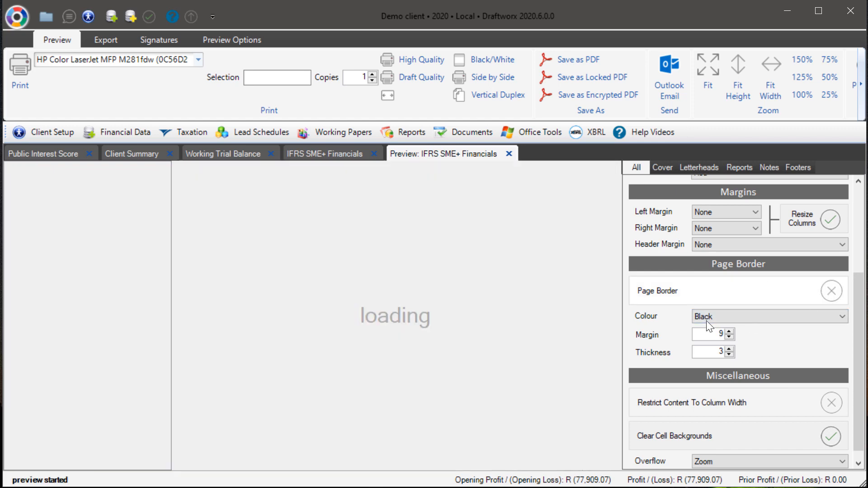
# Step: Review the Overflow choices Split and Zoom, keeping Zoom
pyautogui.scroll(-1, 779, 389)
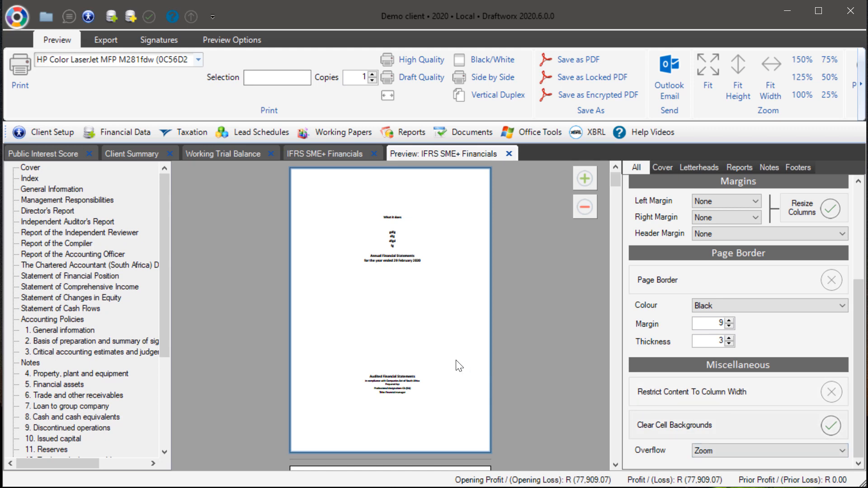
pyautogui.click(725, 455)
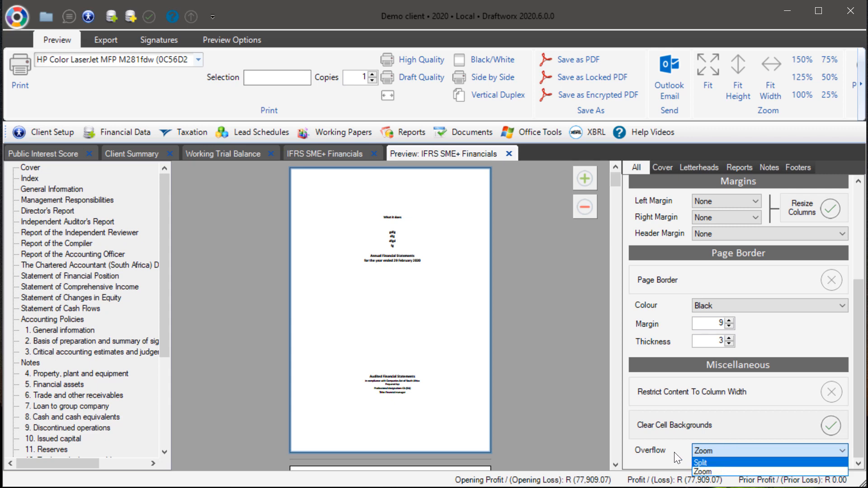
pyautogui.click(702, 472)
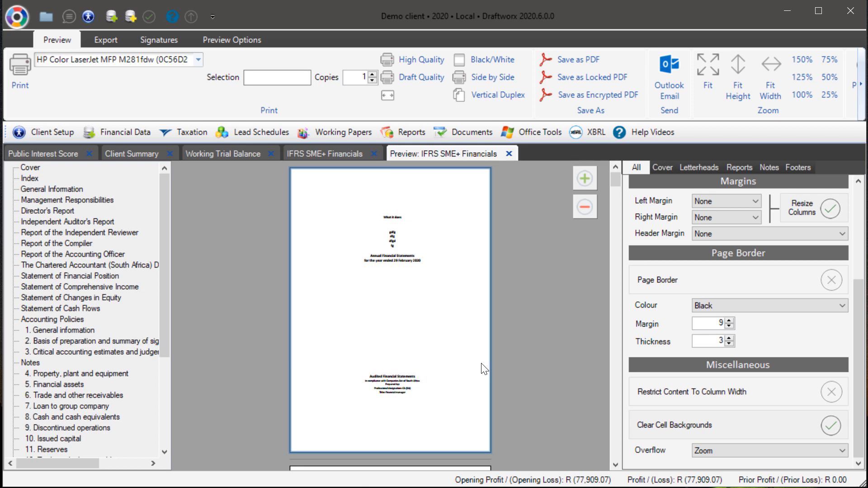
pyautogui.click(717, 451)
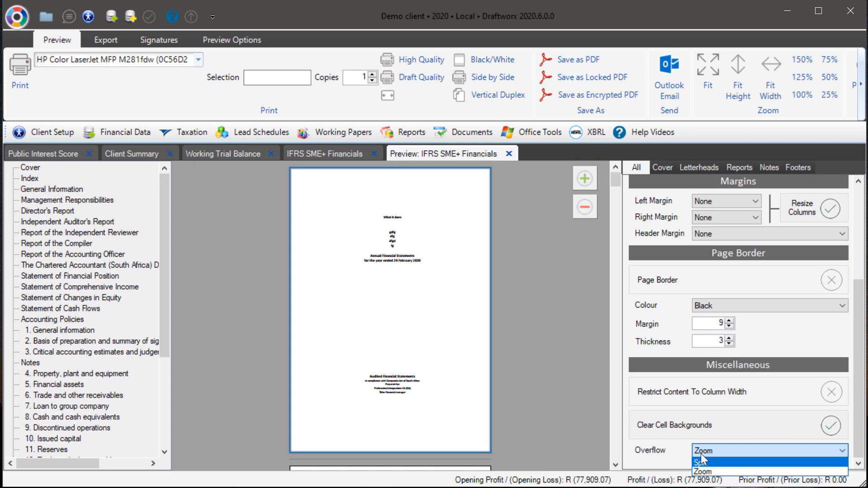
pyautogui.click(862, 315)
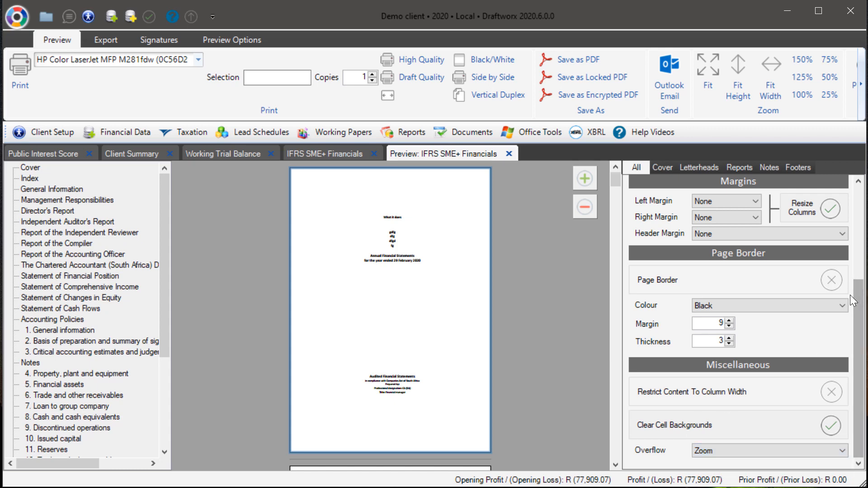
# Step: Browse the Cover and Letterheads preview option pages
pyautogui.scroll(5, 843, 232)
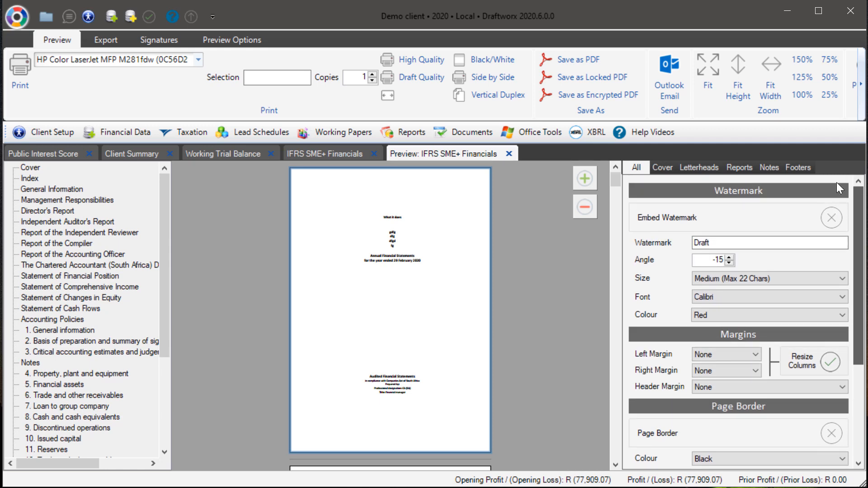
pyautogui.scroll(-5, 836, 182)
pyautogui.click(663, 167)
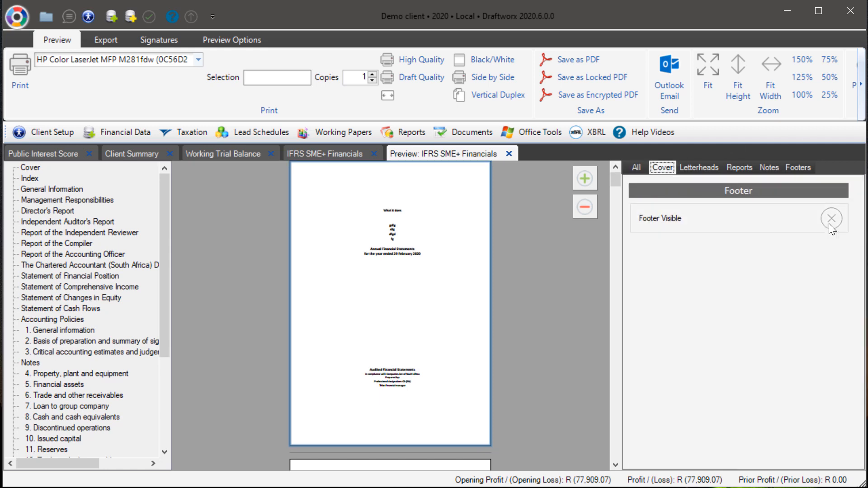
pyautogui.click(684, 169)
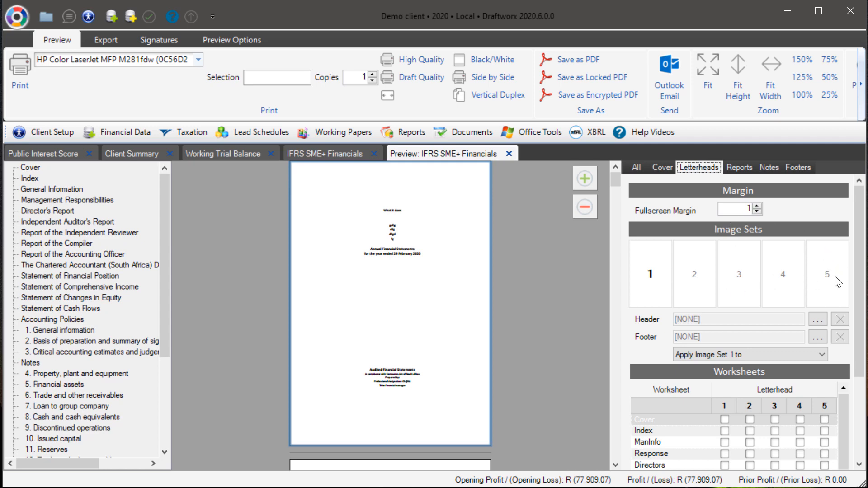
# Step: Assign Draftworx-Letterhead.jpg as the header image of letterhead image set 1
pyautogui.moveTo(862, 289); pyautogui.dragTo(862, 314)
pyautogui.scroll(-1, 856, 353)
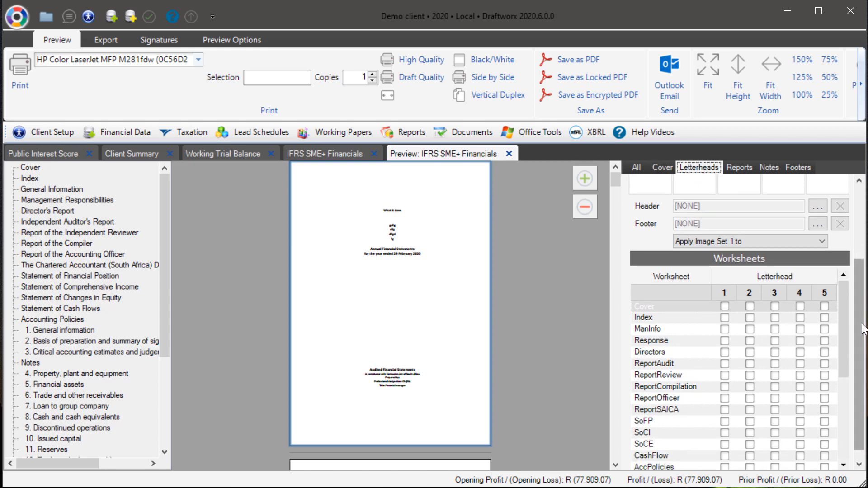
pyautogui.scroll(2, 840, 343)
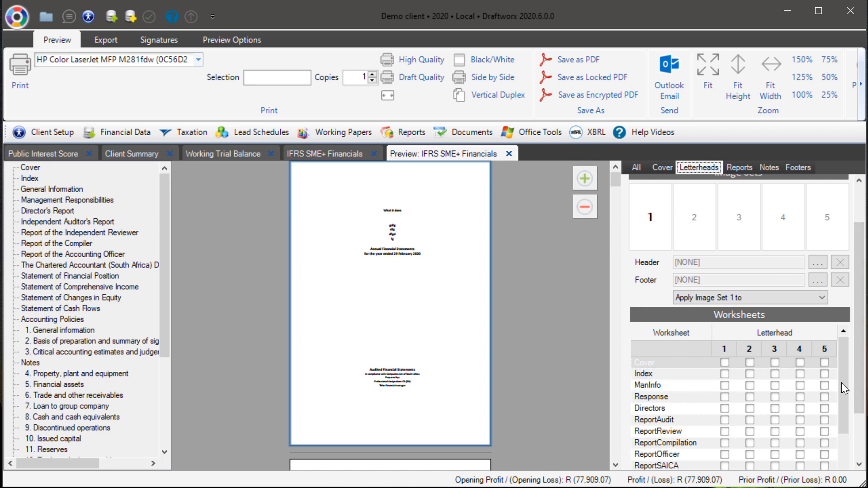
pyautogui.scroll(-2, 840, 379)
pyautogui.scroll(4, 861, 304)
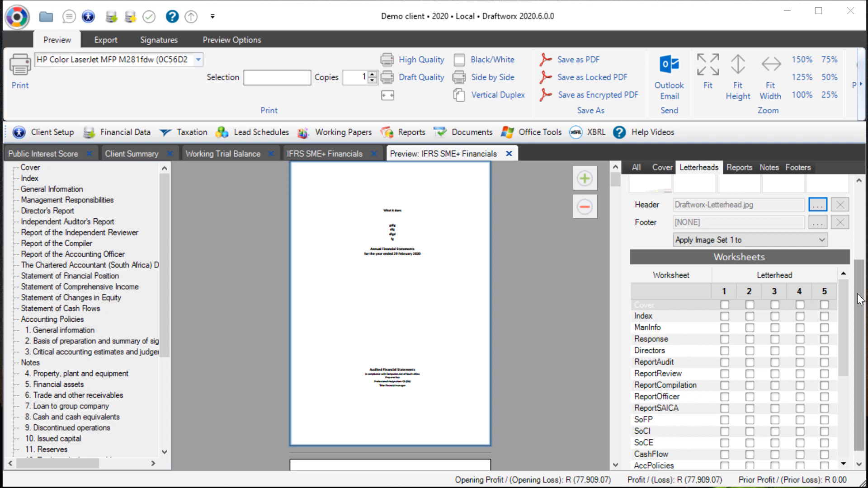
pyautogui.moveTo(860, 300); pyautogui.dragTo(850, 249)
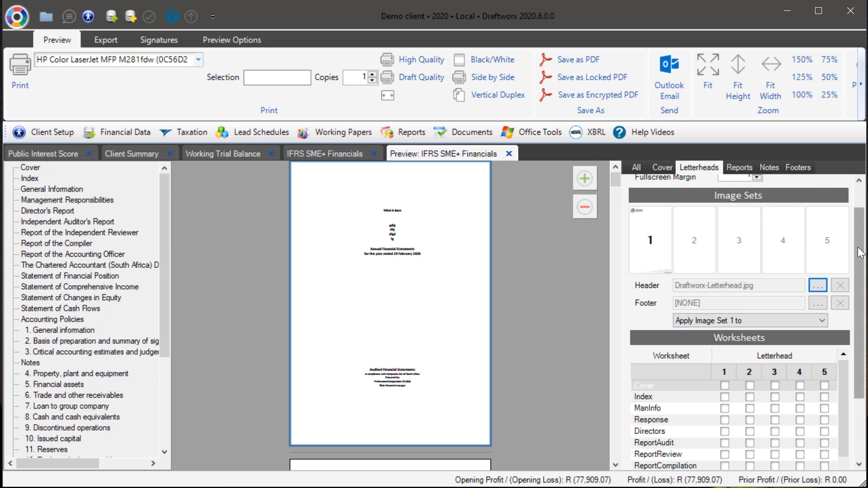
# Step: Apply letterhead 1 to the ReportAudit worksheet, clearing the tick briefly set for Directors
pyautogui.moveTo(861, 249); pyautogui.dragTo(707, 366)
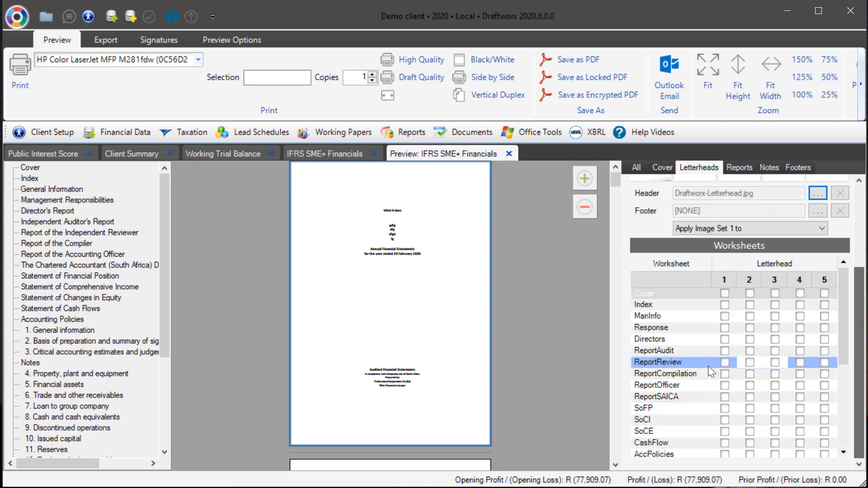
pyautogui.click(725, 339)
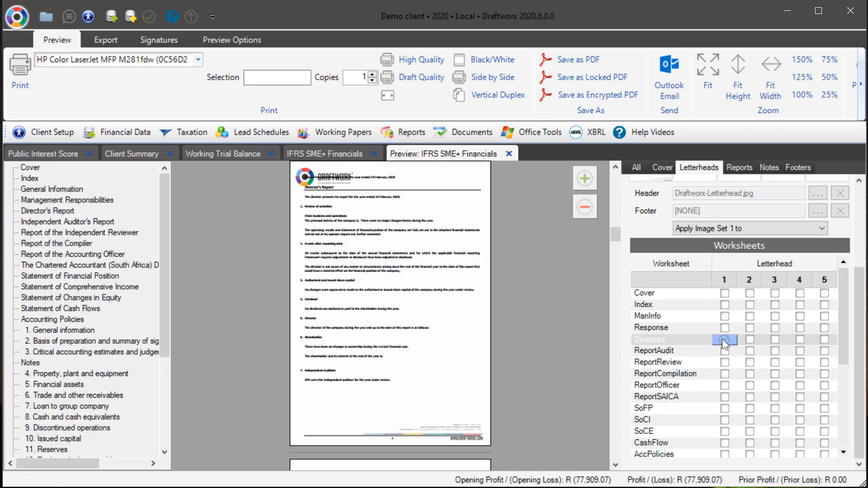
pyautogui.click(723, 339)
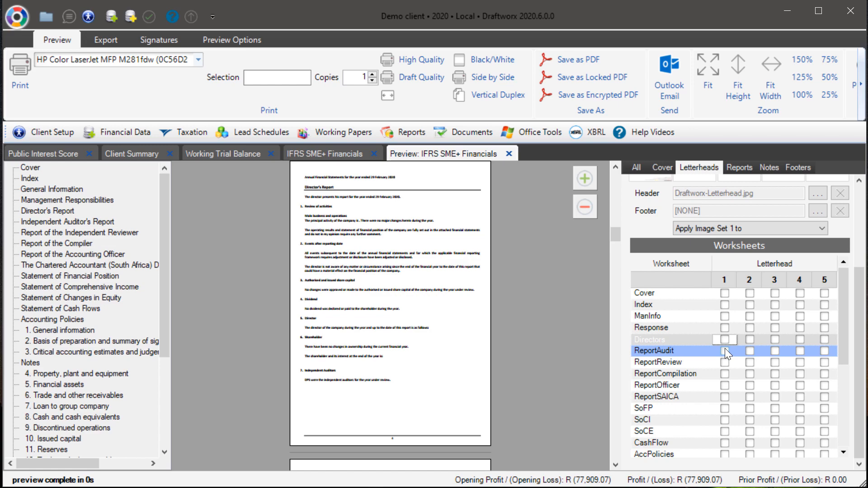
pyautogui.click(725, 351)
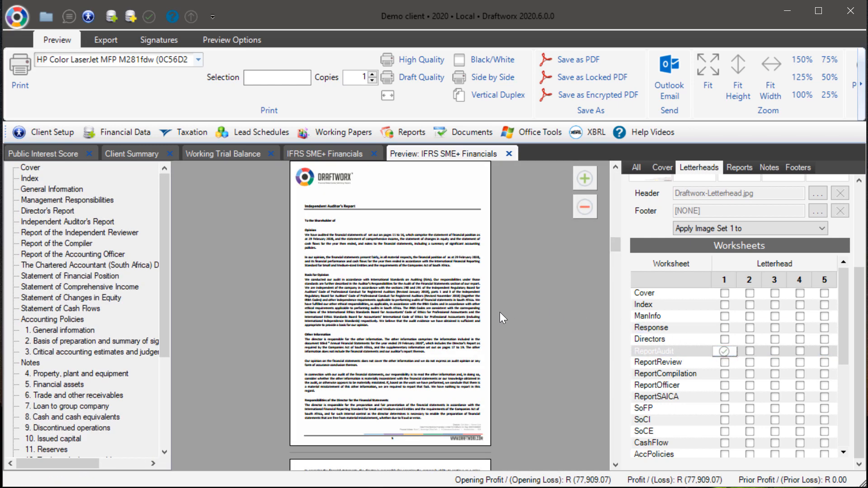
# Step: Scroll through the preview pages and inspect letterhead image sets 2 and 1
pyautogui.scroll(2, 499, 312)
pyautogui.scroll(-2, 487, 320)
pyautogui.scroll(1, 469, 268)
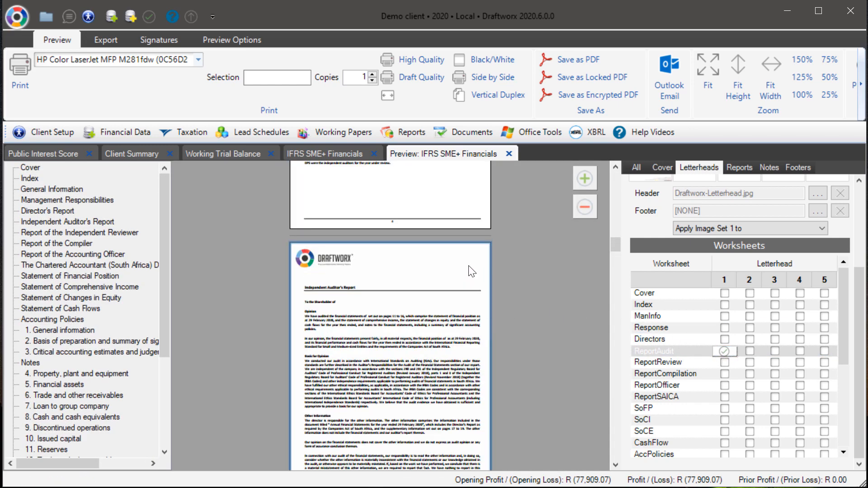
pyautogui.scroll(1, 471, 271)
pyautogui.scroll(3, 853, 351)
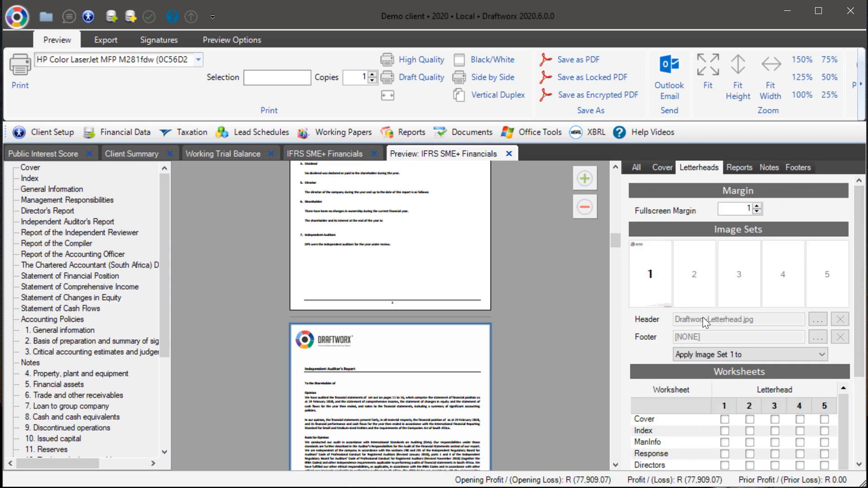
pyautogui.click(691, 278)
pyautogui.click(651, 280)
pyautogui.scroll(-3, 404, 384)
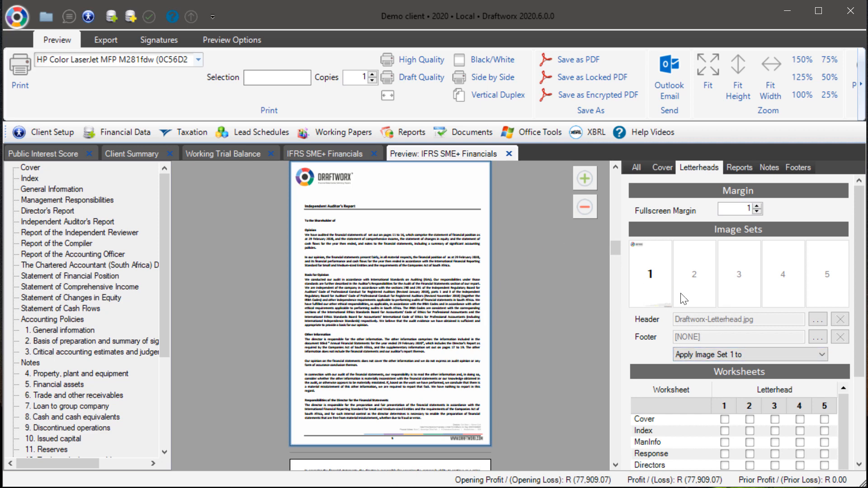
pyautogui.scroll(-5, 787, 420)
pyautogui.moveTo(859, 346); pyautogui.dragTo(848, 429)
pyautogui.scroll(2, 768, 357)
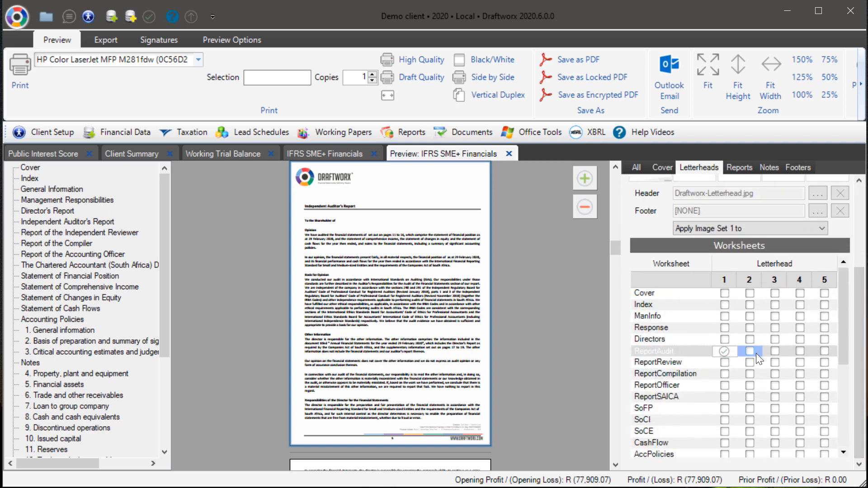
pyautogui.click(797, 338)
pyautogui.moveTo(861, 297); pyautogui.dragTo(860, 234)
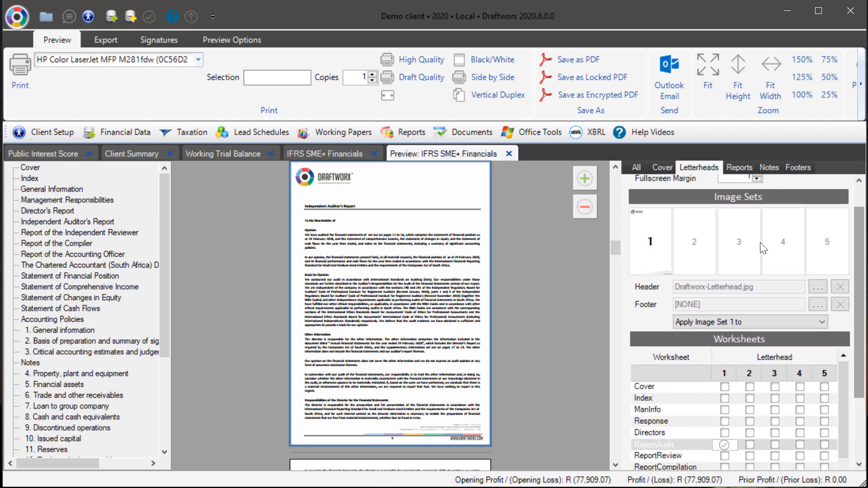
pyautogui.moveTo(863, 264); pyautogui.dragTo(859, 328)
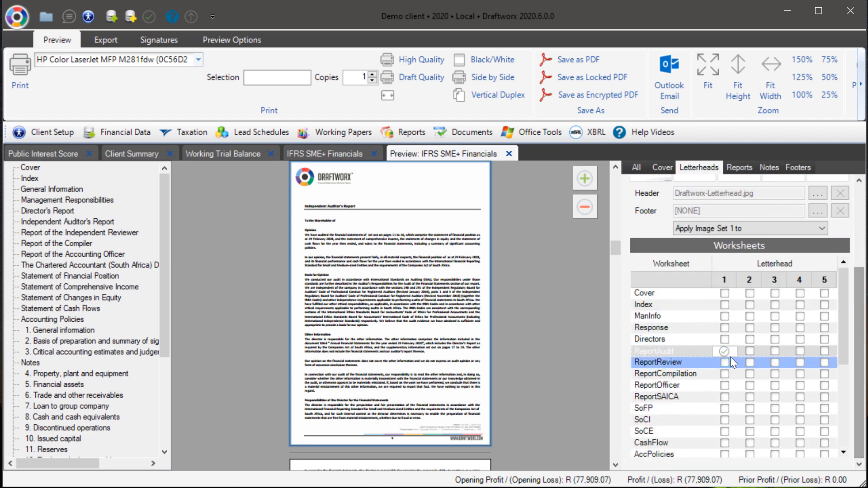
# Step: Apply letterhead image set 1 to all worksheets and confirm the selection
pyautogui.click(732, 228)
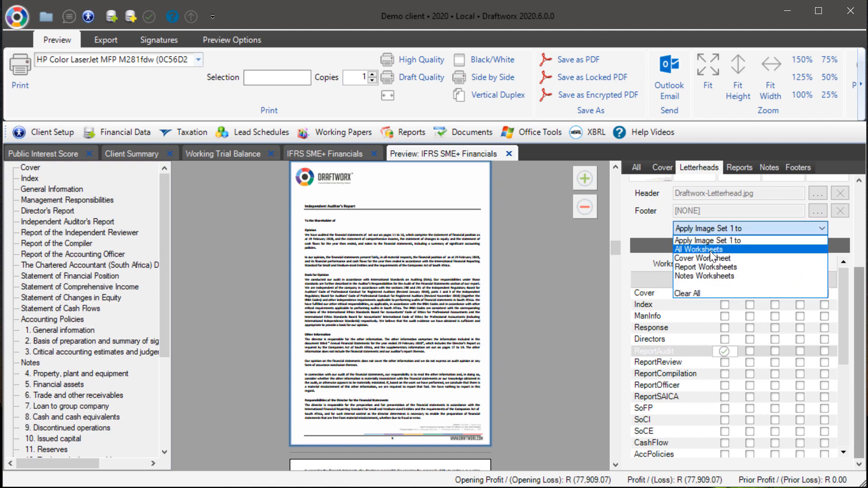
pyautogui.click(742, 249)
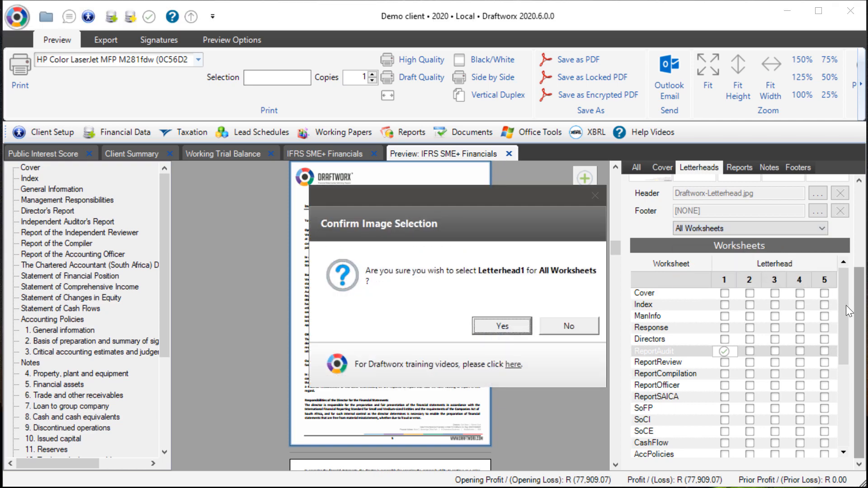
pyautogui.click(505, 324)
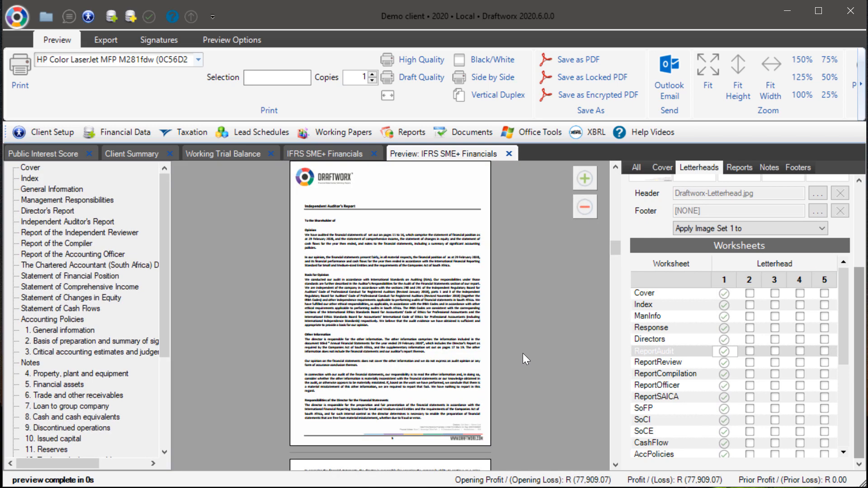
# Step: Scroll through the preview pages to check which pages now carry the letterhead
pyautogui.scroll(-5, 515, 352)
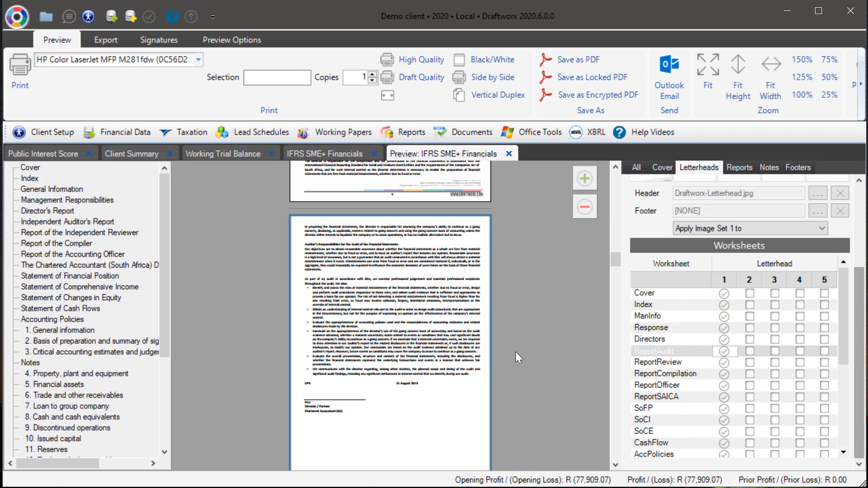
pyautogui.scroll(-7, 509, 359)
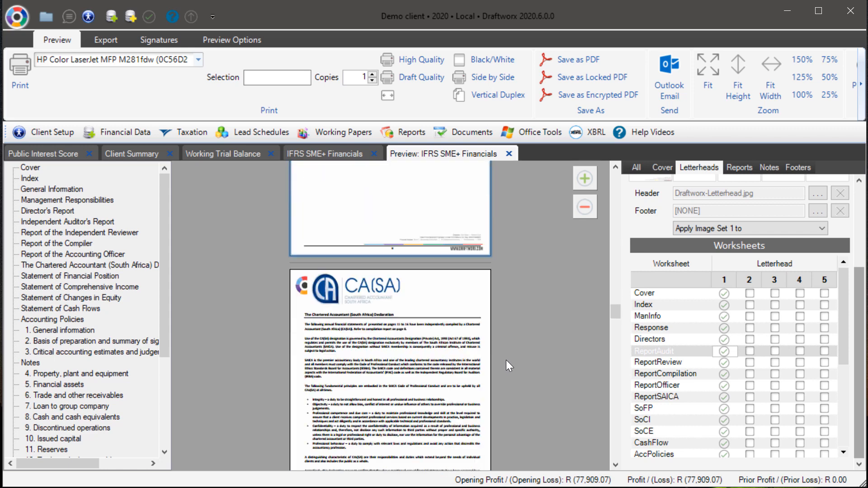
pyautogui.scroll(11, 505, 360)
pyautogui.scroll(4, 506, 360)
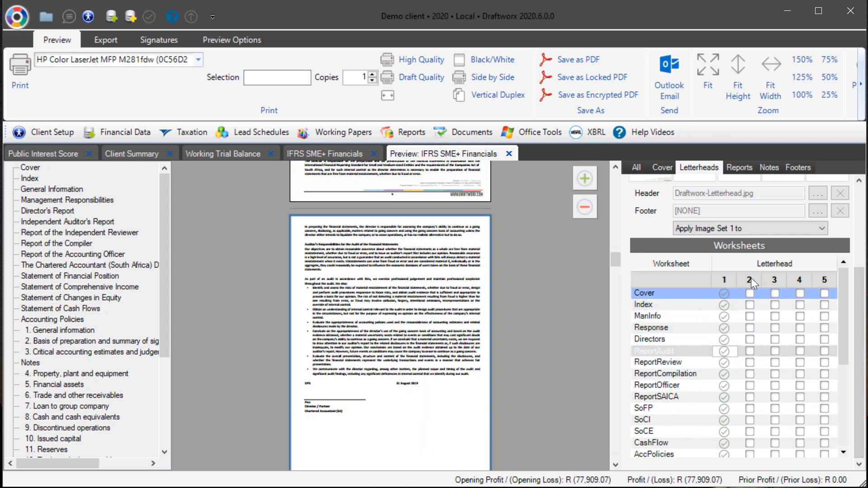
pyautogui.scroll(-3, 505, 387)
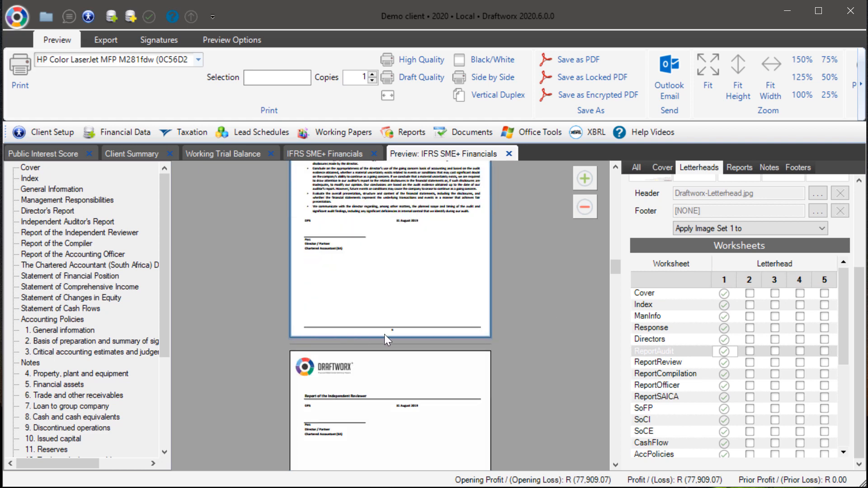
pyautogui.scroll(5, 478, 340)
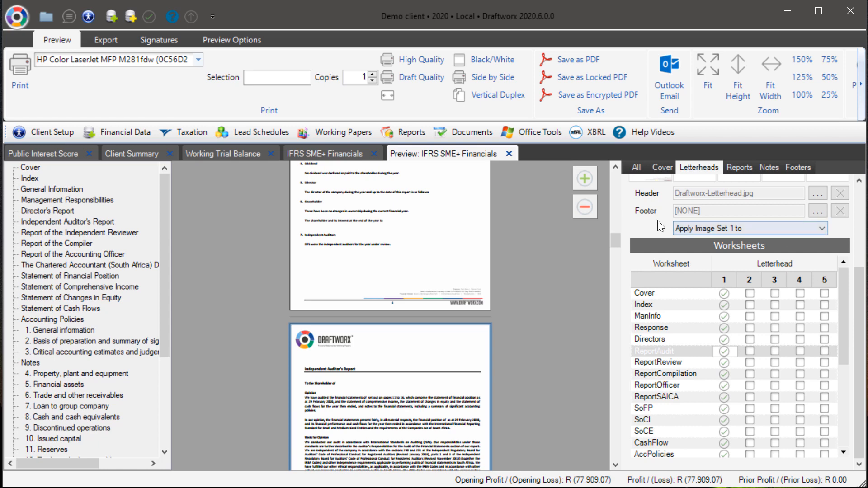
pyautogui.scroll(-1, 669, 380)
pyautogui.scroll(1, 691, 375)
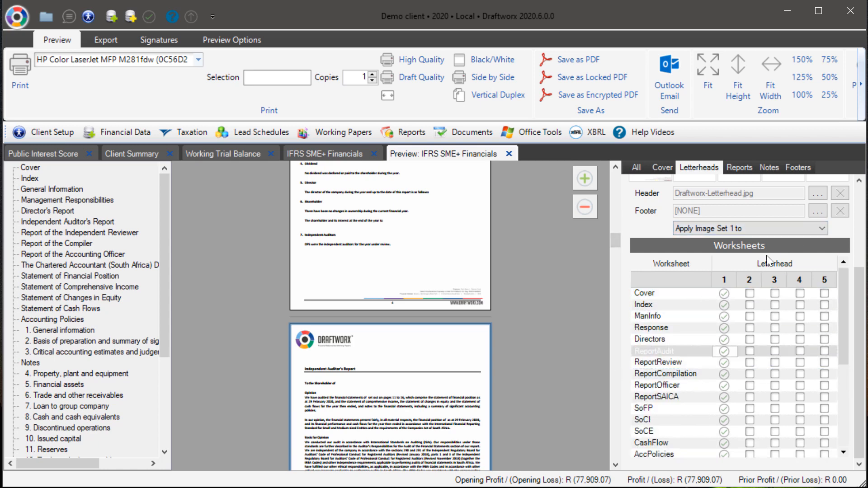
# Step: Clear letterhead 1 from every worksheet from Cover through TaxCalc except ReportAudit
pyautogui.click(724, 292)
pyautogui.click(723, 304)
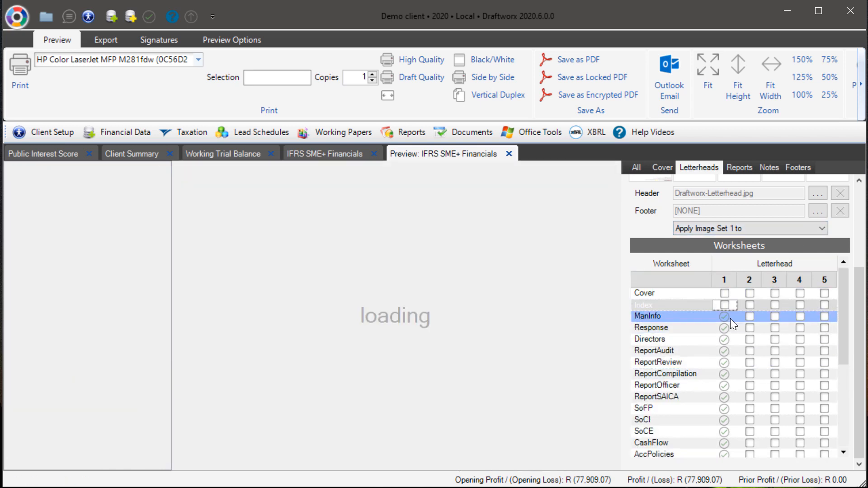
pyautogui.click(723, 316)
pyautogui.click(724, 327)
pyautogui.click(724, 351)
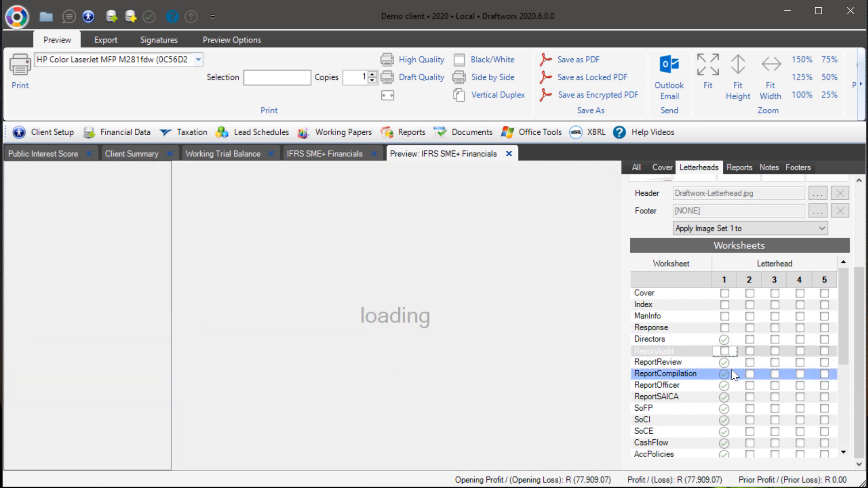
pyautogui.click(724, 339)
pyautogui.click(724, 353)
pyautogui.click(723, 365)
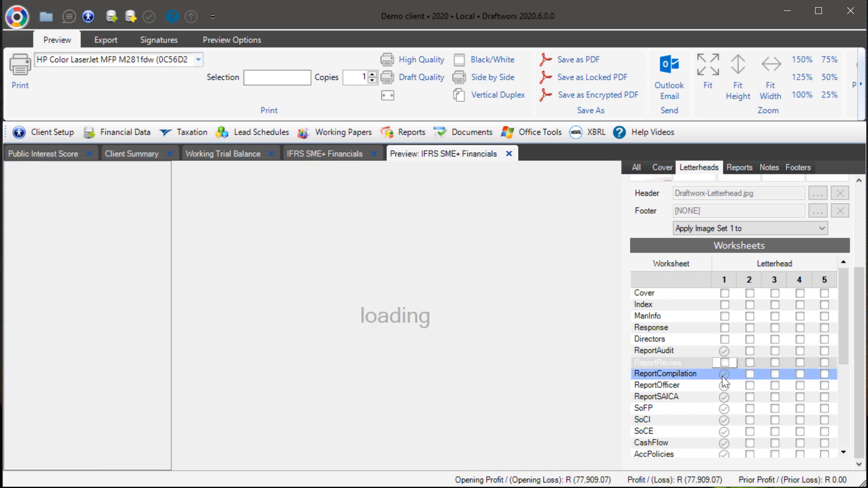
pyautogui.click(723, 376)
pyautogui.click(723, 386)
pyautogui.click(724, 397)
pyautogui.click(723, 409)
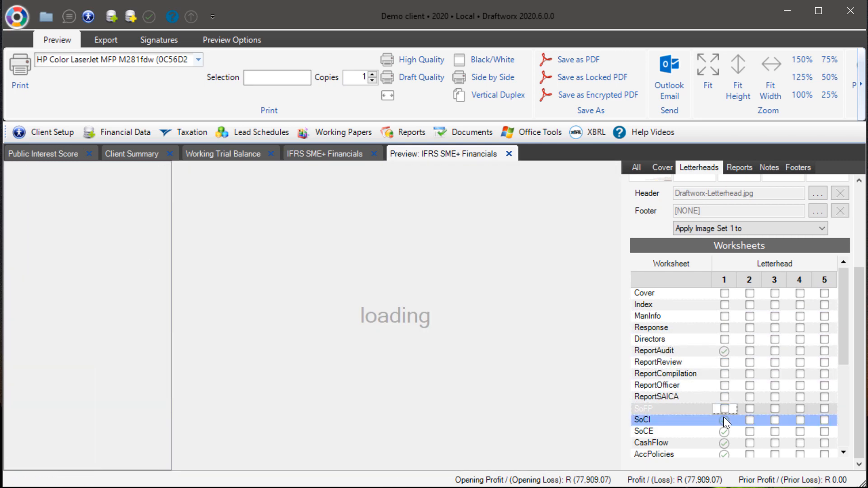
pyautogui.click(723, 420)
pyautogui.click(724, 433)
pyautogui.scroll(-2, 749, 430)
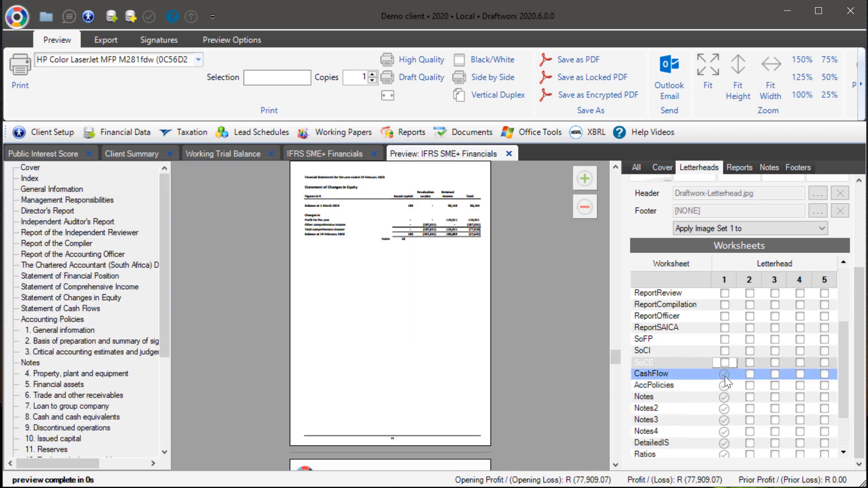
pyautogui.click(723, 375)
pyautogui.click(723, 386)
pyautogui.click(723, 397)
pyautogui.click(724, 408)
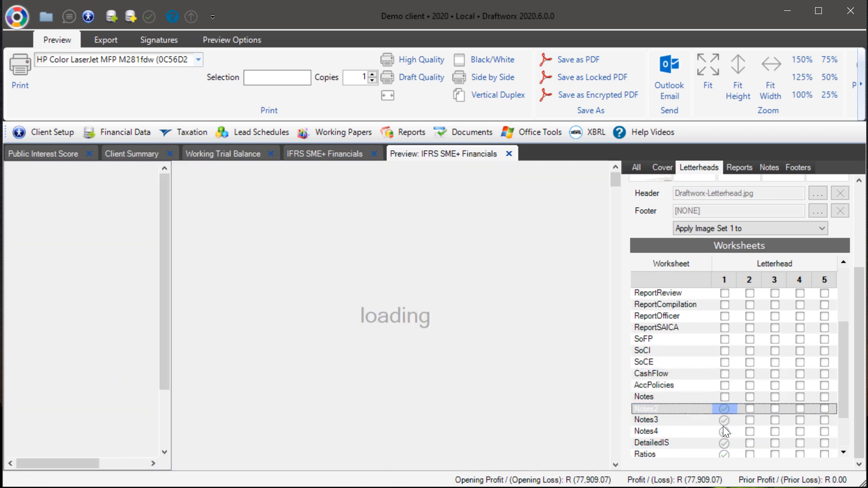
pyautogui.click(723, 420)
pyautogui.click(723, 432)
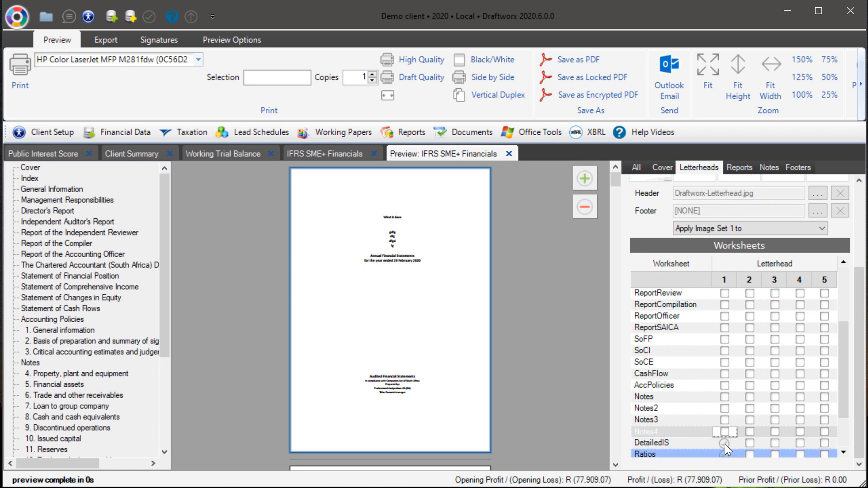
pyautogui.click(724, 443)
pyautogui.click(724, 454)
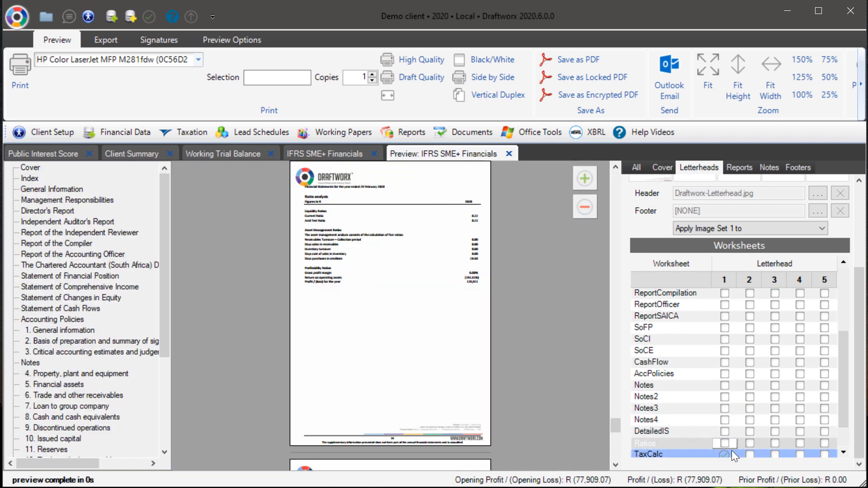
pyautogui.click(725, 452)
pyautogui.click(725, 444)
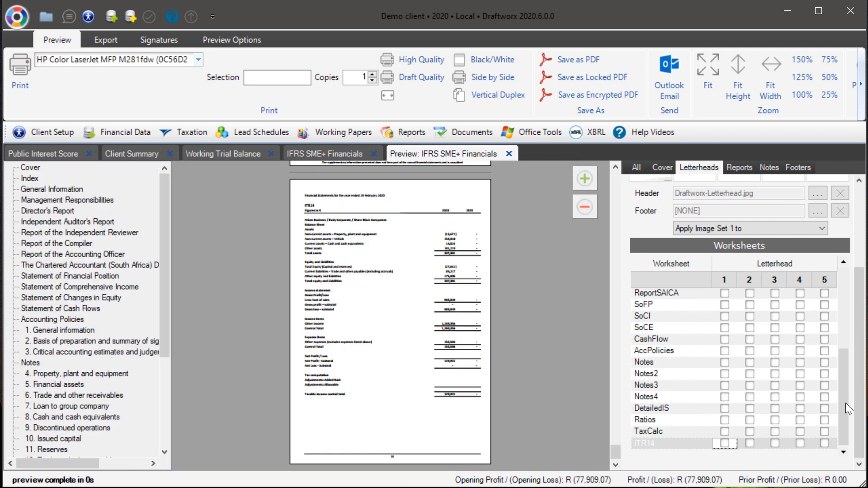
pyautogui.moveTo(844, 403); pyautogui.dragTo(828, 300)
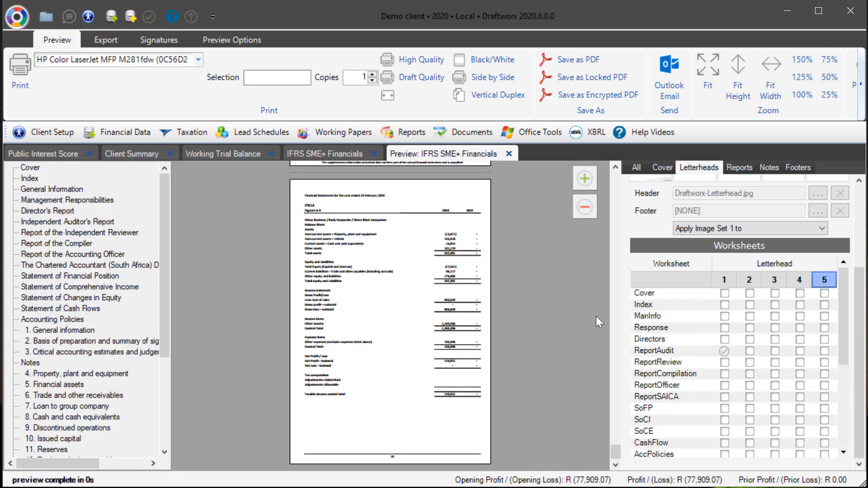
# Step: Open the Reports preview options and set the left margin to 2.50 cm
pyautogui.click(738, 168)
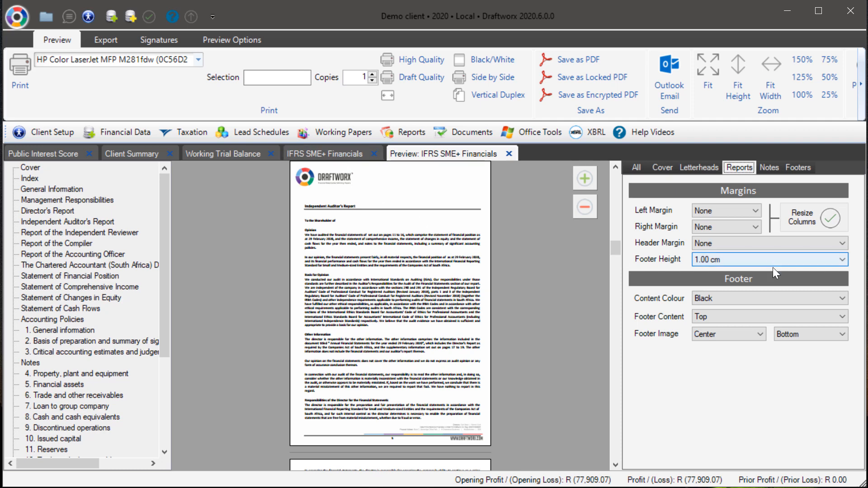
pyautogui.click(742, 210)
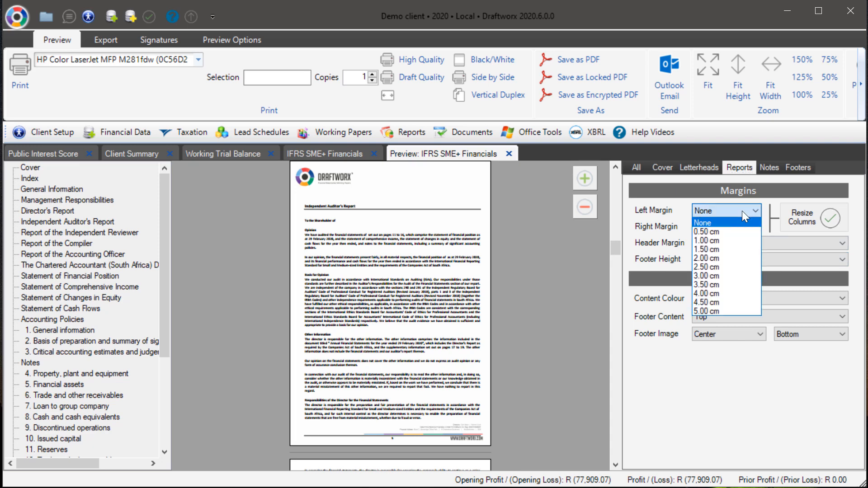
pyautogui.click(718, 266)
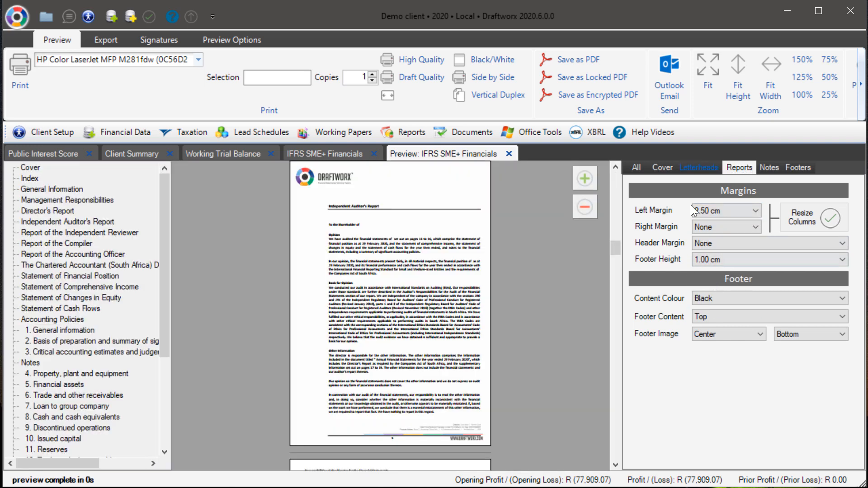
# Step: Set the report left margin to 0.50 cm and the right margin to 4.00 cm
pyautogui.click(711, 220)
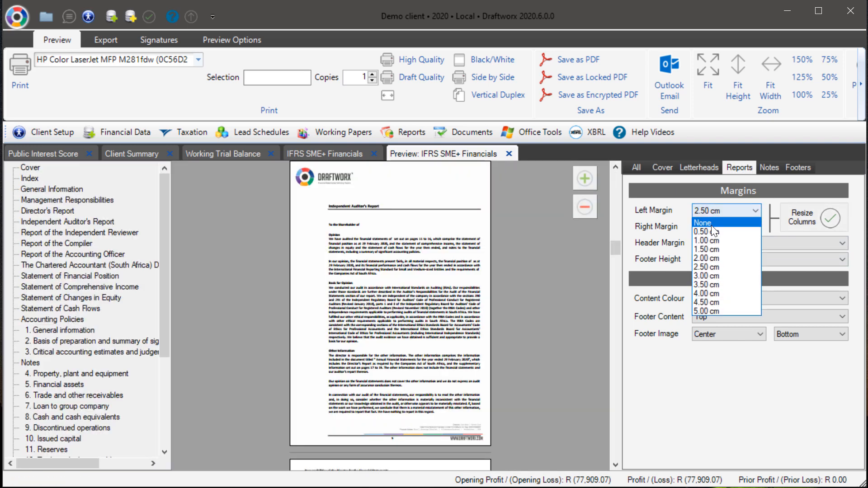
pyautogui.click(711, 232)
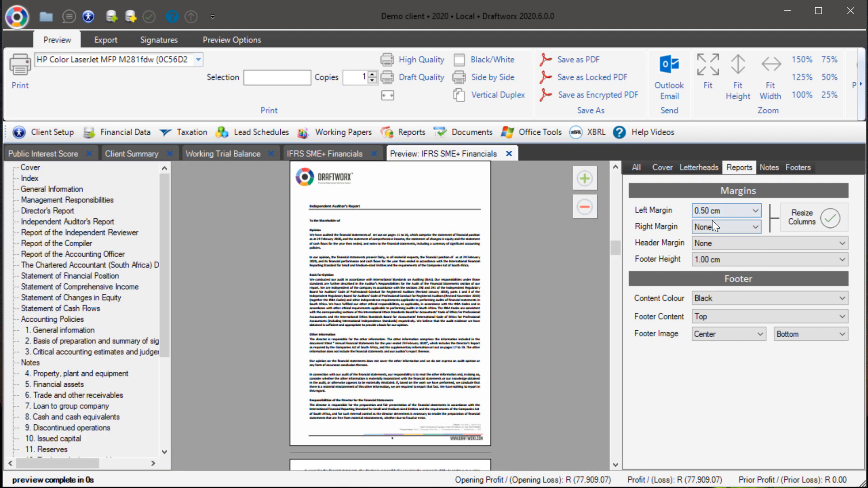
pyautogui.click(712, 222)
pyautogui.click(703, 310)
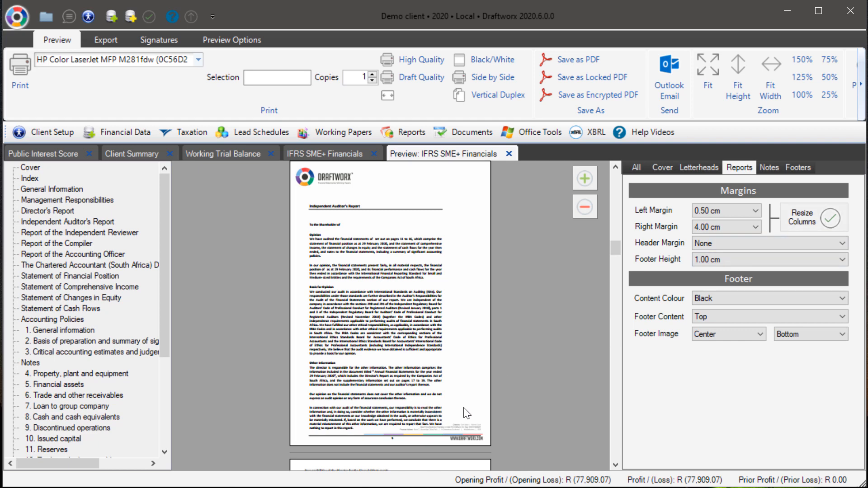
# Step: Set the report footer height to 1.25 cm
pyautogui.click(717, 264)
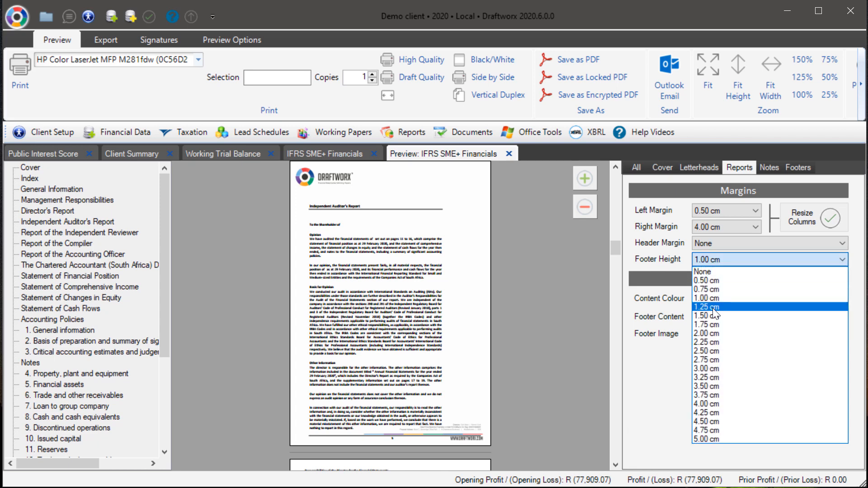
pyautogui.click(714, 308)
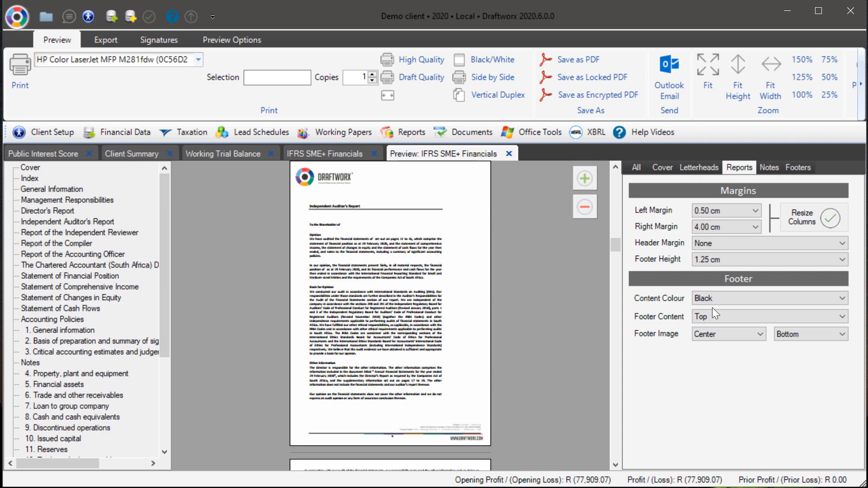
pyautogui.click(700, 260)
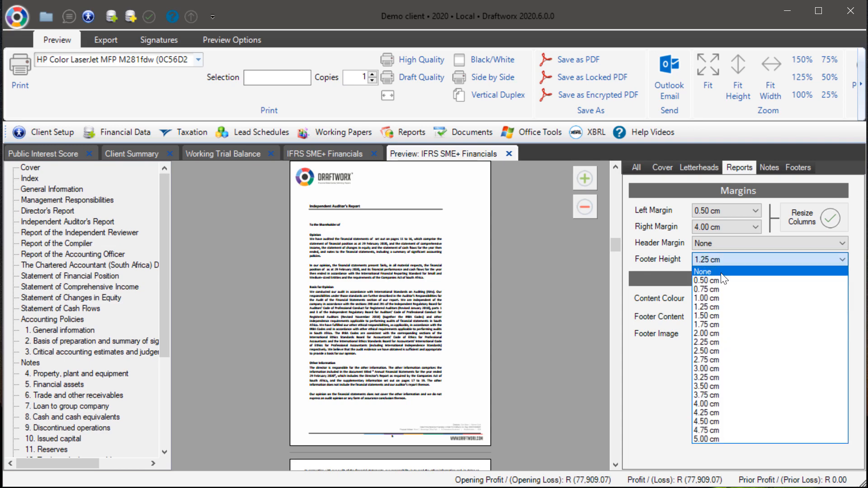
pyautogui.click(424, 355)
# Step: Scroll through the Independent Auditor's Report preview pages to check the margins, then open the Notes options page
pyautogui.scroll(-5, 425, 330)
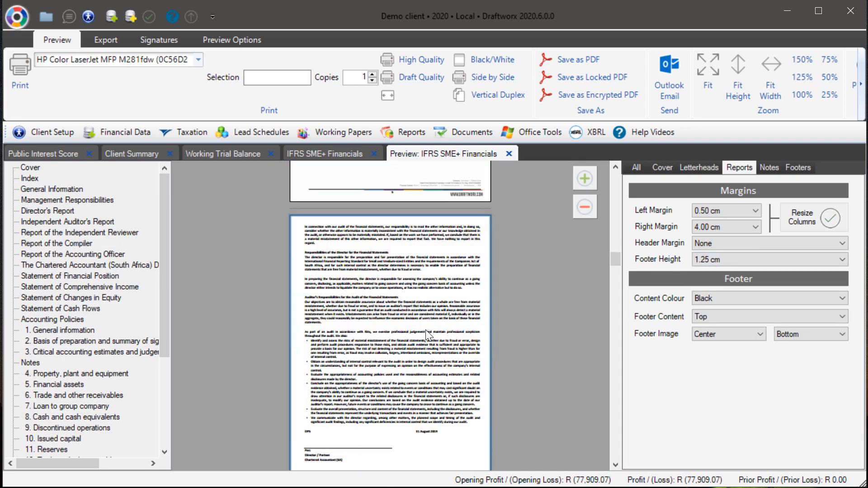
pyautogui.scroll(-3, 425, 330)
pyautogui.scroll(3, 427, 300)
pyautogui.scroll(3, 384, 317)
pyautogui.scroll(3, 385, 316)
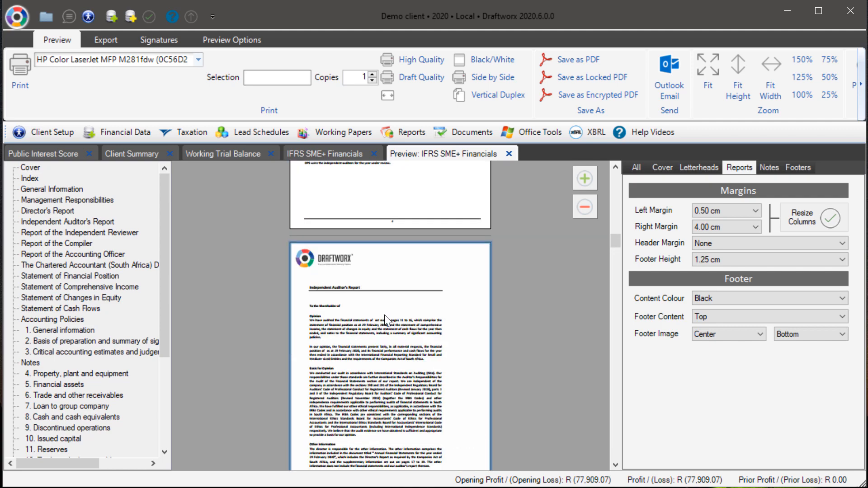
pyautogui.scroll(-3, 385, 315)
pyautogui.scroll(-3, 403, 332)
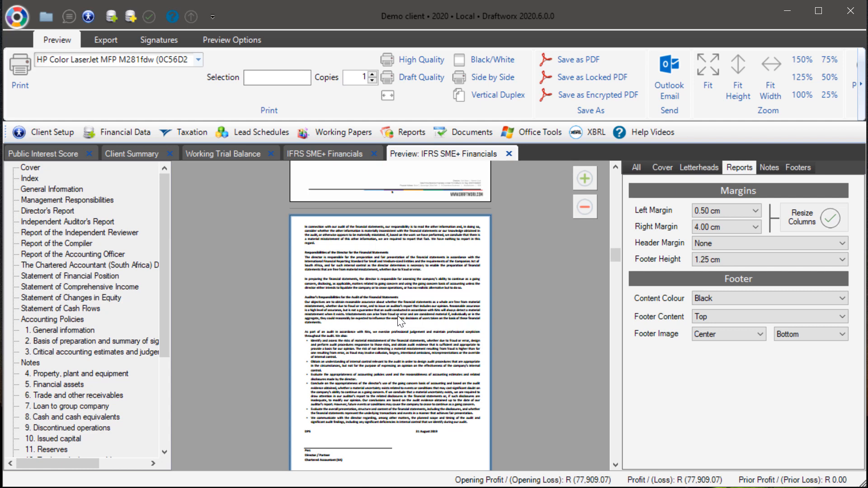
pyautogui.click(768, 168)
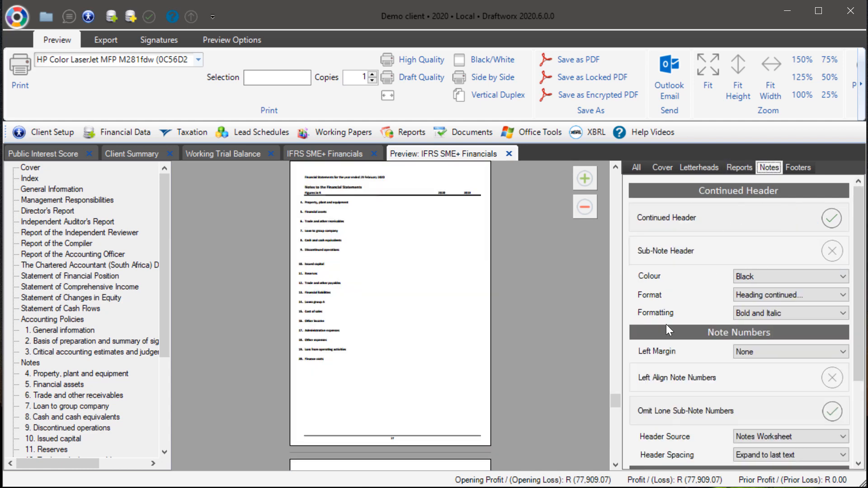
# Step: Open the Notes worksheet of IFRS SME+ Financials and expand the property, plant and equipment balances section
pyautogui.click(303, 149)
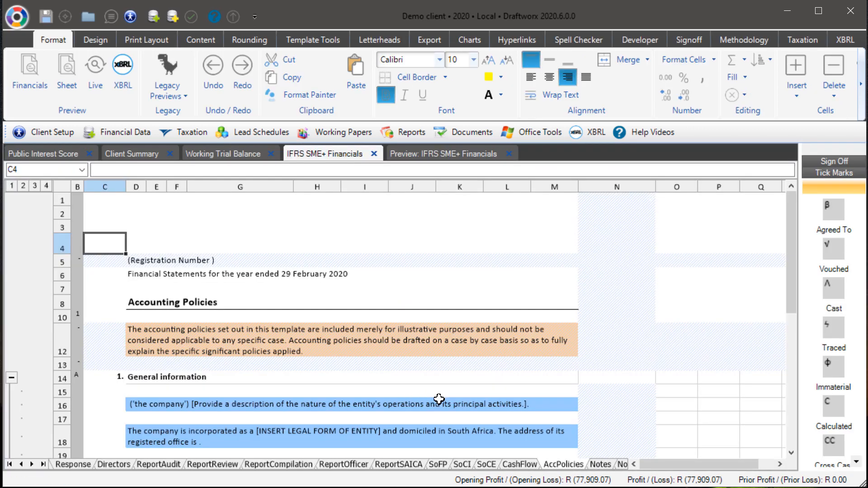
pyautogui.click(438, 465)
pyautogui.click(593, 465)
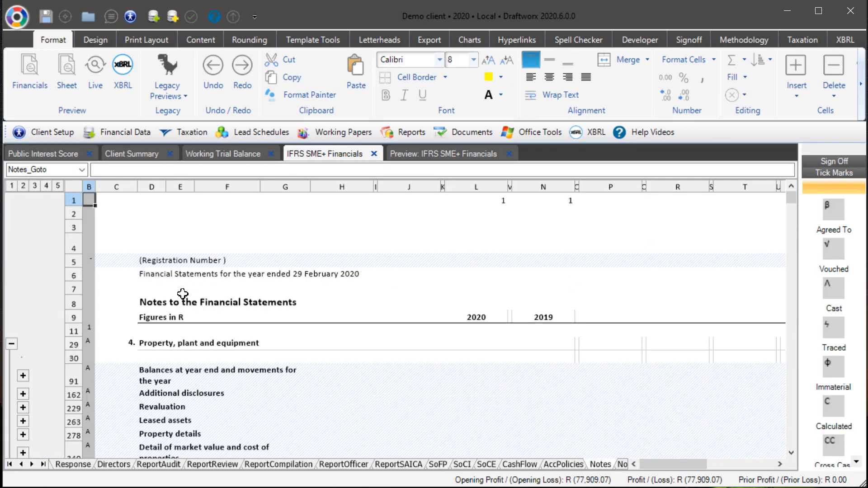
pyautogui.click(22, 376)
pyautogui.scroll(-3, 53, 357)
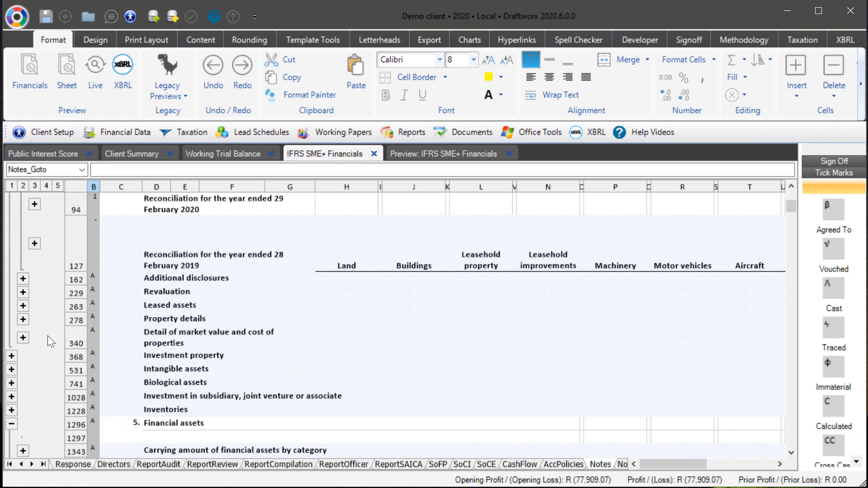
# Step: Enter 345 for leasehold property additions, machinery business-combination acquisitions and leasehold improvements exchange differences in the 2020 reconciliation
pyautogui.scroll(1, 41, 239)
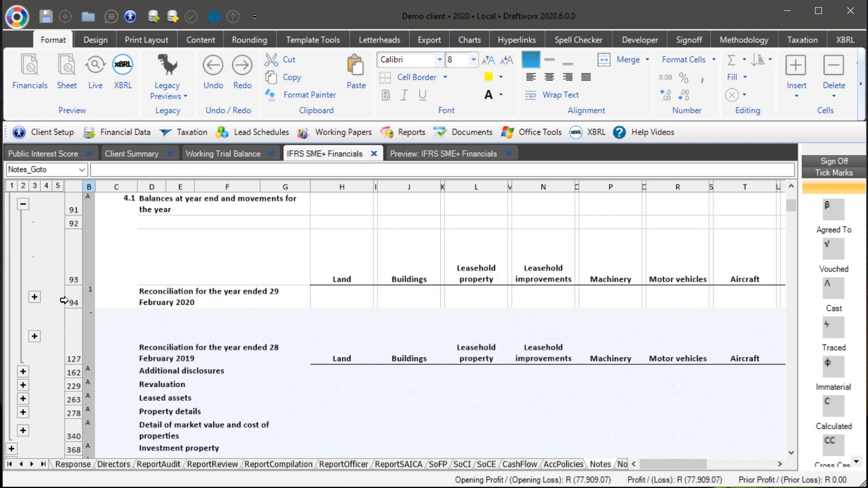
pyautogui.click(35, 297)
pyautogui.click(480, 407)
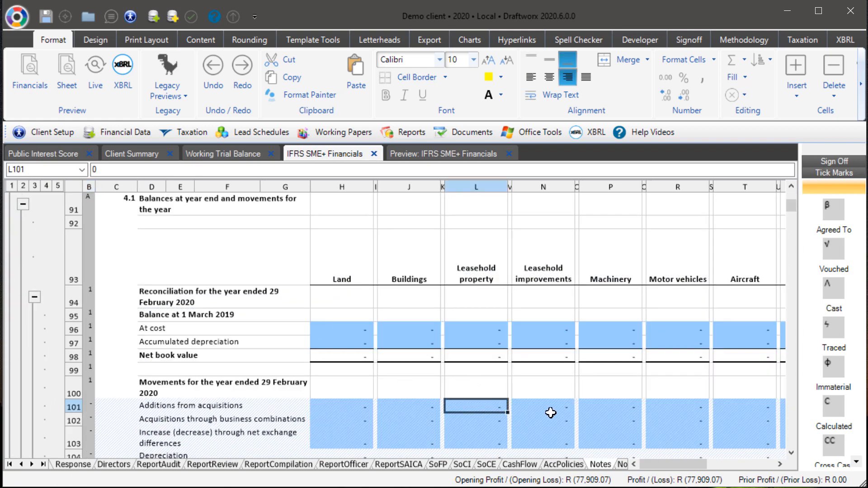
pyautogui.write('345')
pyautogui.click(600, 408)
pyautogui.click(525, 434)
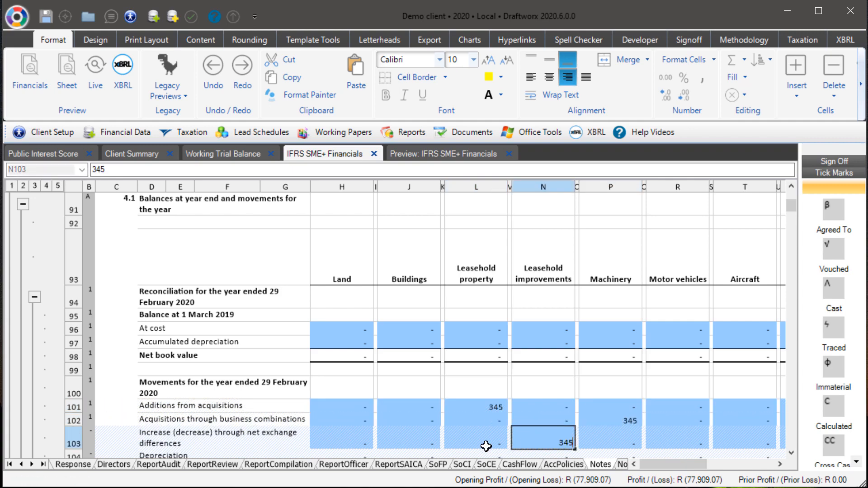
# Step: Expand and review the financial assets, trade receivables and loan to group company sections of the Notes worksheet
pyautogui.scroll(-10, 237, 379)
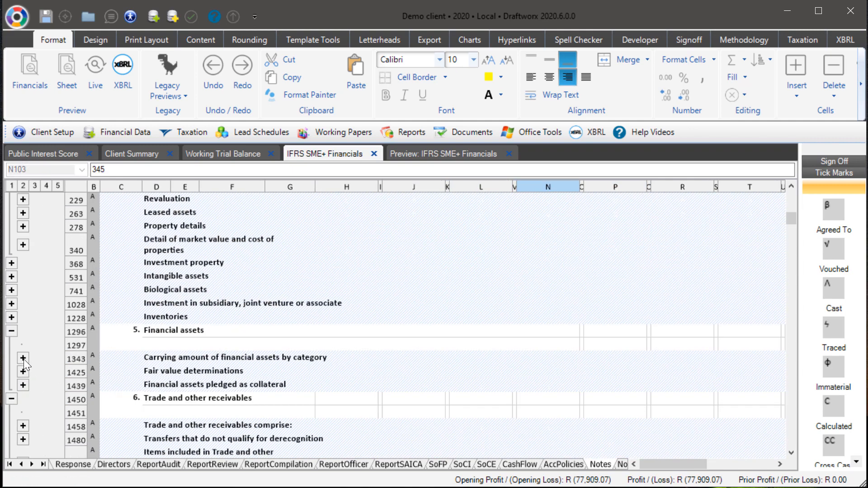
pyautogui.scroll(-1, 25, 361)
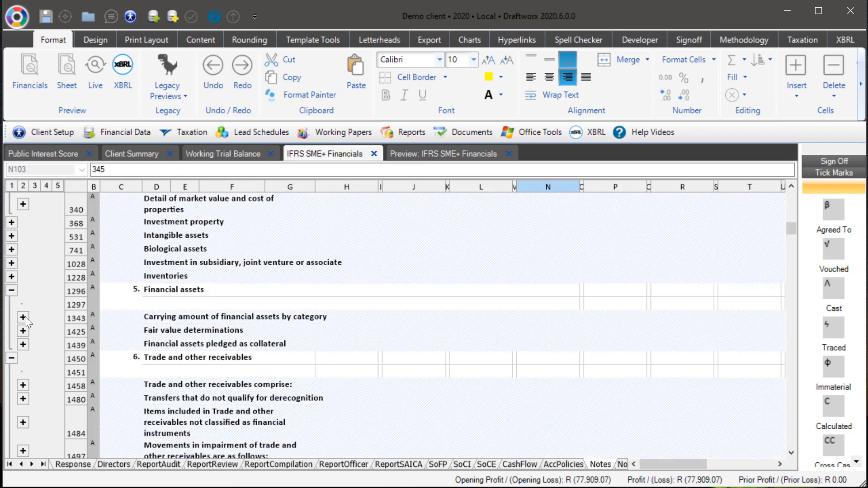
pyautogui.click(23, 398)
pyautogui.click(23, 330)
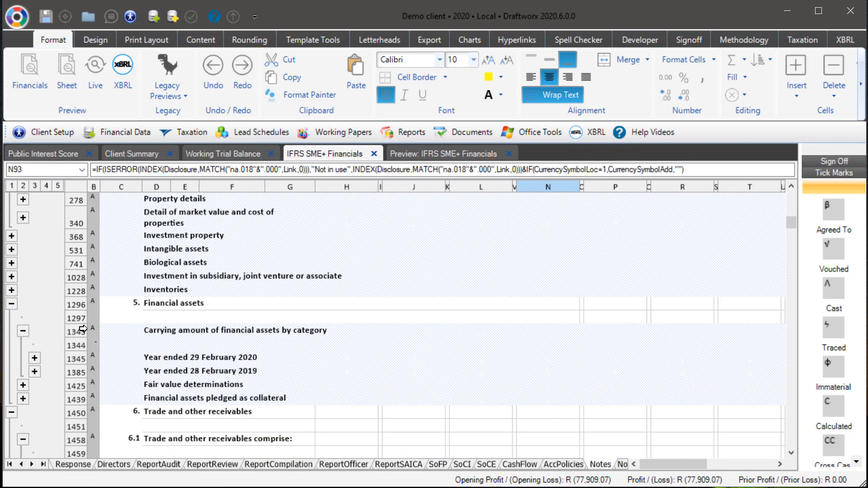
pyautogui.scroll(-2, 27, 330)
pyautogui.click(35, 267)
pyautogui.scroll(-10, 285, 393)
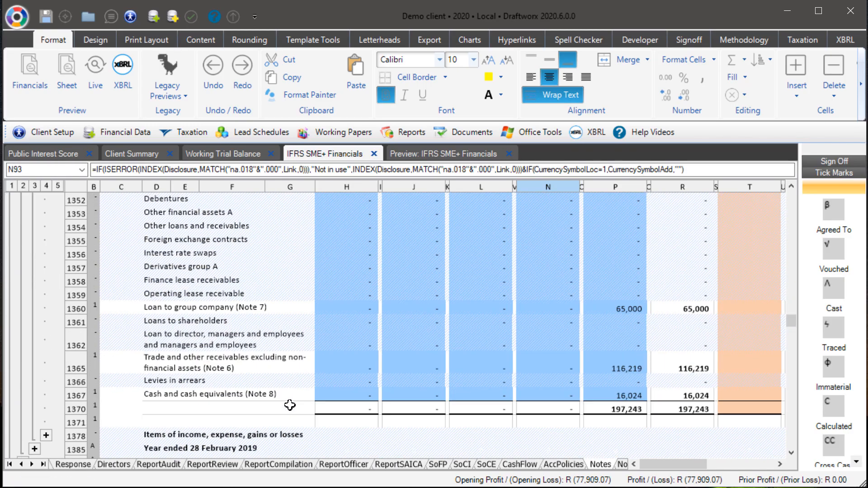
pyautogui.scroll(-4, 278, 376)
pyautogui.scroll(-3, 276, 377)
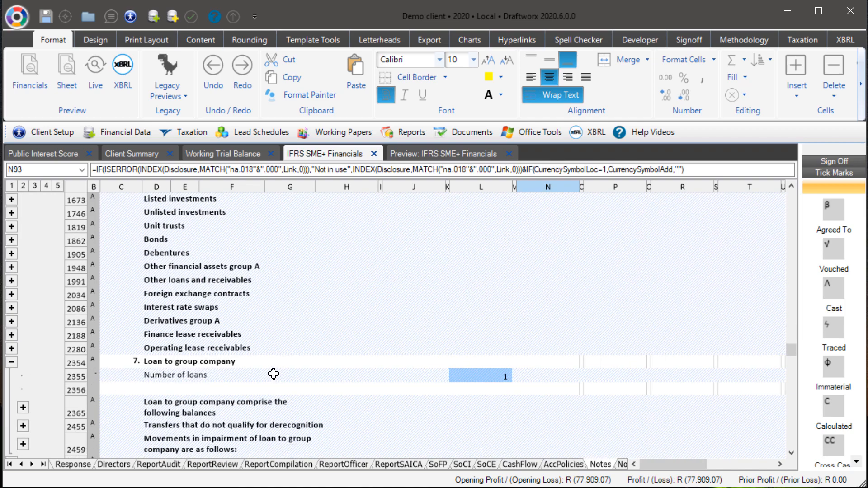
pyautogui.click(24, 391)
pyautogui.scroll(-2, 274, 400)
pyautogui.scroll(-20, 275, 399)
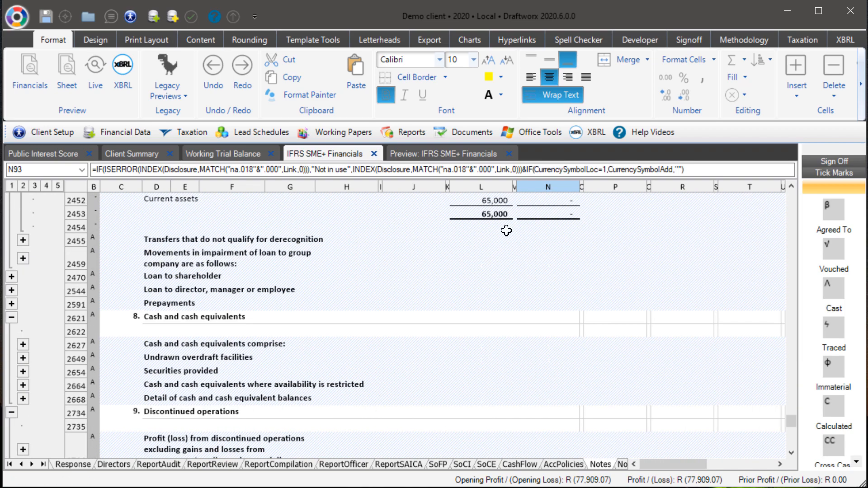
# Step: Open the IFRS SME+ Financials preview and switch the sub-note header option on and back off
pyautogui.click(445, 153)
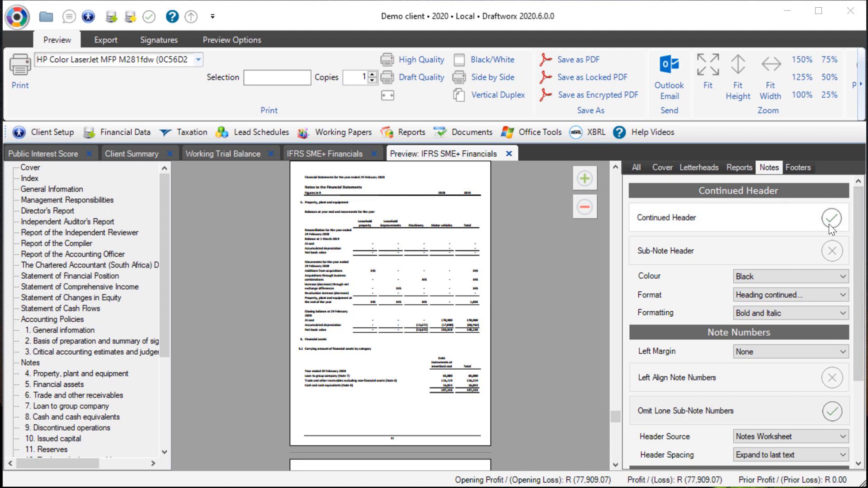
pyautogui.scroll(-3, 384, 423)
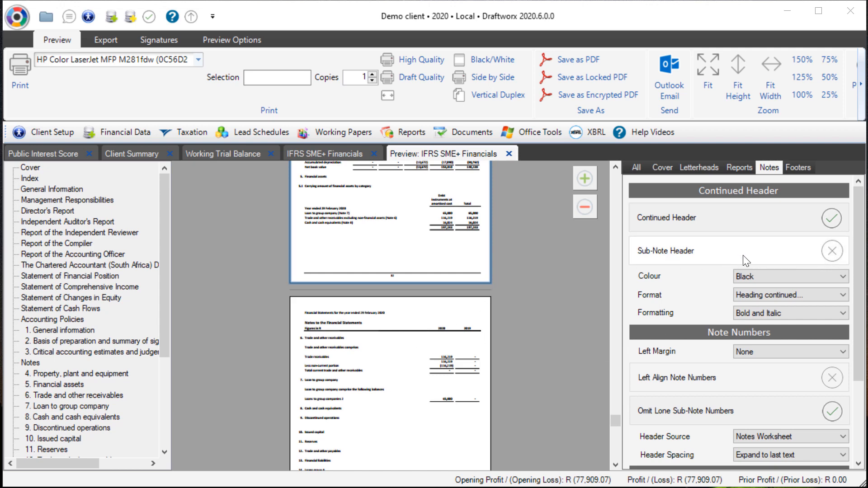
pyautogui.click(830, 252)
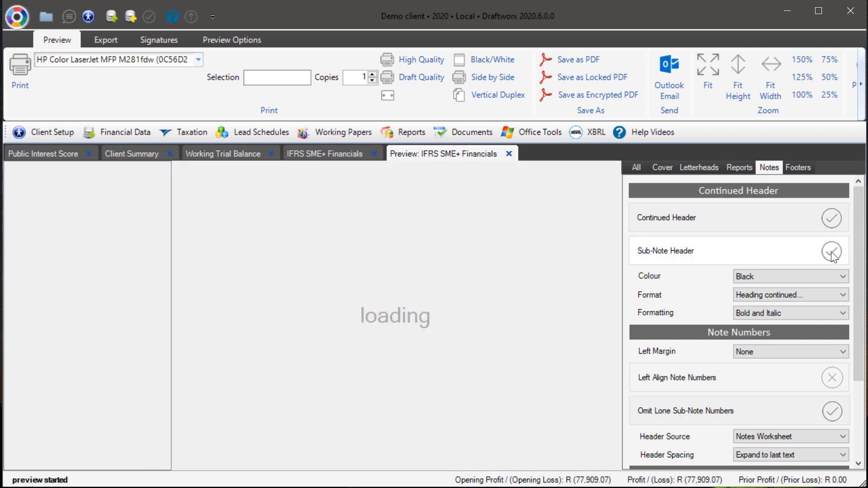
pyautogui.click(832, 251)
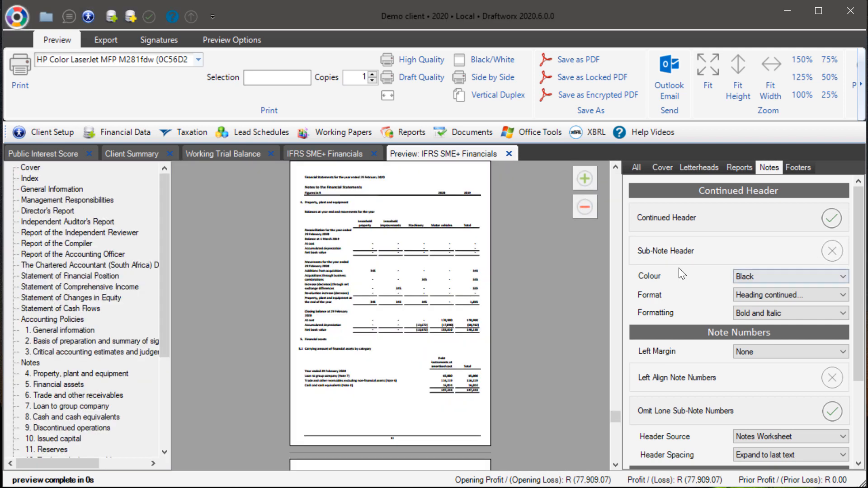
# Step: Examine the continued header colour, format and formatting choices and the note number left margin options
pyautogui.click(775, 278)
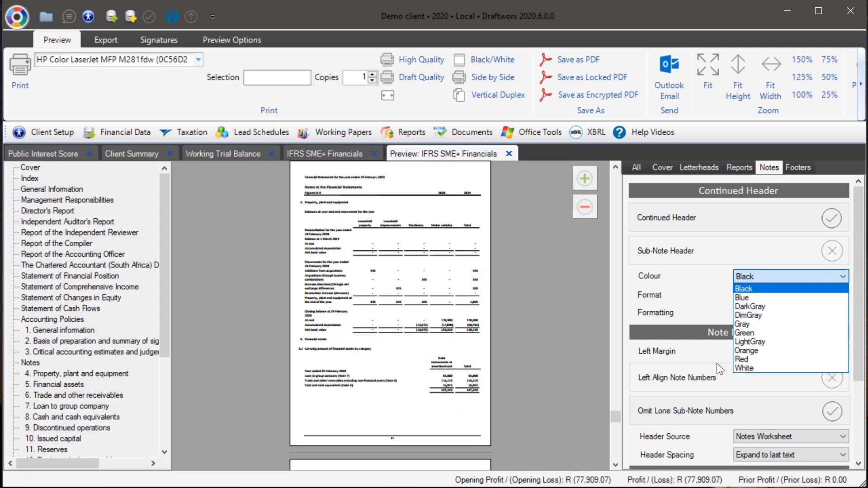
pyautogui.click(702, 246)
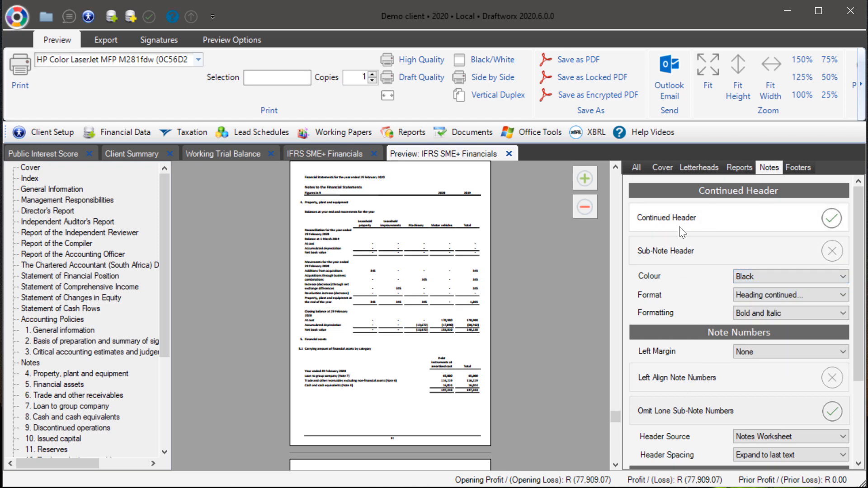
pyautogui.click(756, 294)
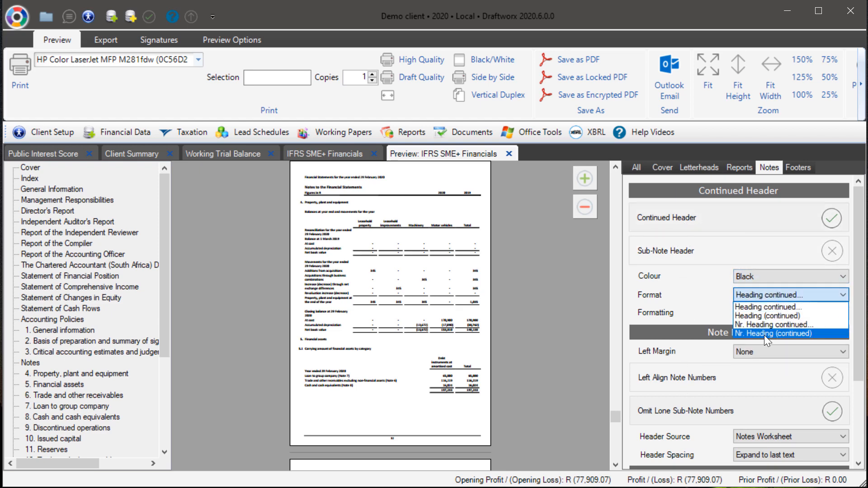
pyautogui.click(695, 289)
pyautogui.click(755, 317)
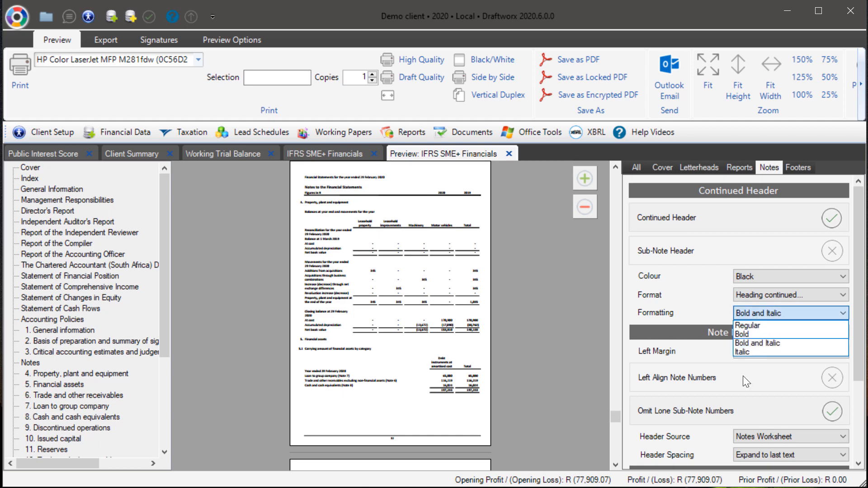
pyautogui.click(692, 296)
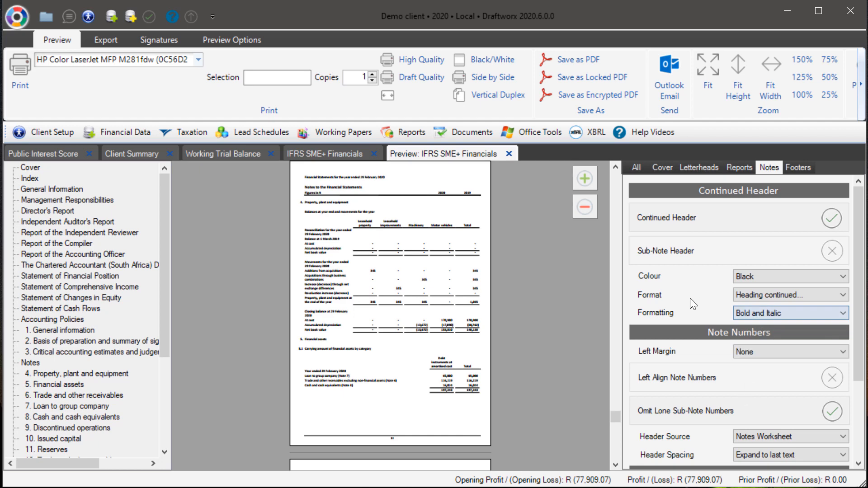
pyautogui.click(760, 349)
pyautogui.click(690, 343)
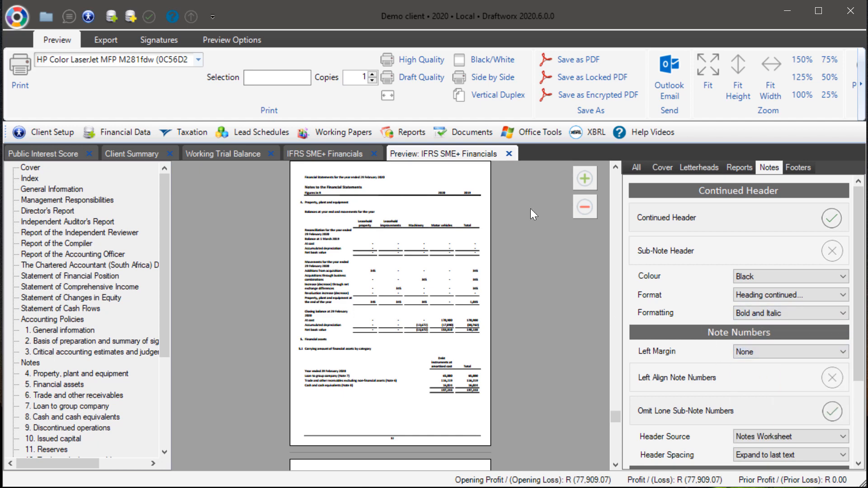
# Step: Set the note numbers left margin to 0.50 cm
pyautogui.click(577, 184)
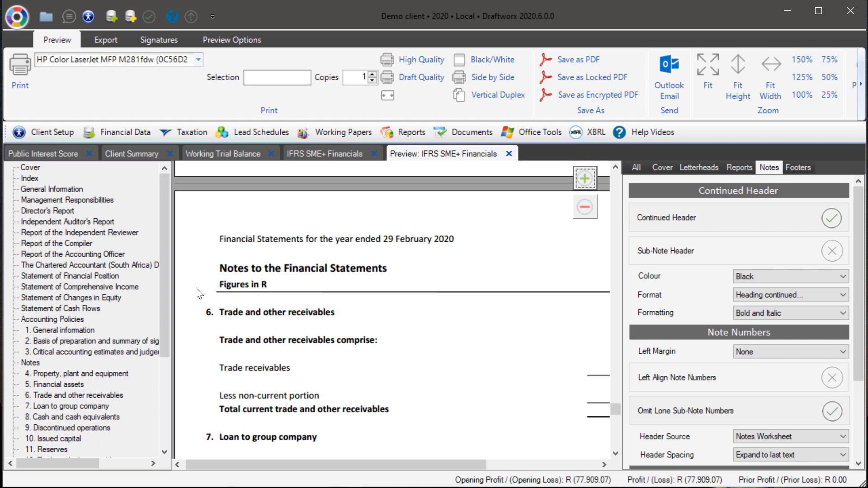
pyautogui.click(761, 351)
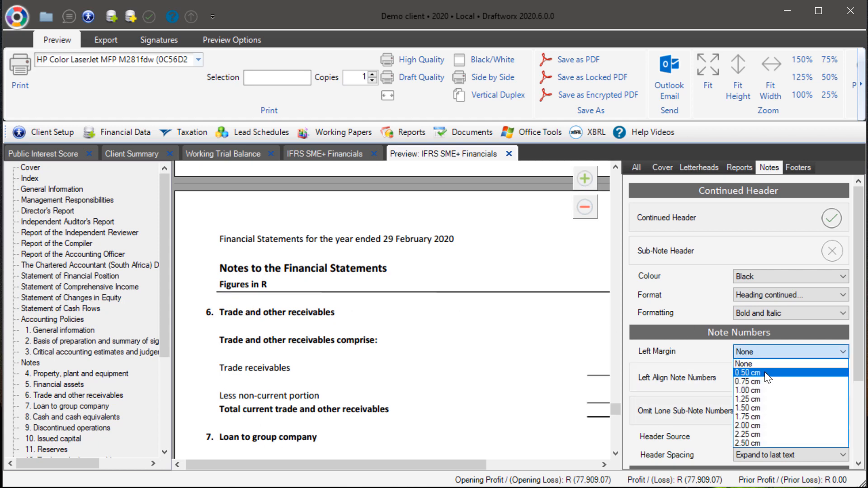
pyautogui.click(768, 371)
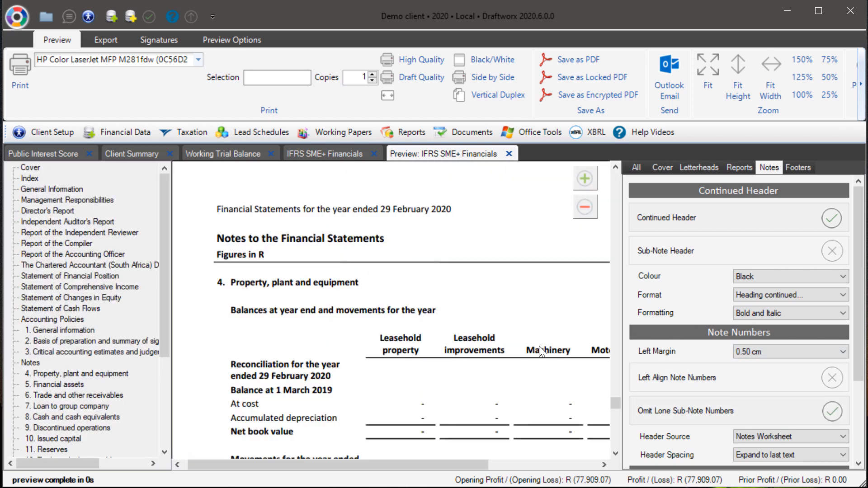
# Step: Turn on left alignment of note numbers
pyautogui.scroll(-3, 418, 316)
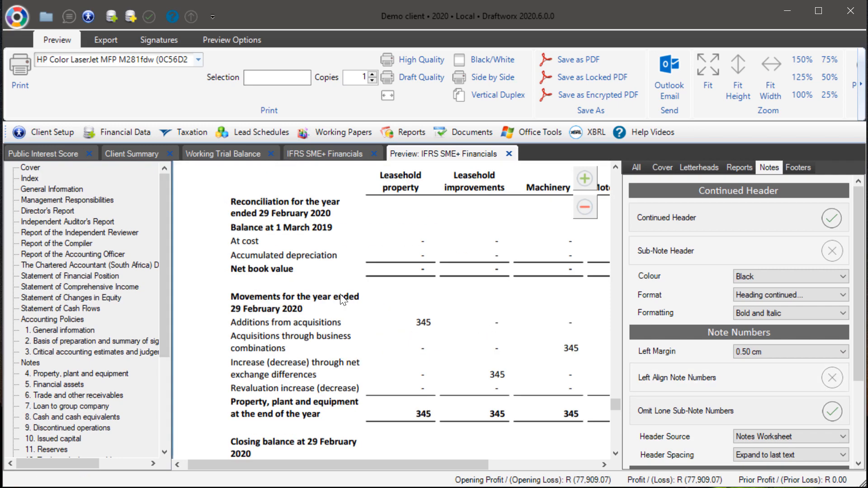
pyautogui.scroll(3, 343, 298)
pyautogui.scroll(2, 339, 290)
pyautogui.scroll(-3, 339, 289)
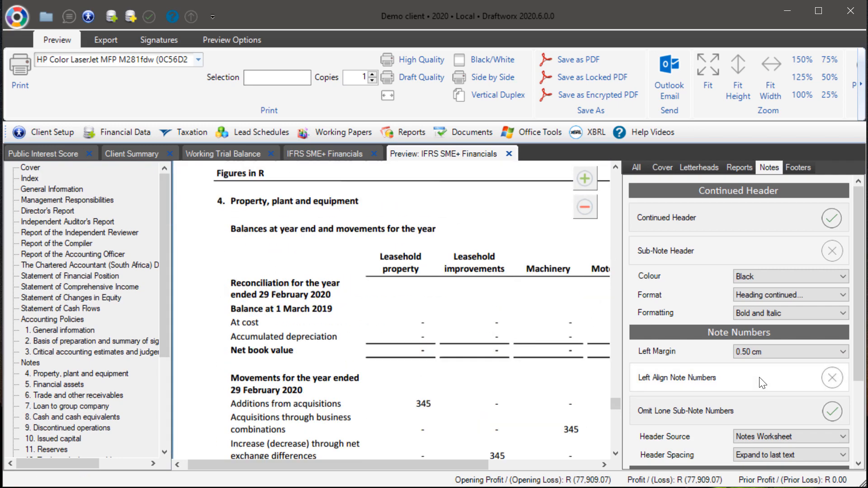
pyautogui.click(830, 378)
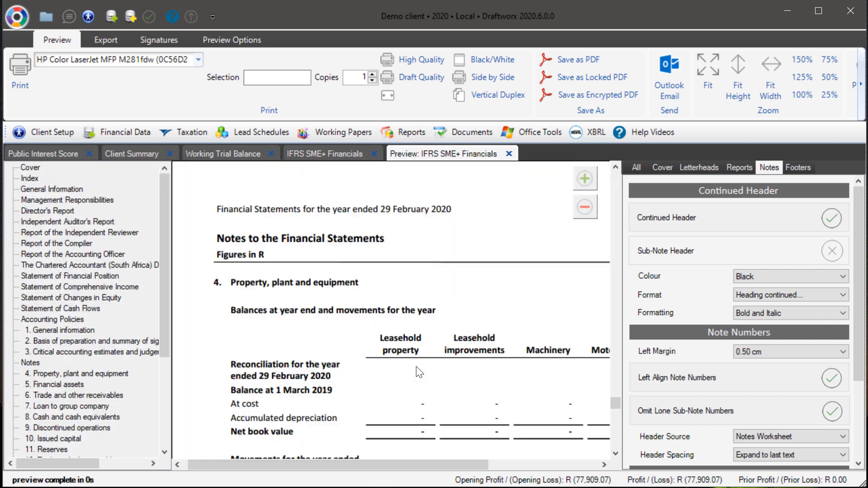
# Step: Zoom and scroll through the property, plant and equipment note preview to check the note number layout
pyautogui.scroll(-3, 449, 226)
pyautogui.click(584, 207)
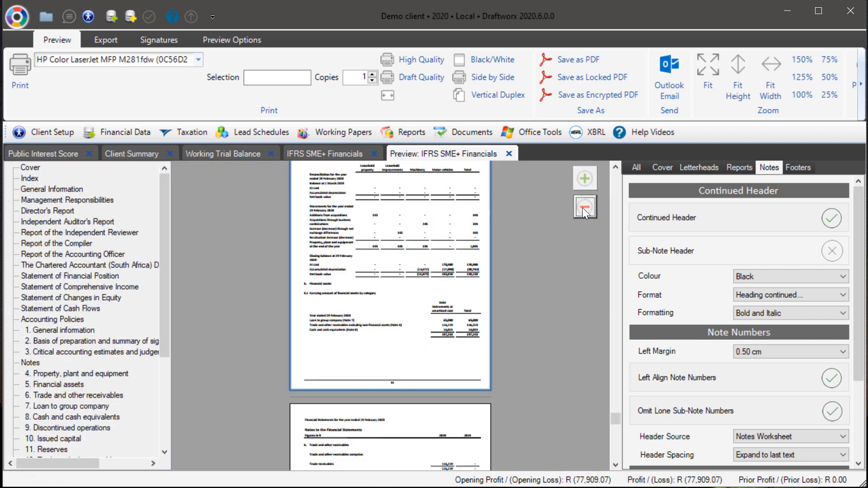
pyautogui.click(585, 180)
pyautogui.scroll(-10, 398, 229)
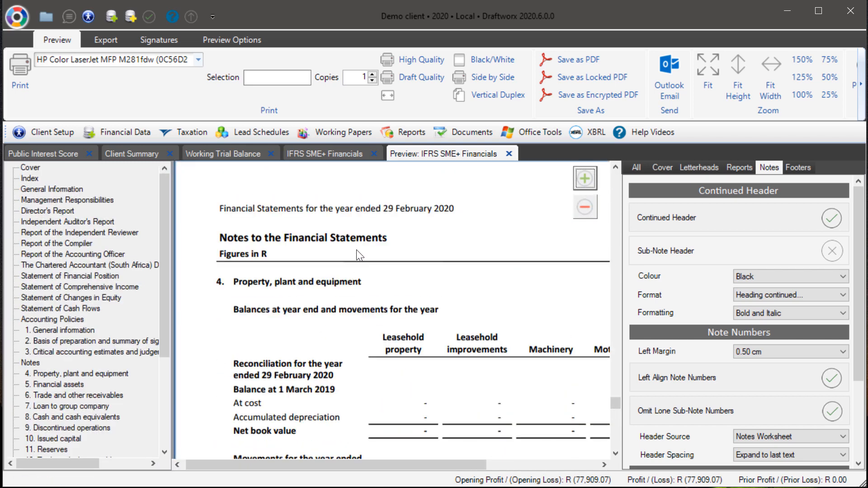
pyautogui.scroll(3, 358, 252)
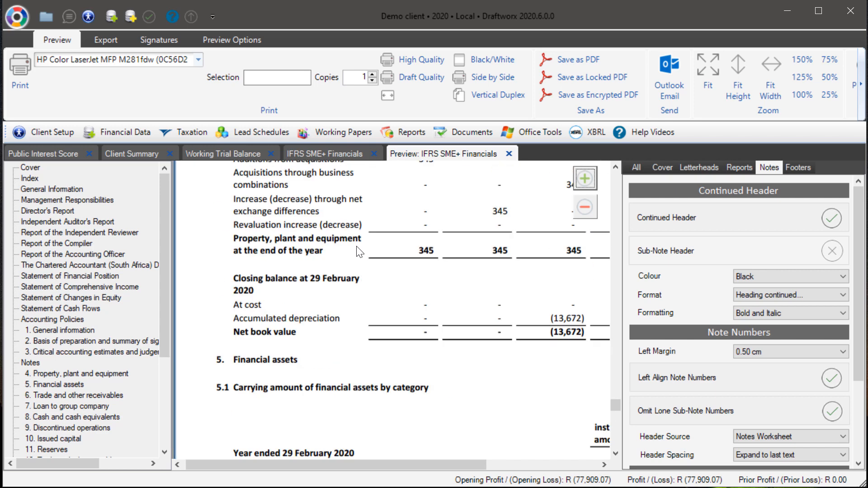
pyautogui.scroll(5, 362, 251)
pyautogui.scroll(-3, 731, 335)
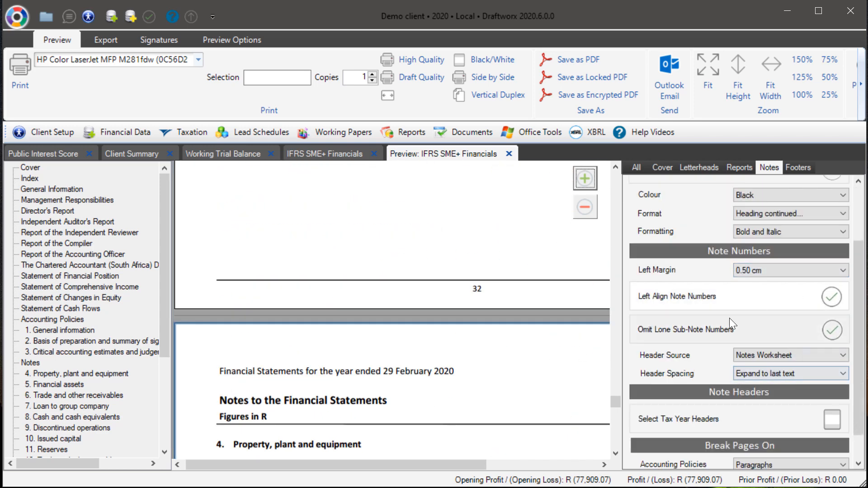
pyautogui.scroll(2, 607, 373)
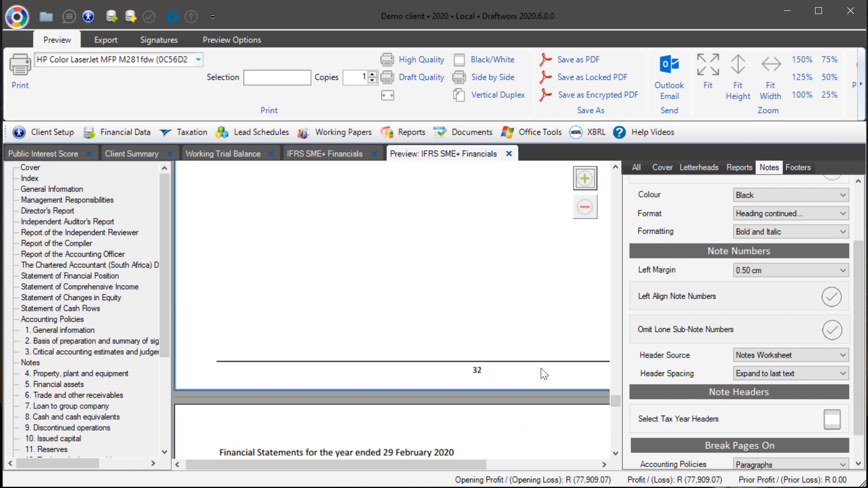
pyautogui.click(584, 206)
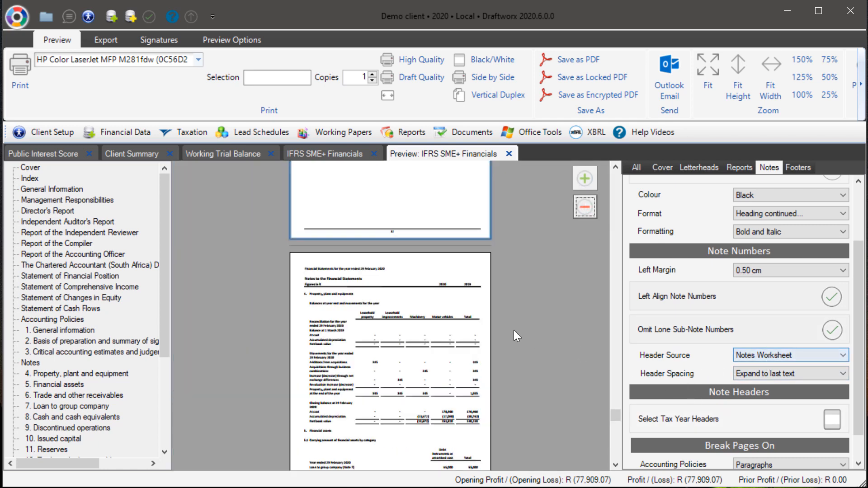
pyautogui.scroll(-4, 484, 321)
pyautogui.scroll(2, 722, 364)
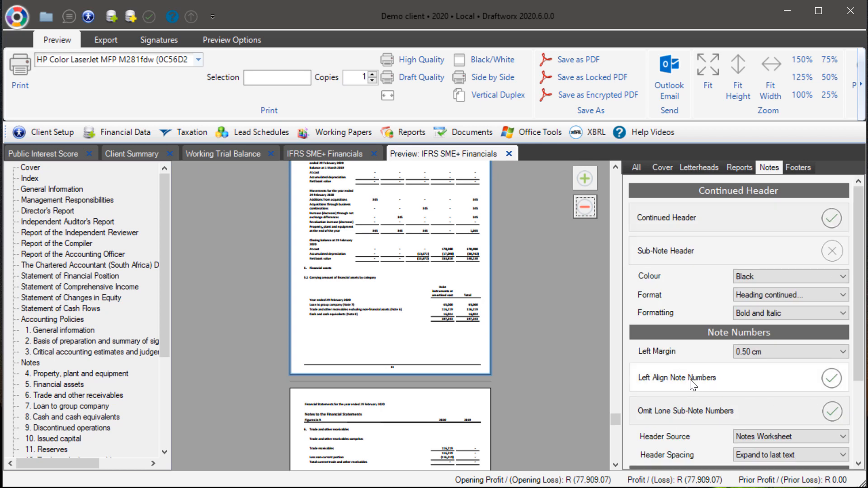
pyautogui.scroll(-3, 825, 365)
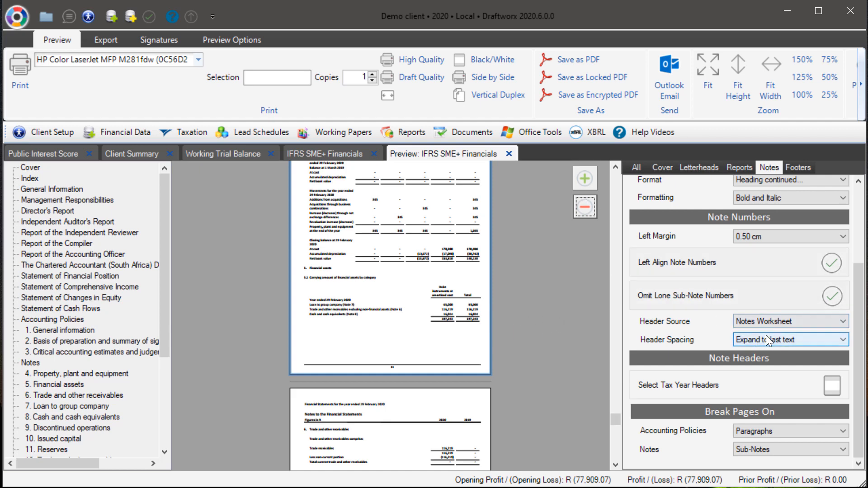
pyautogui.click(581, 207)
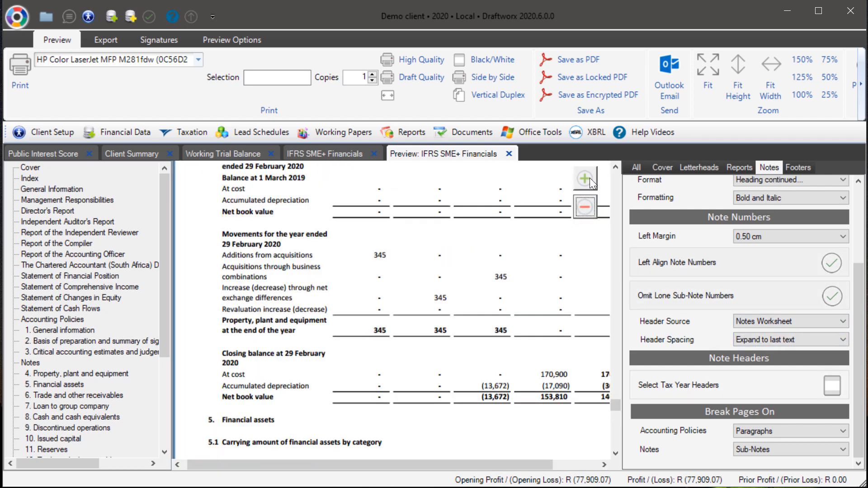
pyautogui.click(560, 466)
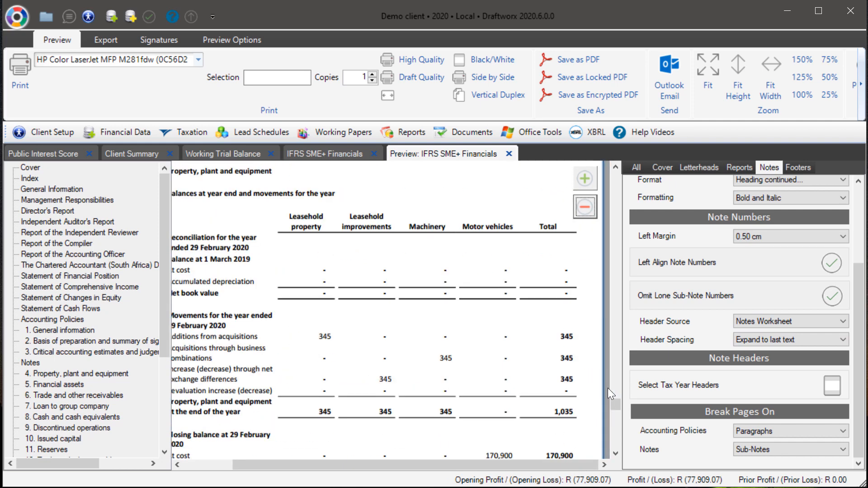
# Step: Open the tax year page headers selection for the Notes worksheet pages and confirm the selection
pyautogui.click(585, 208)
pyautogui.click(582, 208)
pyautogui.click(582, 210)
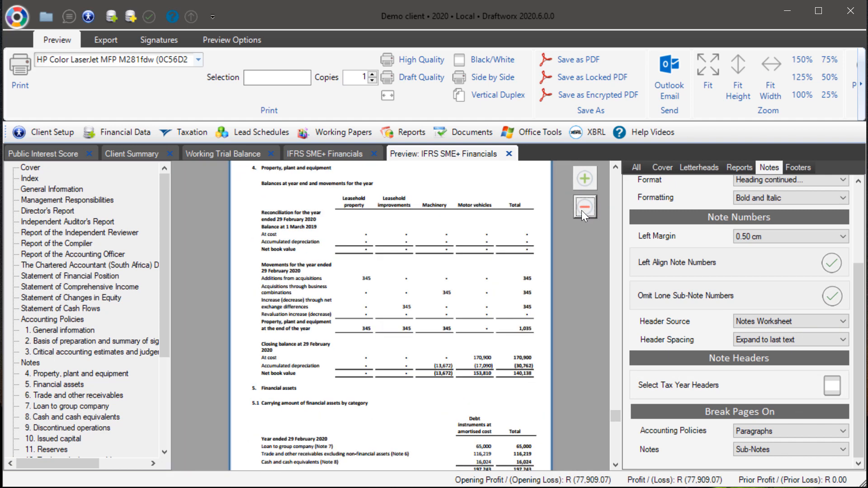
pyautogui.scroll(3, 501, 244)
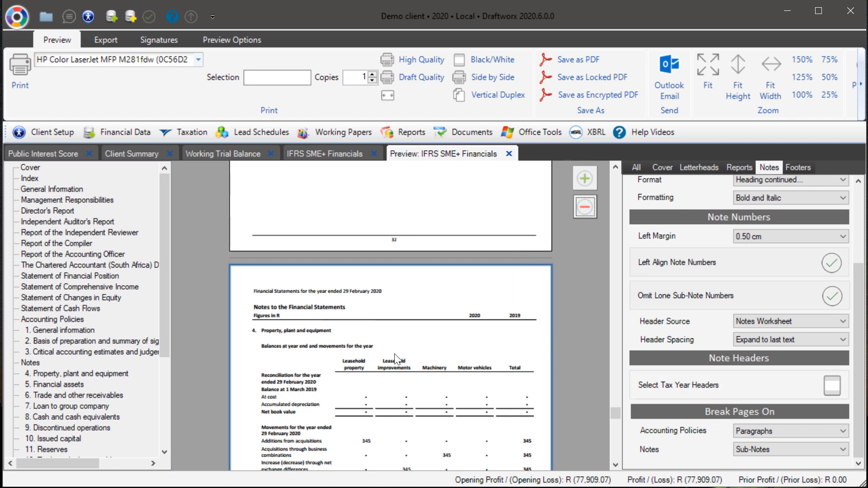
pyautogui.scroll(-2, 397, 359)
pyautogui.scroll(1, 406, 217)
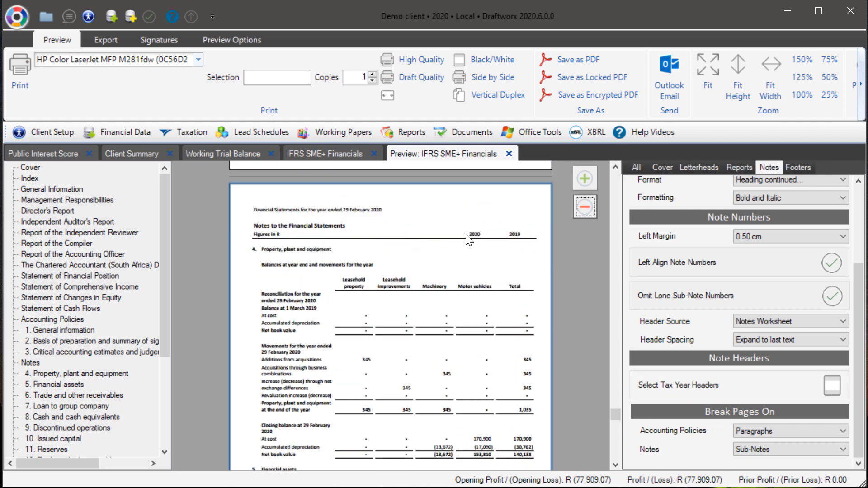
pyautogui.click(831, 385)
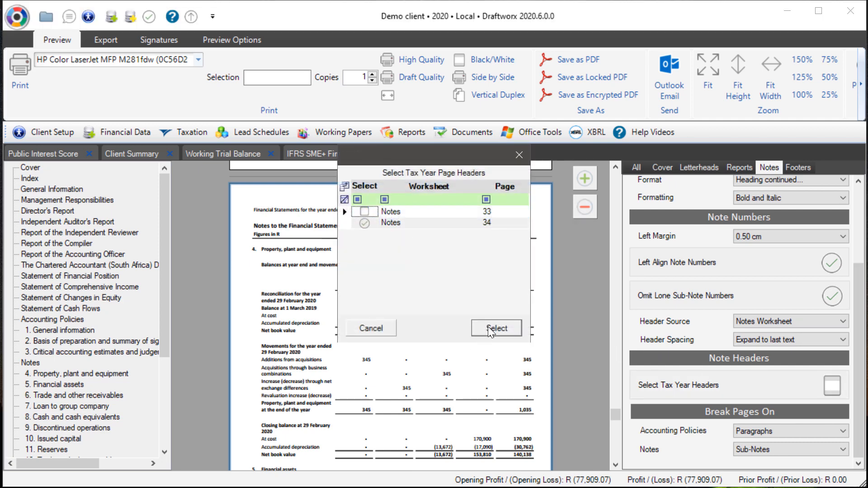
pyautogui.click(490, 326)
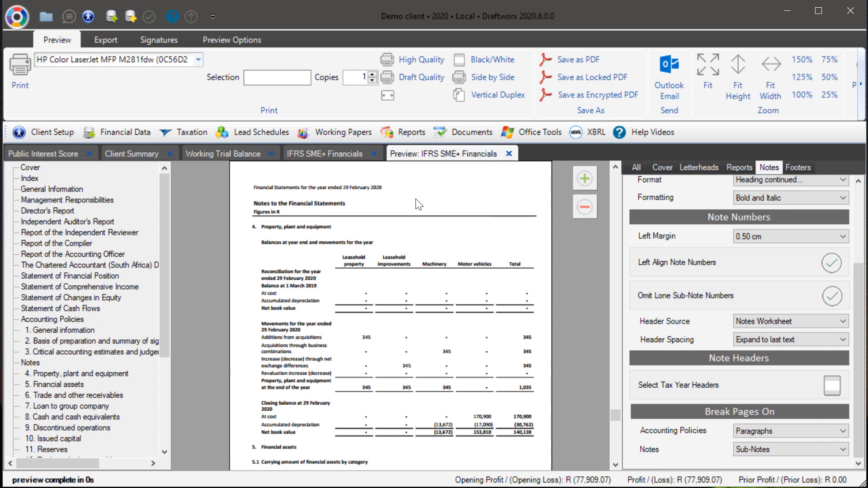
# Step: Set the page break option for notes to Sub-Notes
pyautogui.scroll(-10, 494, 325)
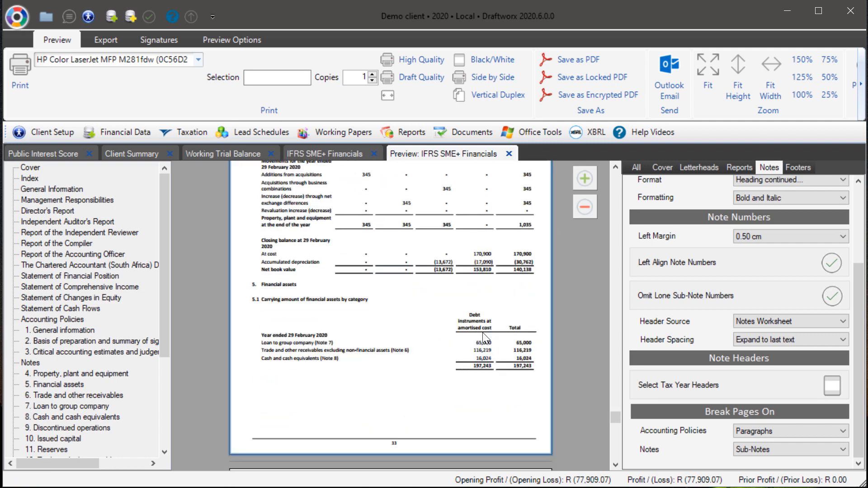
pyautogui.scroll(8, 499, 295)
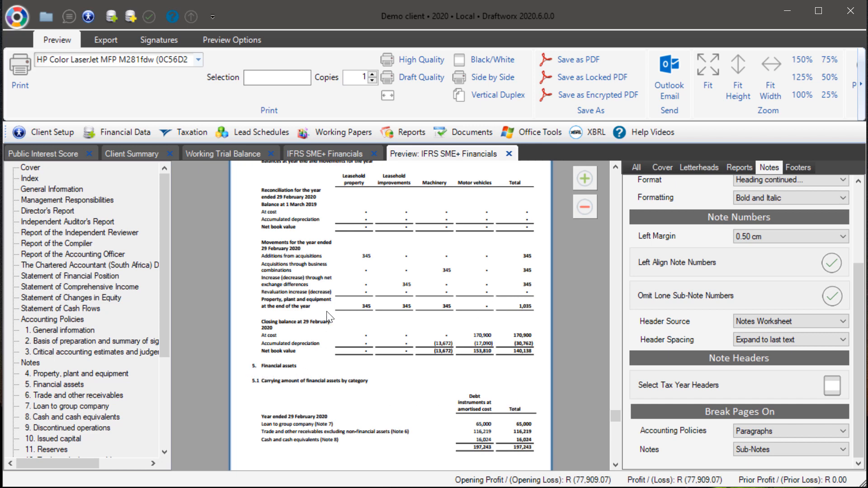
pyautogui.scroll(3, 330, 316)
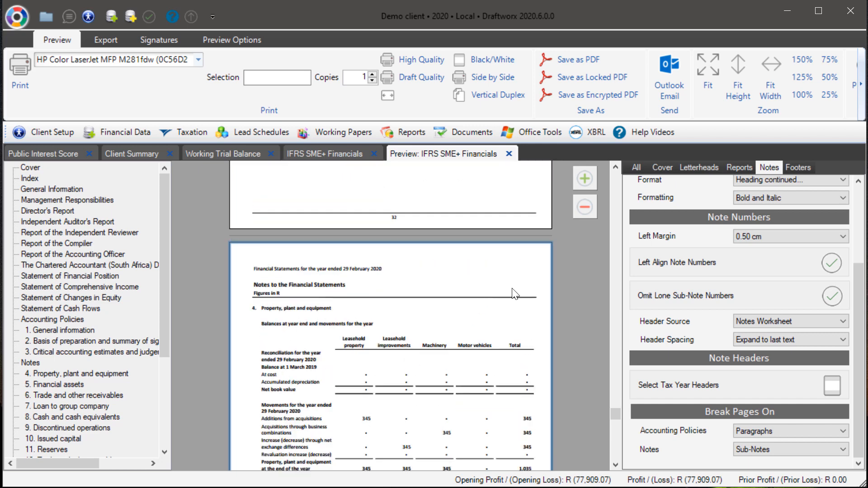
pyautogui.scroll(-3, 500, 306)
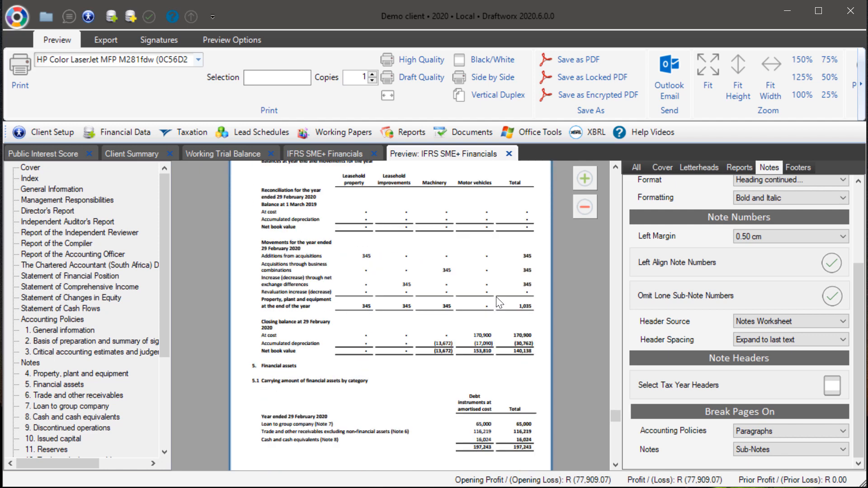
pyautogui.scroll(-3, 537, 379)
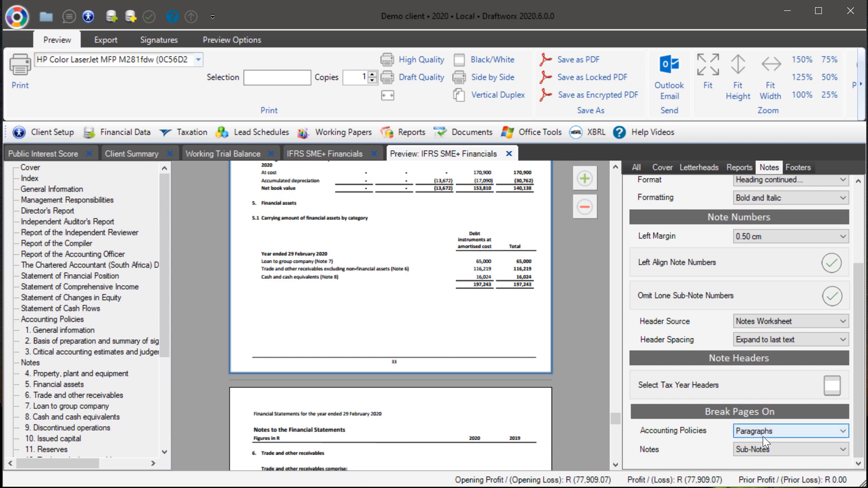
pyautogui.click(744, 452)
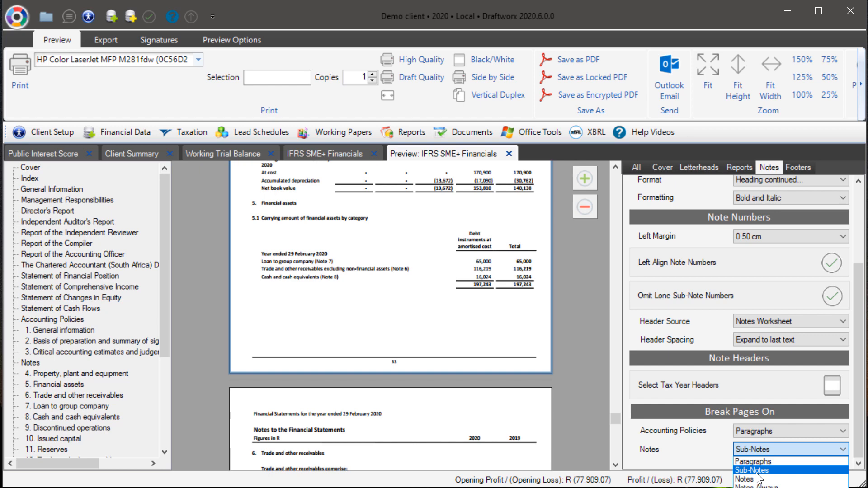
pyautogui.click(756, 472)
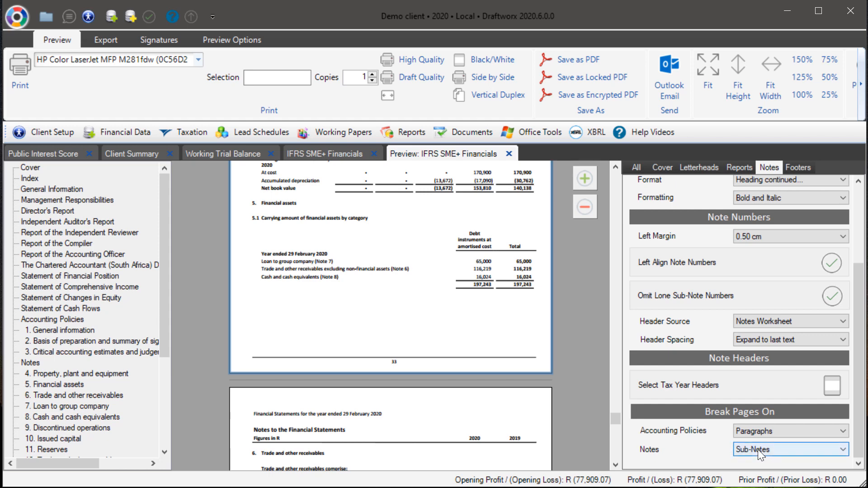
# Step: Examine the Notes worksheet of the IFRS SME+ Financials and its print layout page break tools
pyautogui.click(306, 153)
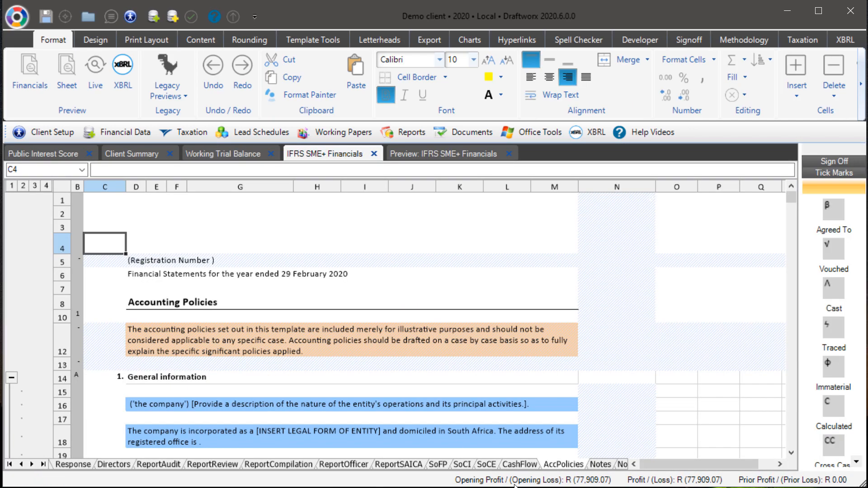
pyautogui.click(601, 464)
pyautogui.scroll(-4, 271, 357)
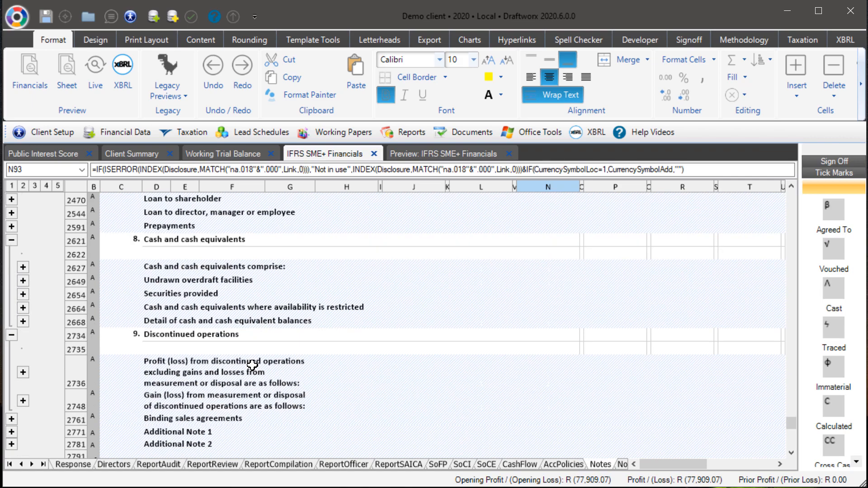
pyautogui.scroll(15, 251, 362)
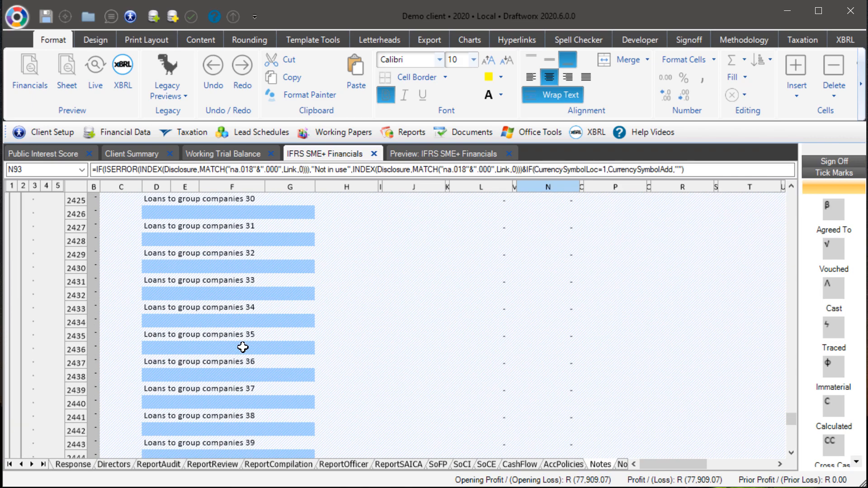
pyautogui.click(147, 40)
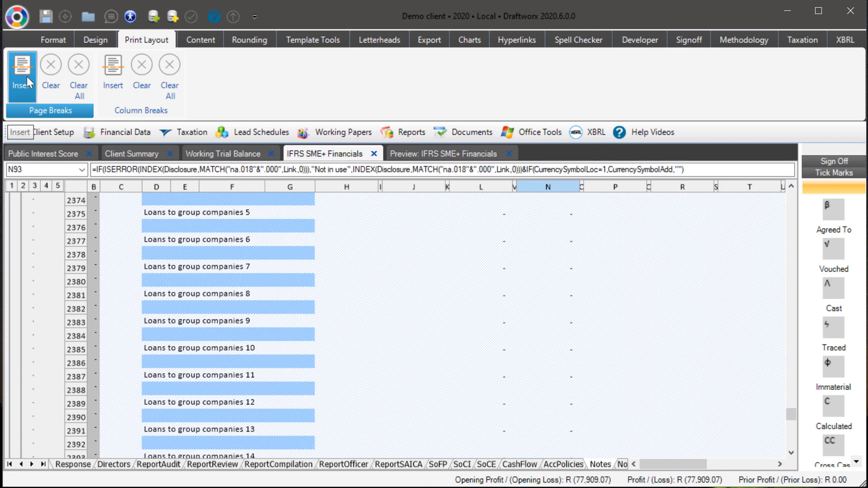
# Step: Examine the preview's footer font, page number, footer line and per-worksheet custom footer settings
pyautogui.click(422, 156)
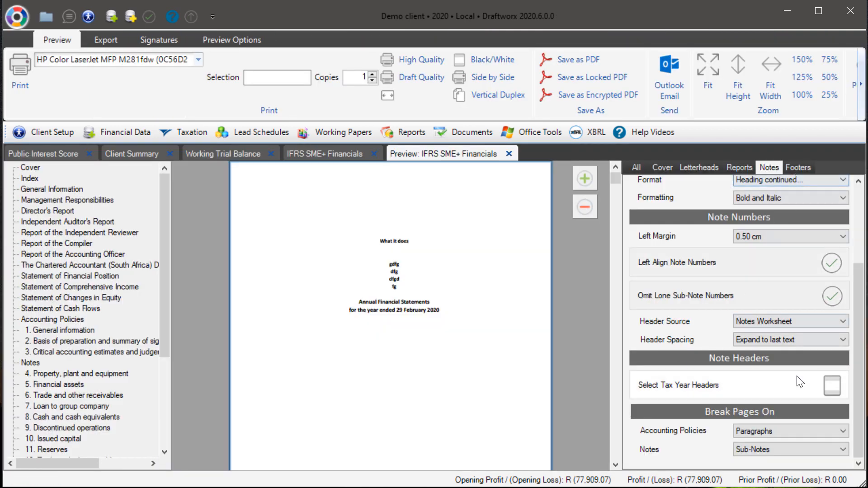
pyautogui.click(792, 167)
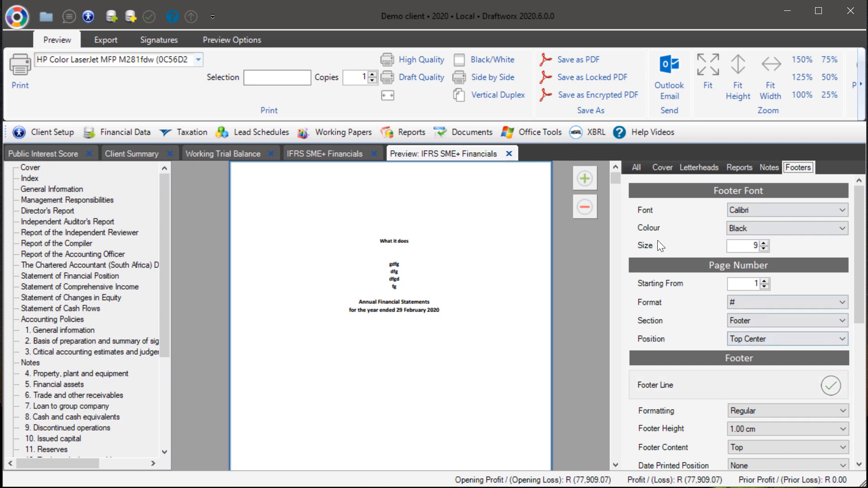
pyautogui.scroll(-15, 462, 364)
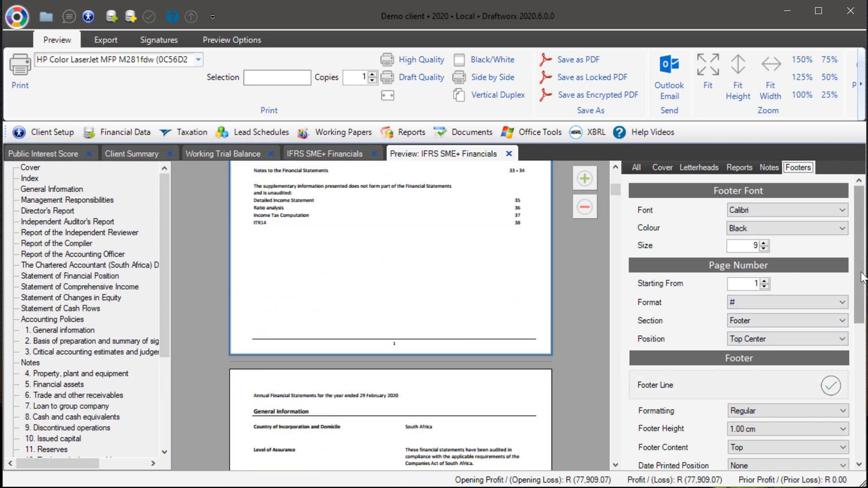
pyautogui.scroll(-3, 705, 213)
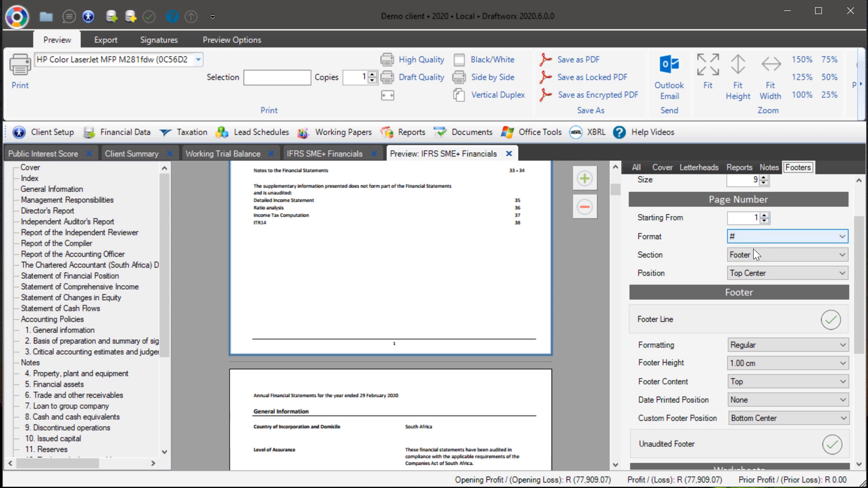
pyautogui.moveTo(855, 293); pyautogui.dragTo(855, 396)
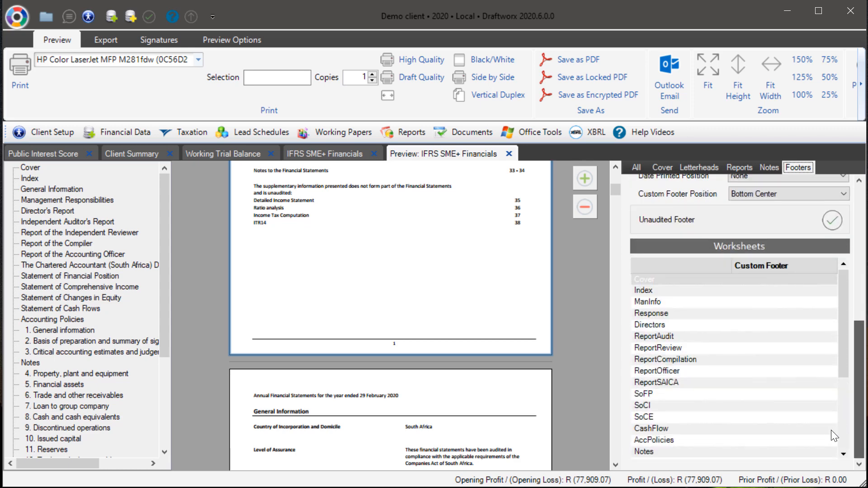
pyautogui.moveTo(859, 343); pyautogui.dragTo(860, 323)
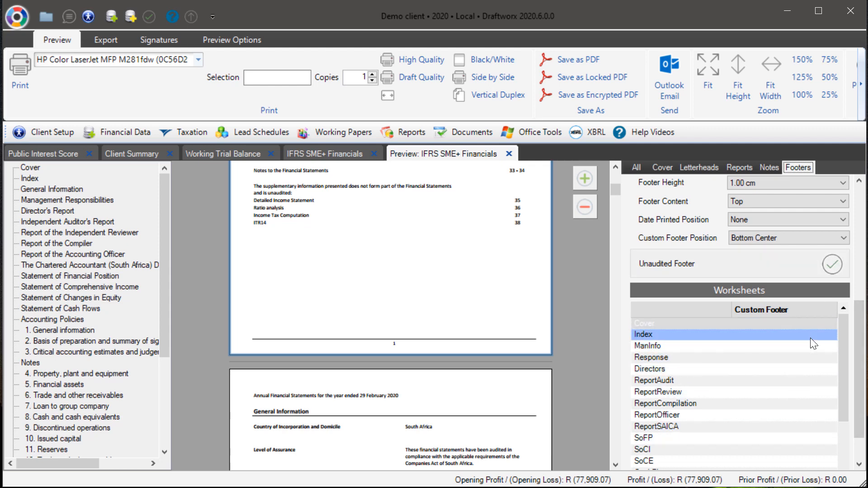
pyautogui.moveTo(861, 334); pyautogui.dragTo(857, 398)
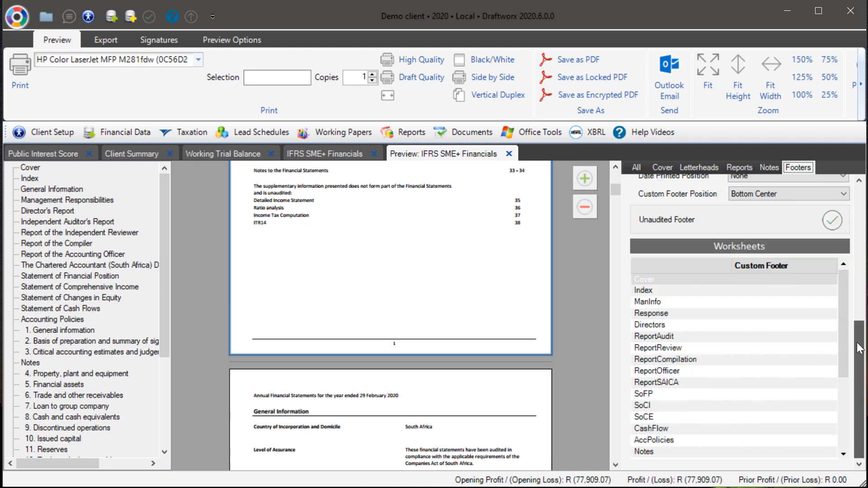
pyautogui.scroll(4, 742, 316)
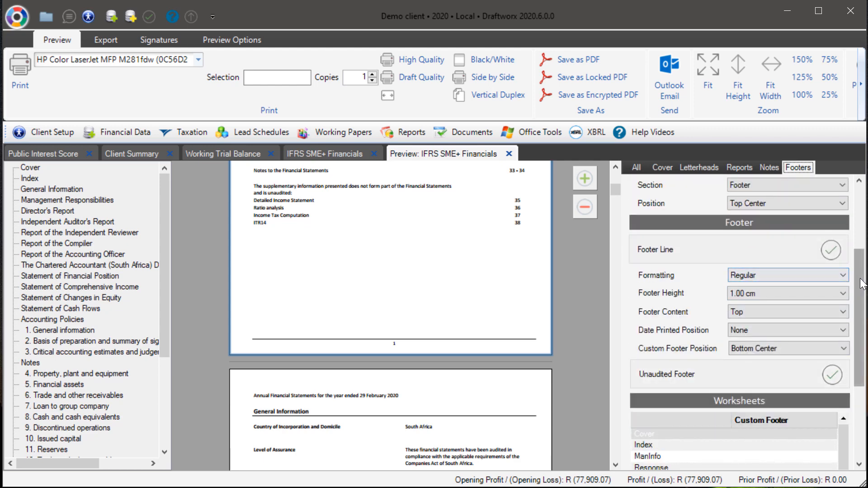
pyautogui.moveTo(858, 283); pyautogui.dragTo(844, 201)
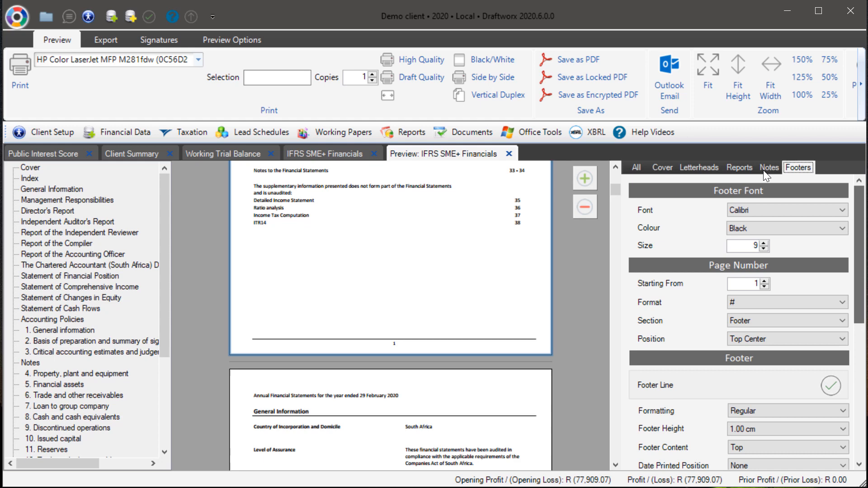
pyautogui.click(636, 168)
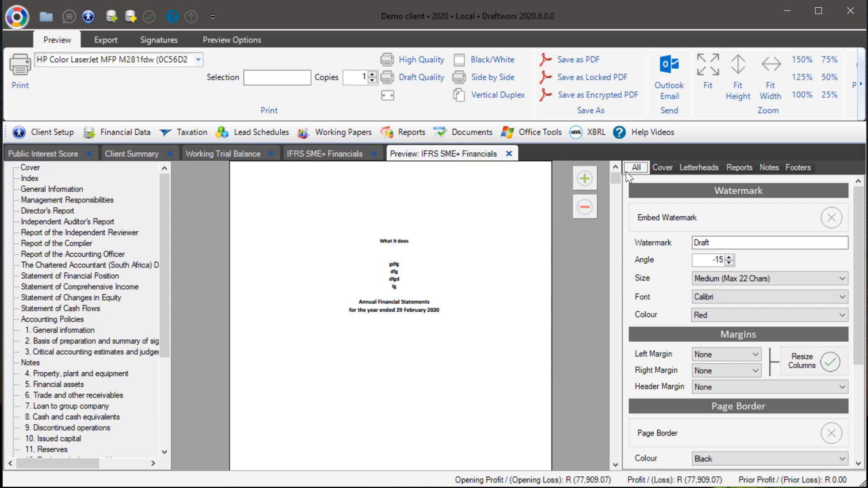
# Step: Float the Working Trial Balance tab as a separate movable window and dock it back
pyautogui.click(217, 153)
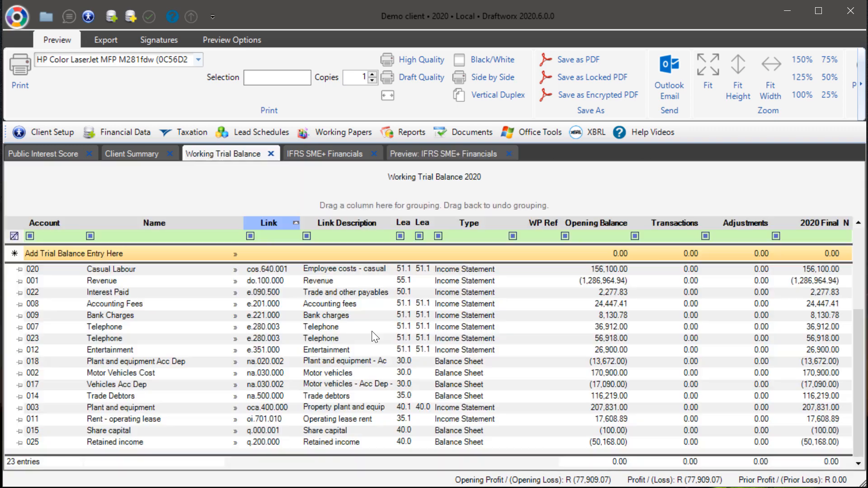
pyautogui.rightClick(224, 154)
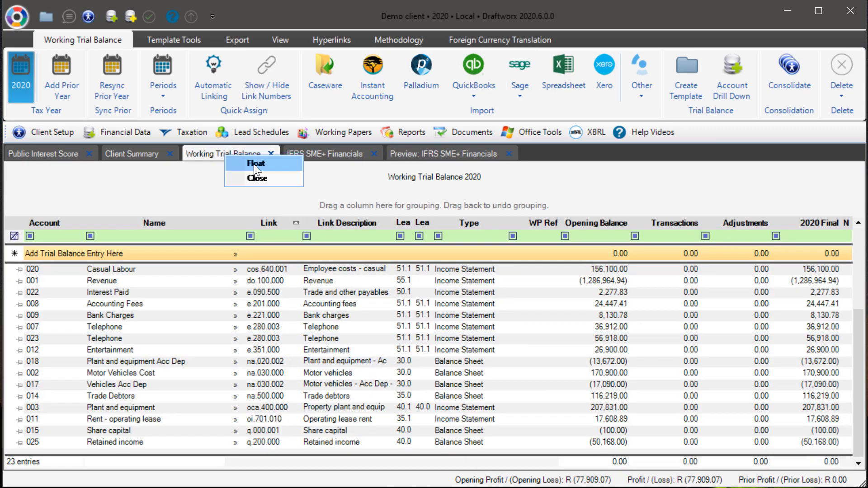
pyautogui.click(259, 169)
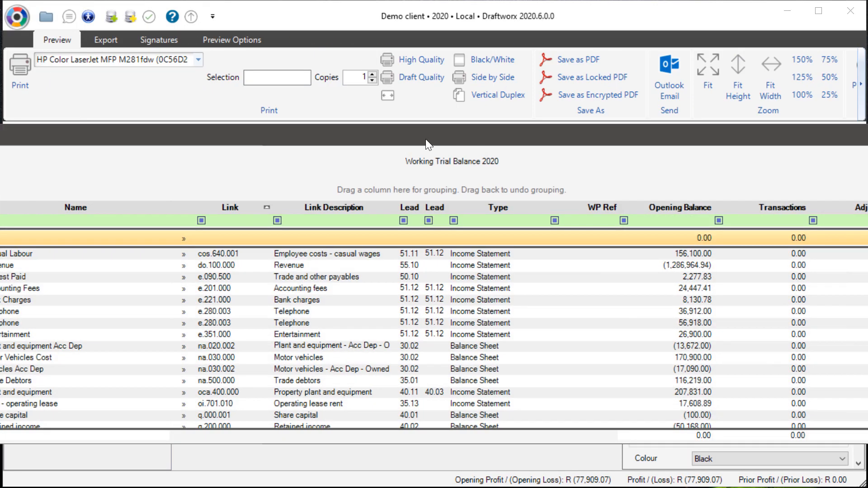
pyautogui.moveTo(425, 139); pyautogui.dragTo(639, 134)
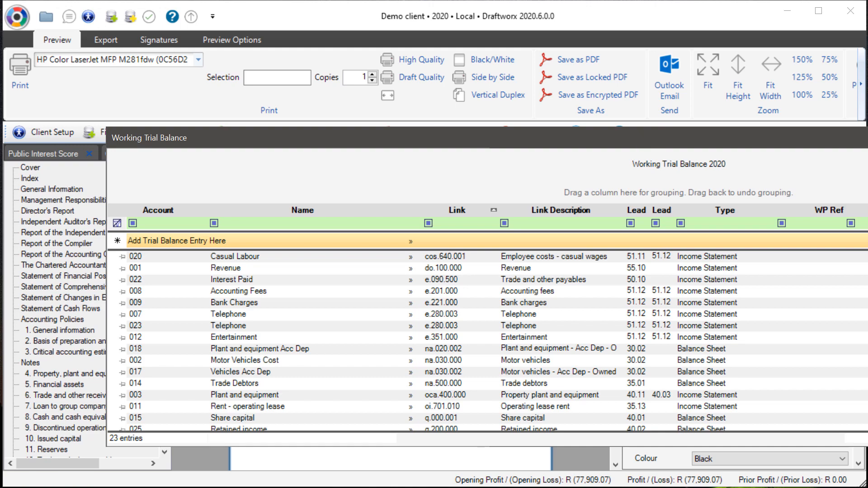
pyautogui.moveTo(867, 289); pyautogui.dragTo(630, 290)
pyautogui.moveTo(422, 140); pyautogui.dragTo(456, 162)
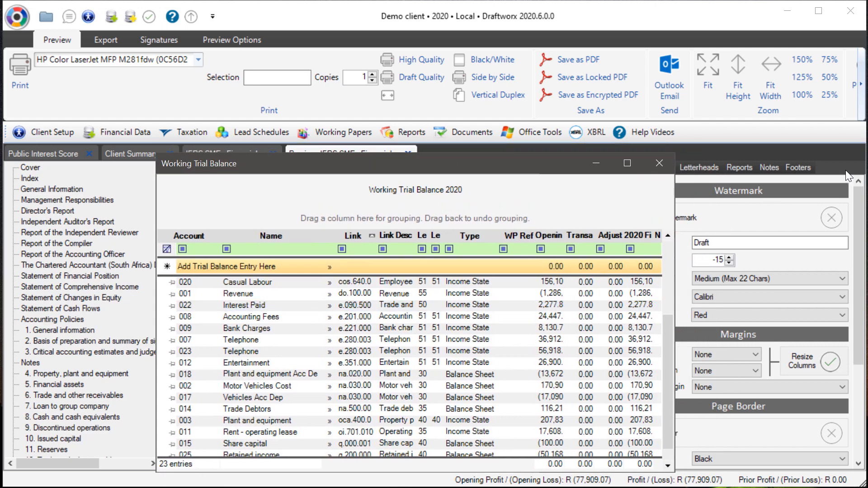
pyautogui.moveTo(383, 166); pyautogui.dragTo(423, 152)
pyautogui.rightClick(454, 151)
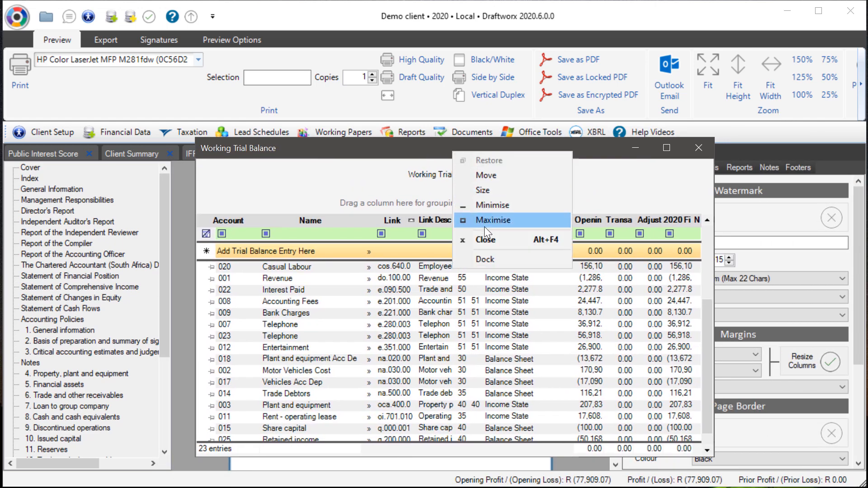
pyautogui.click(486, 256)
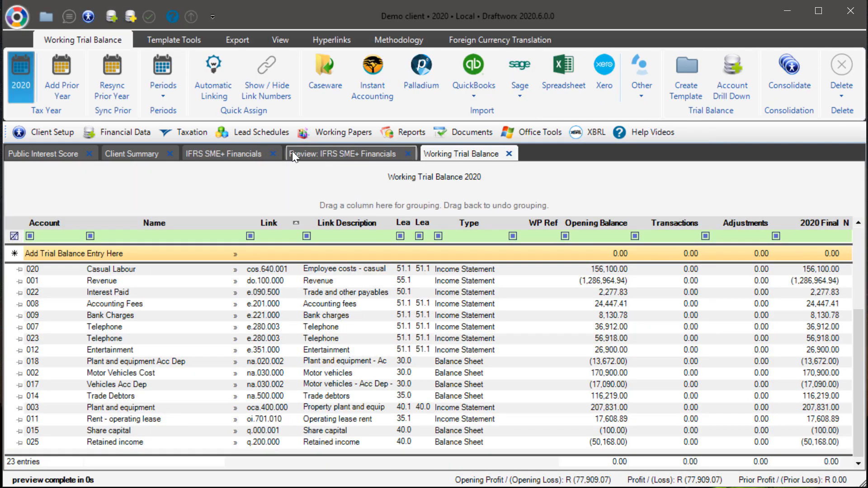
# Step: Float the IFRS SME+ Financials worksheet tab as a separate window
pyautogui.click(211, 150)
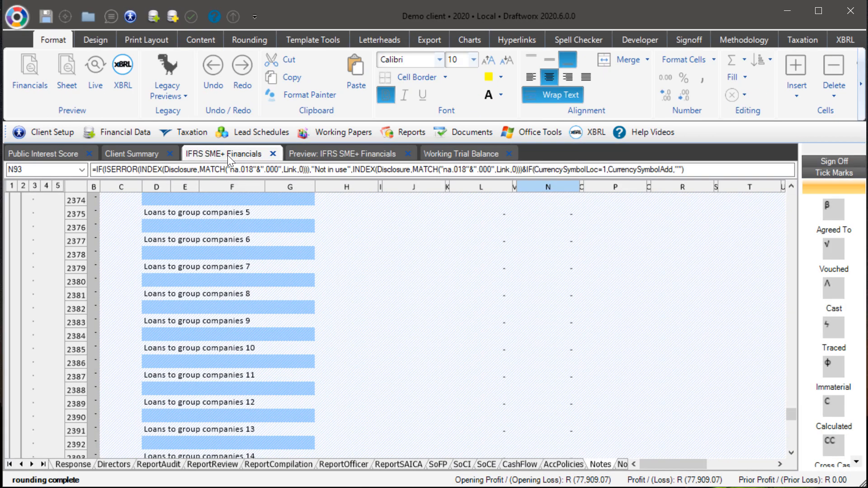
pyautogui.rightClick(227, 155)
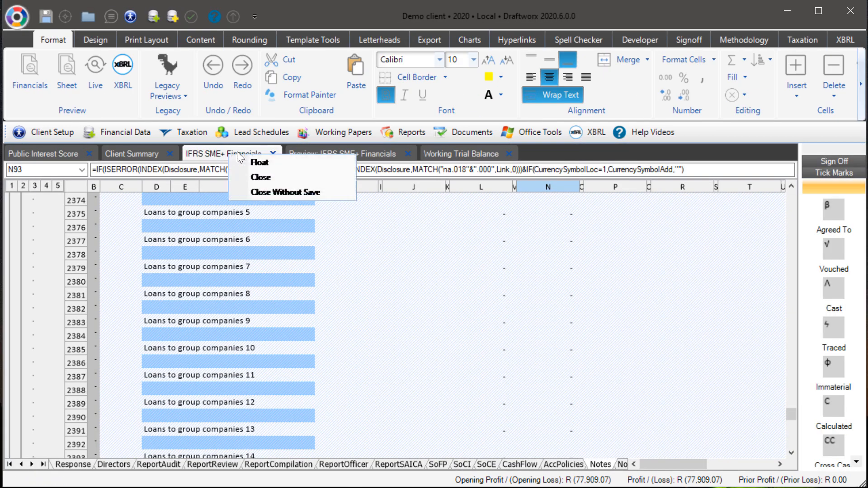
pyautogui.click(258, 163)
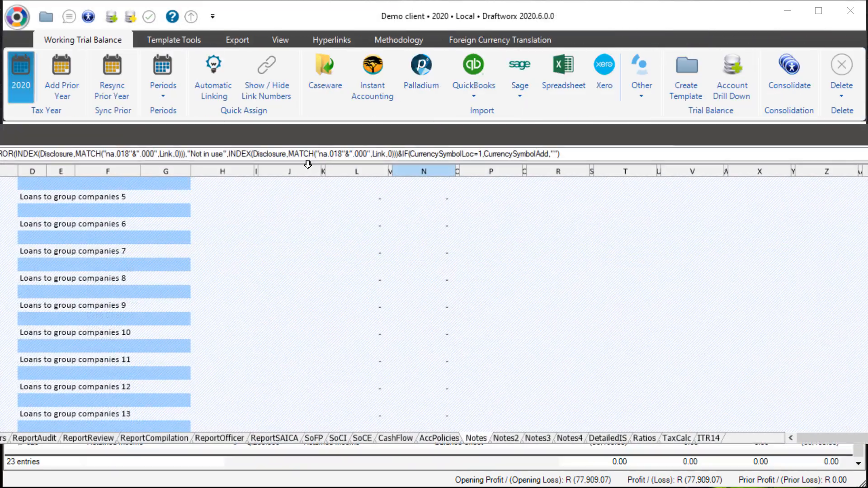
# Step: Move the floating IFRS SME+ Financials window, then dock it back among the workspace tabs
pyautogui.moveTo(203, 158); pyautogui.dragTo(511, 153)
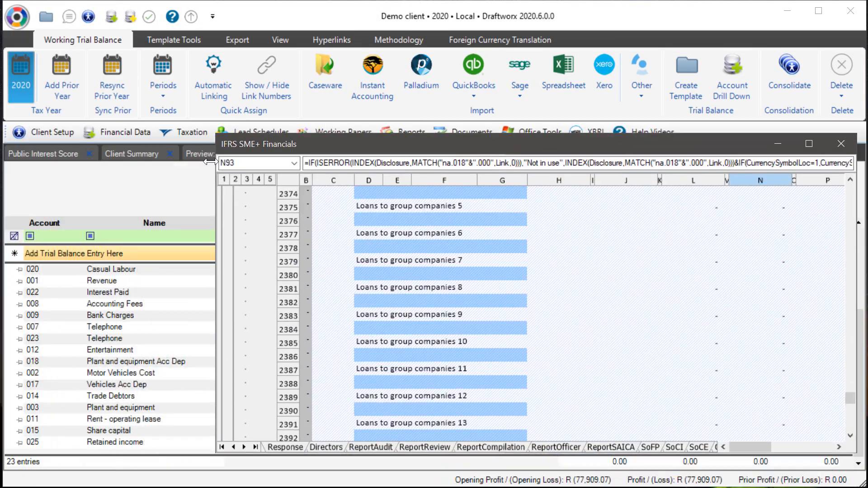
pyautogui.moveTo(409, 150); pyautogui.dragTo(382, 129)
pyautogui.rightClick(585, 129)
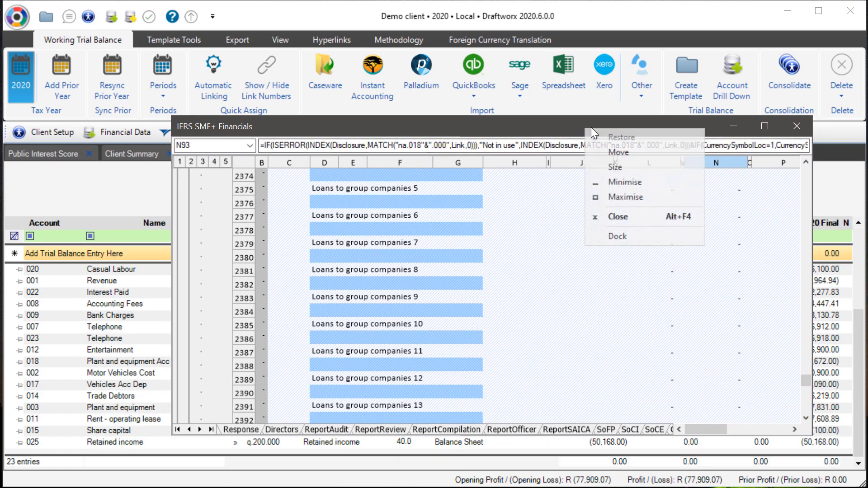
pyautogui.click(627, 238)
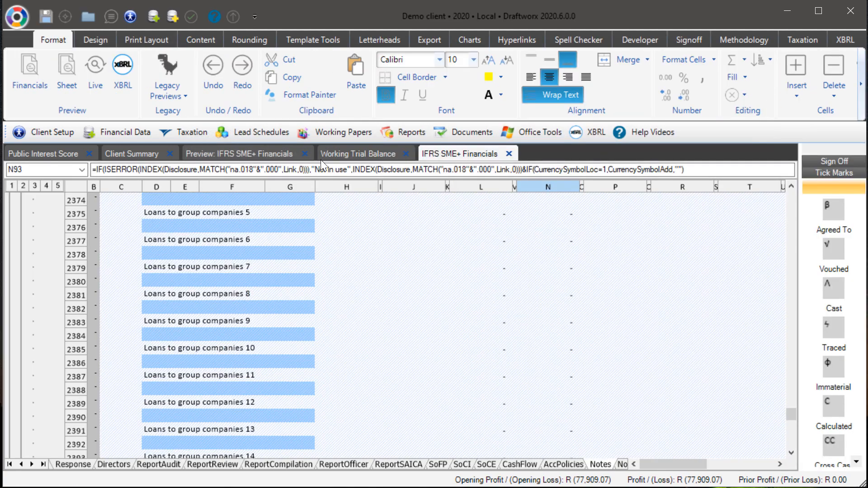
# Step: Switch between the Working Trial Balance and IFRS SME+ Financials tabs and browse the financial worksheets
pyautogui.click(330, 150)
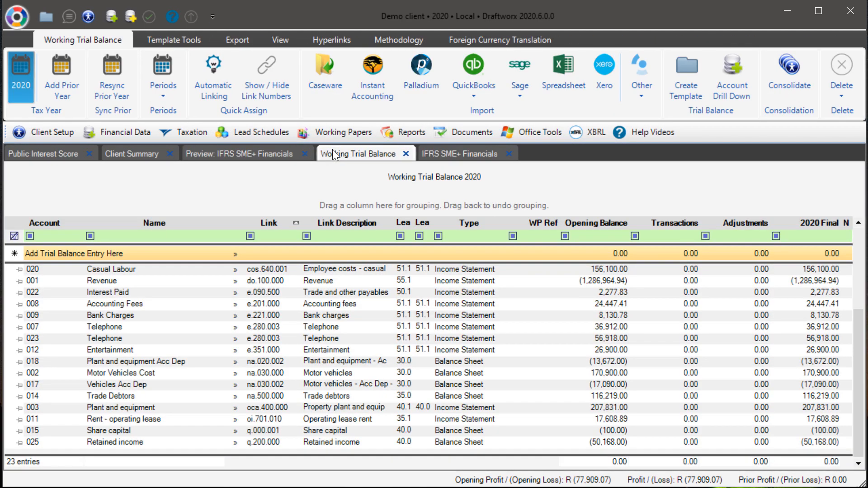
pyautogui.click(438, 157)
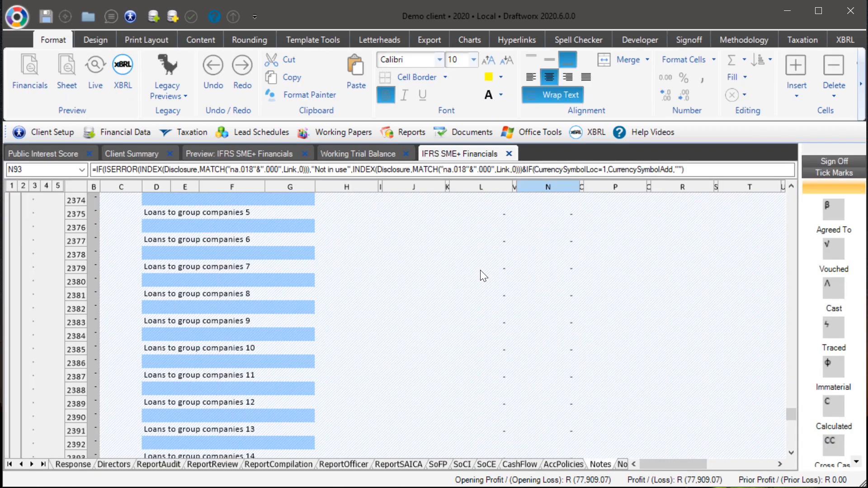
pyautogui.click(517, 39)
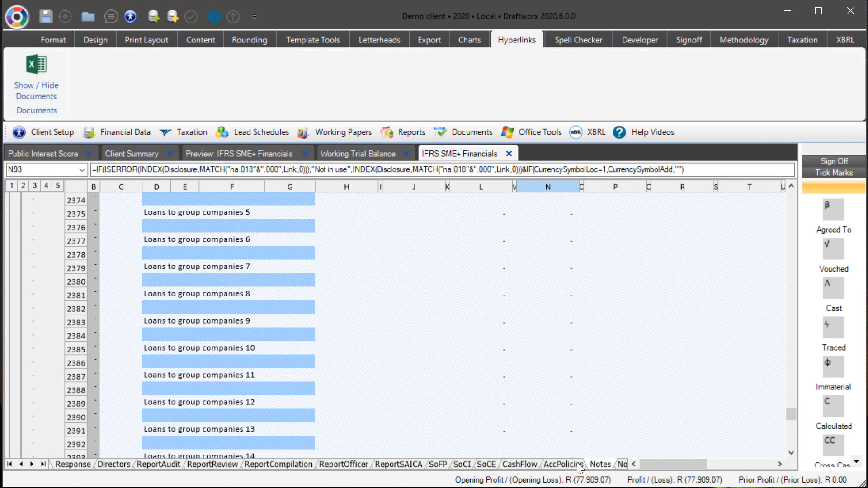
pyautogui.click(563, 464)
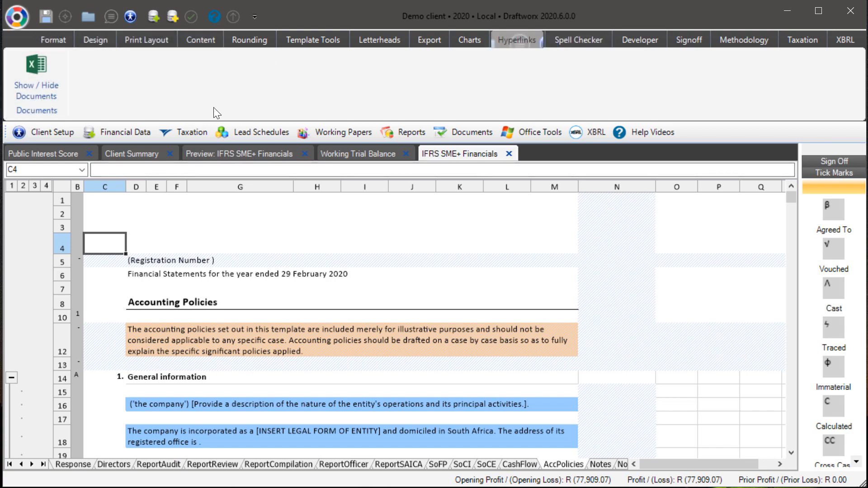
pyautogui.click(72, 464)
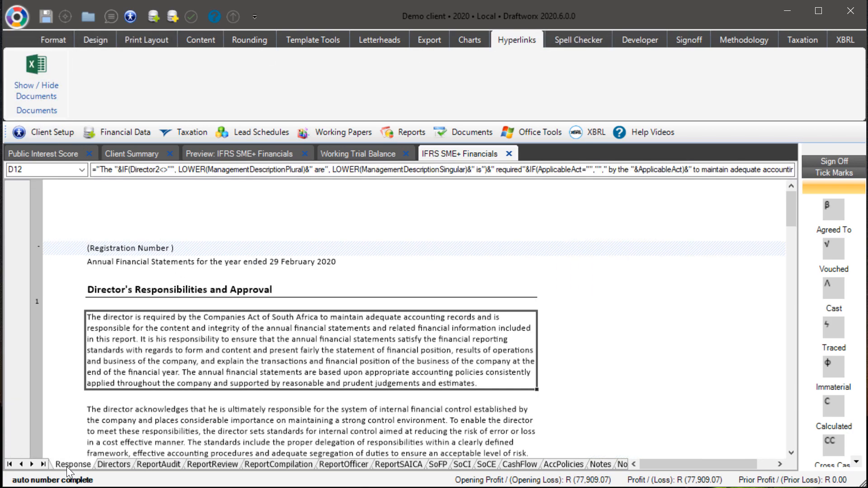
pyautogui.click(17, 17)
pyautogui.click(64, 168)
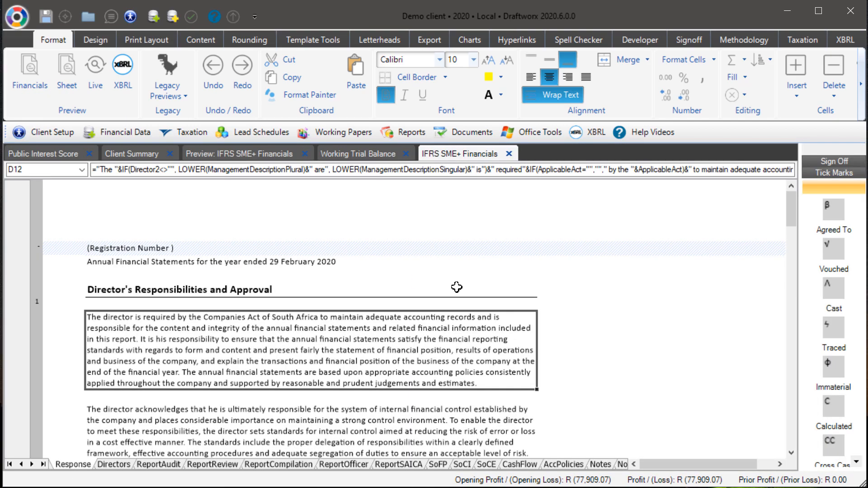
pyautogui.click(254, 430)
pyautogui.click(236, 352)
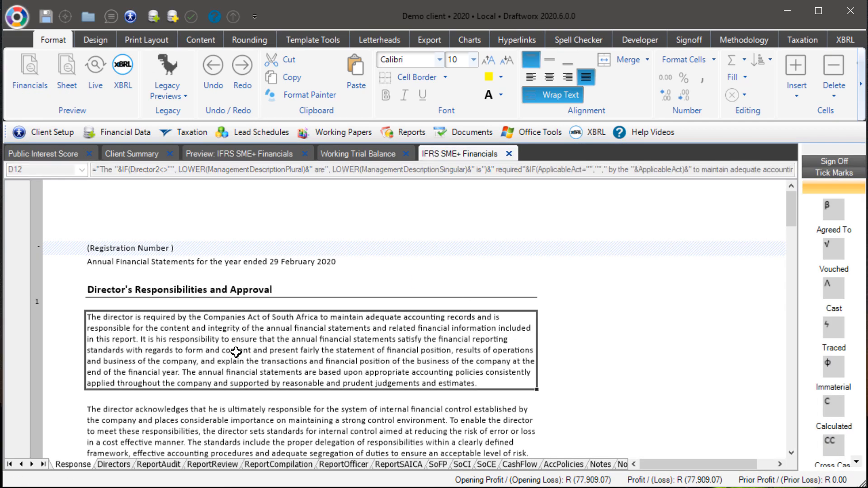
# Step: Show the hyperlink documents panel and select cell D15 under General information on the AccPolicies worksheet
pyautogui.click(516, 40)
pyautogui.click(37, 77)
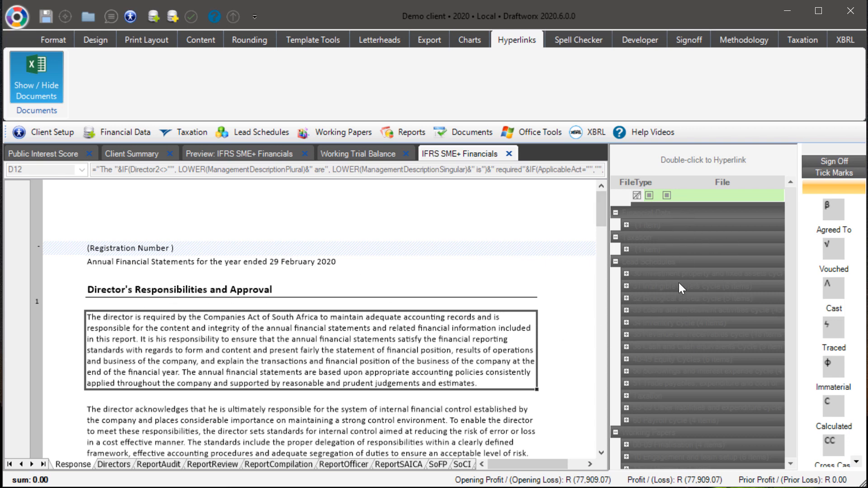
pyautogui.click(561, 359)
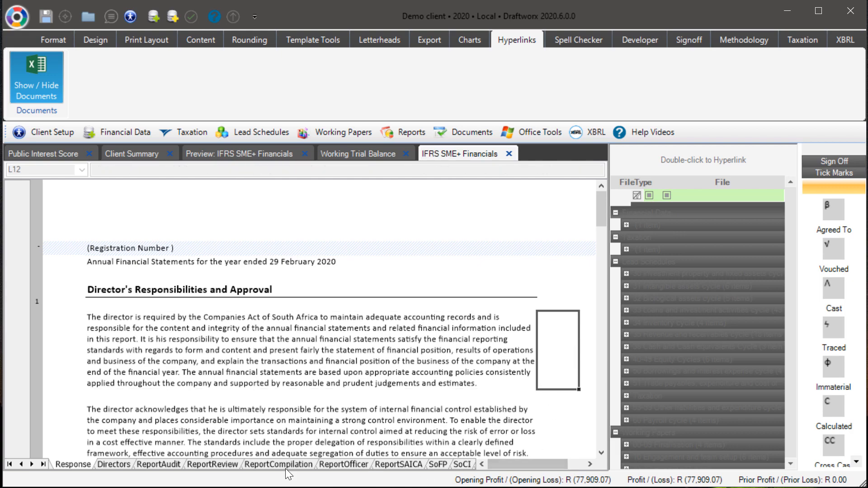
pyautogui.click(42, 464)
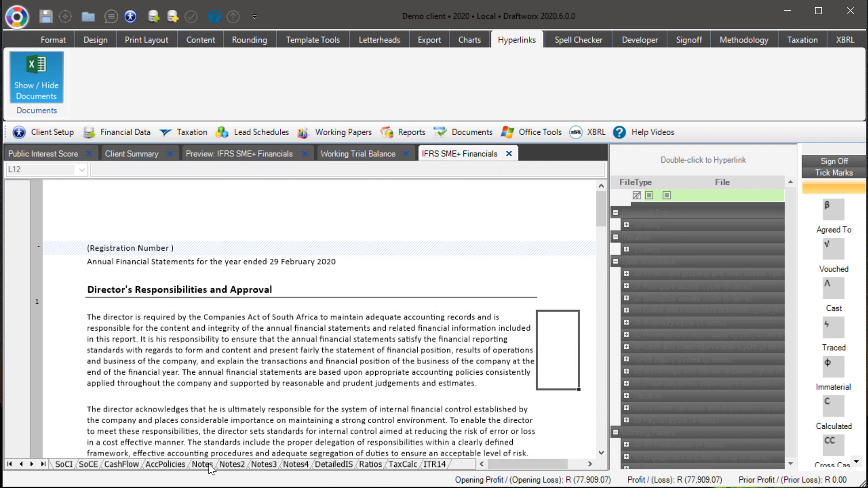
pyautogui.click(173, 464)
pyautogui.click(310, 392)
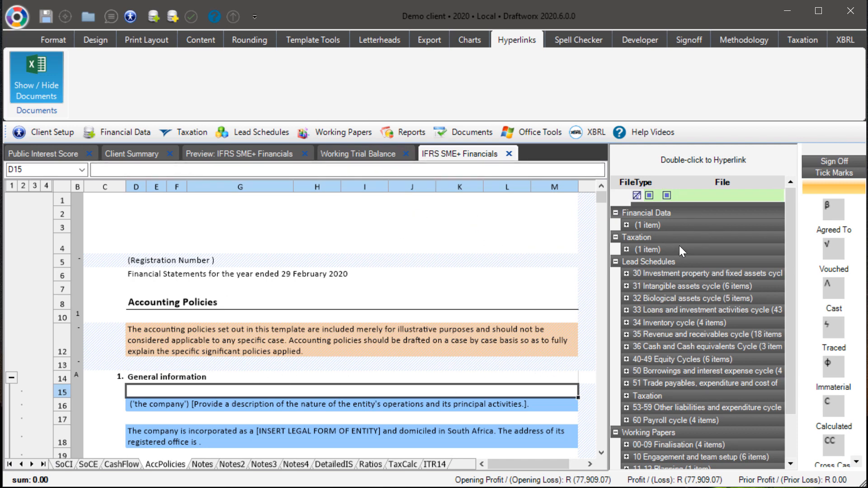
# Step: Hyperlink cell D15 to the 06.05 Engagement signoff control sheet working paper from the Finalisation group
pyautogui.scroll(-1, 679, 346)
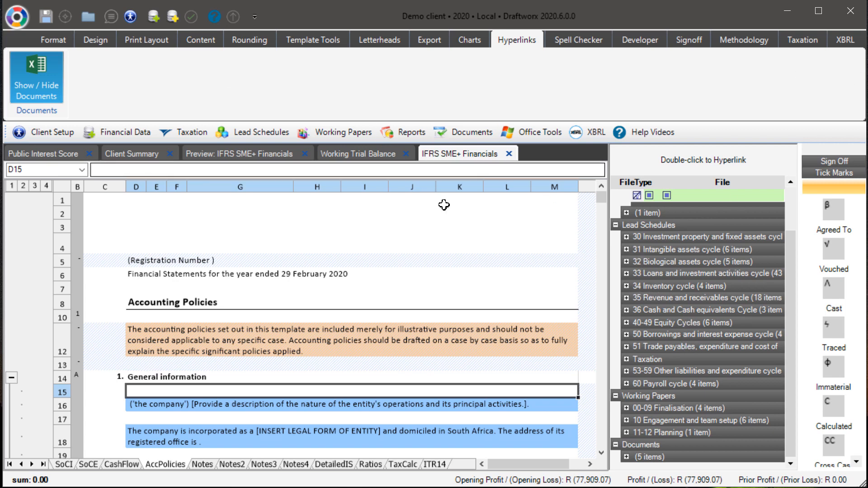
pyautogui.click(615, 225)
pyautogui.click(626, 285)
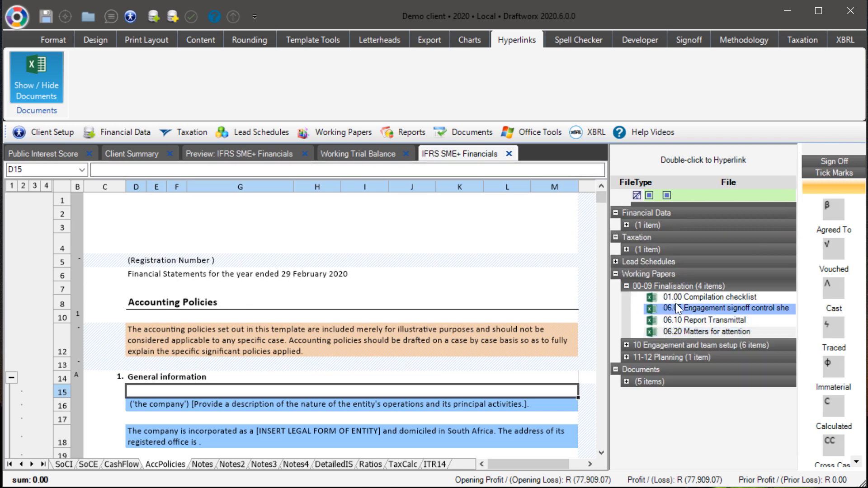
pyautogui.doubleClick(678, 308)
pyautogui.doubleClick(688, 326)
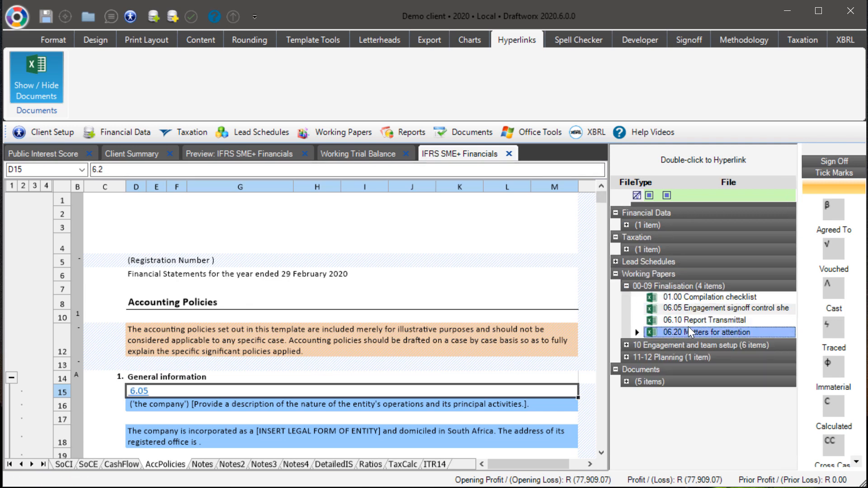
pyautogui.doubleClick(682, 319)
pyautogui.doubleClick(684, 307)
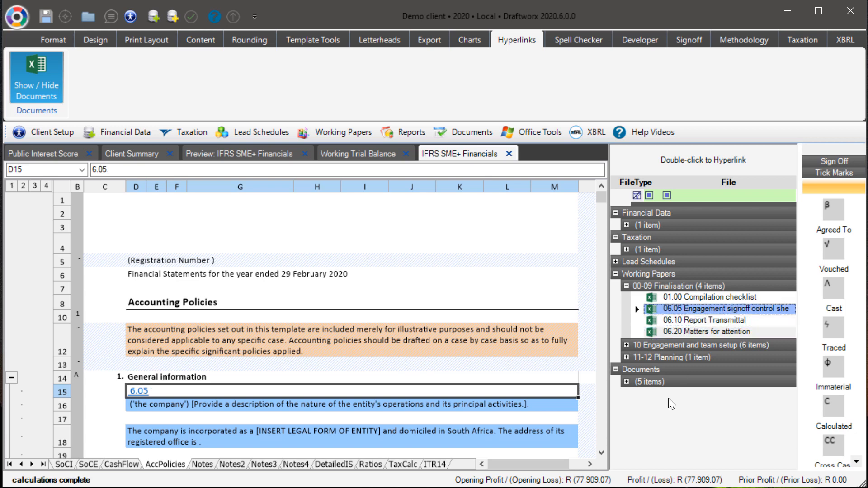
# Step: Expand the 10 Engagement and team setup working papers and view the documents panel on the Working Trial Balance tab
pyautogui.click(626, 345)
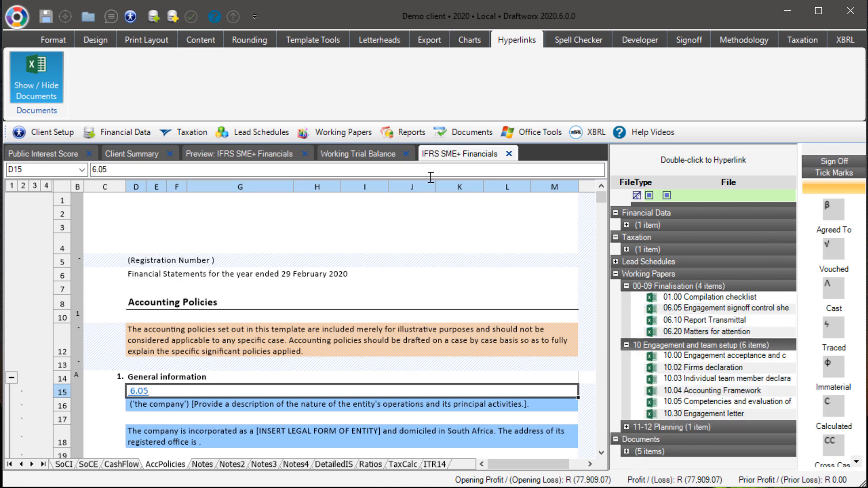
pyautogui.click(356, 150)
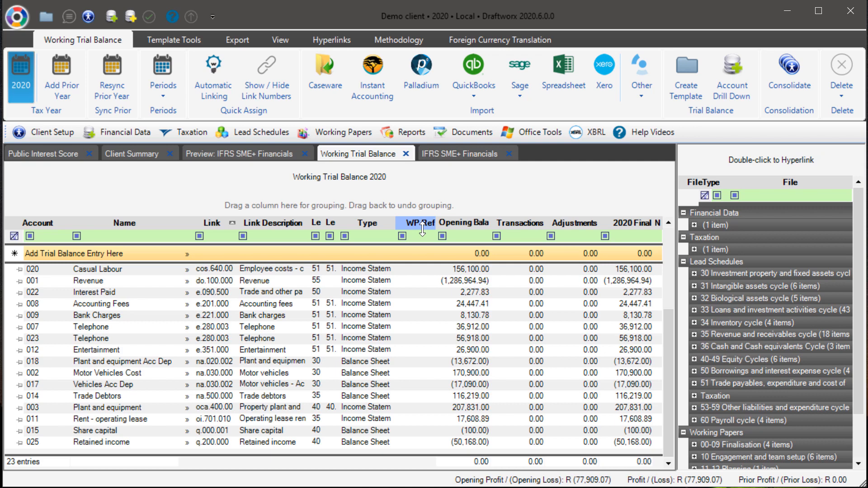
pyautogui.click(463, 154)
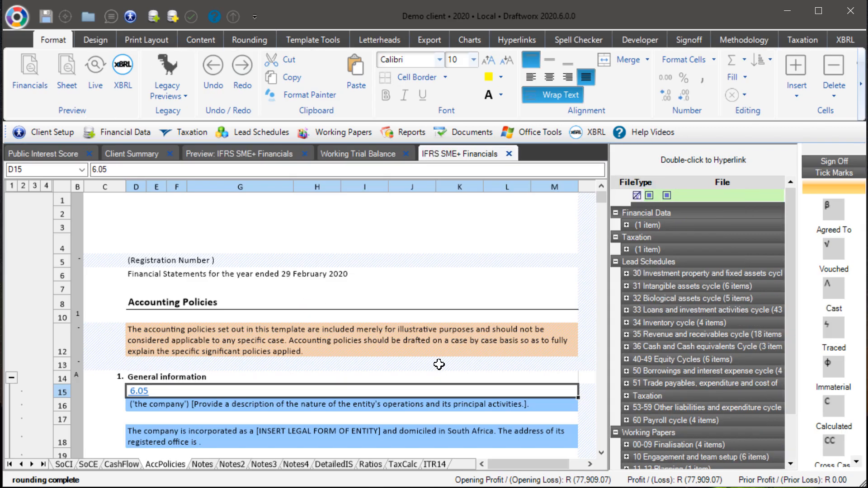
# Step: Browse the application menu and the Letterheads, Methodology and XBRL ribbon options
pyautogui.click(17, 17)
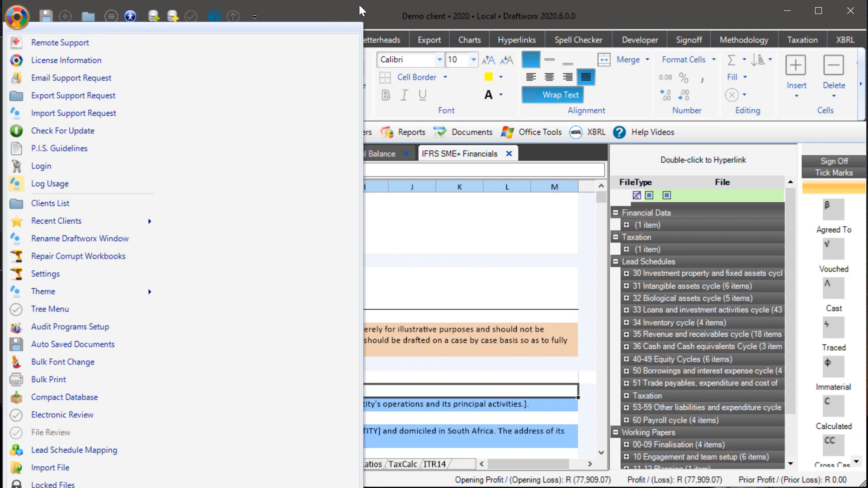
pyautogui.click(368, 15)
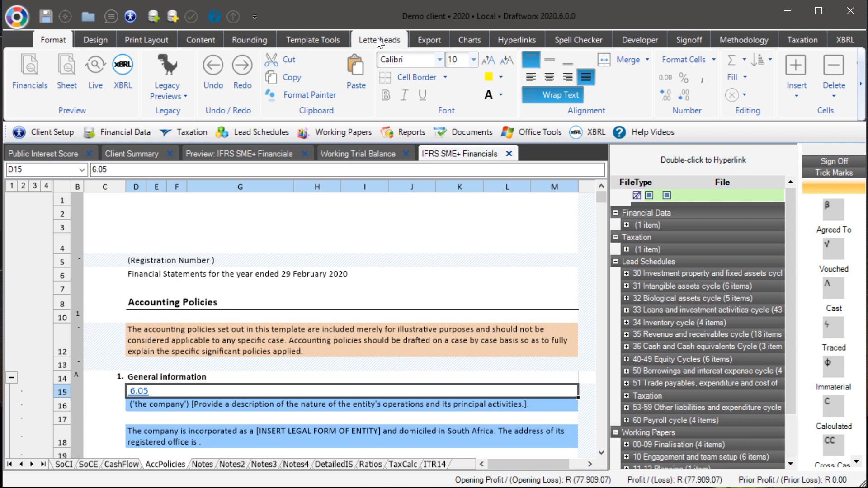
pyautogui.click(380, 42)
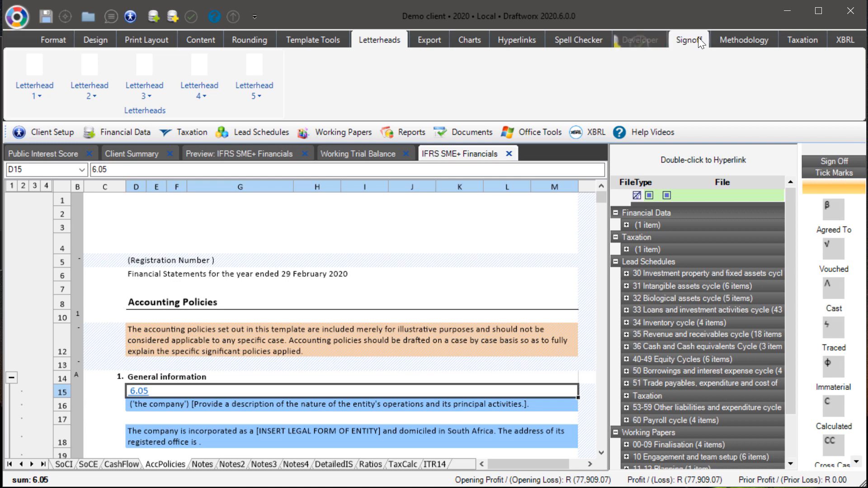
pyautogui.click(738, 40)
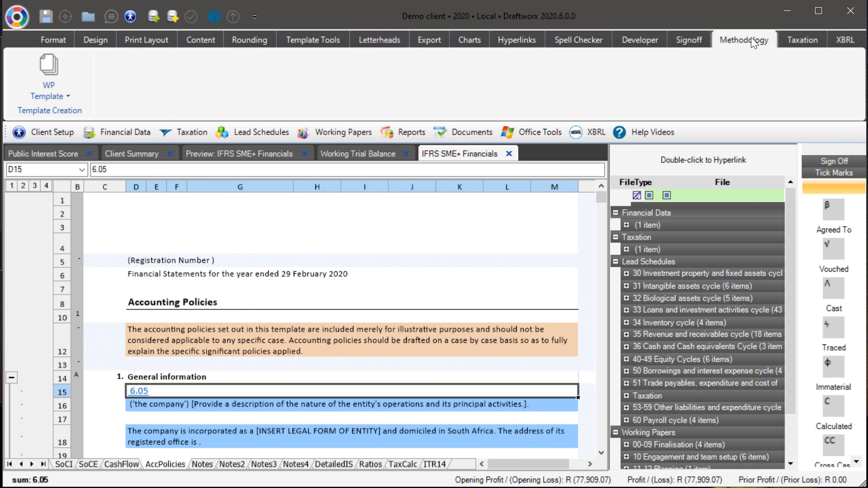
pyautogui.click(54, 77)
pyautogui.click(192, 74)
pyautogui.click(845, 40)
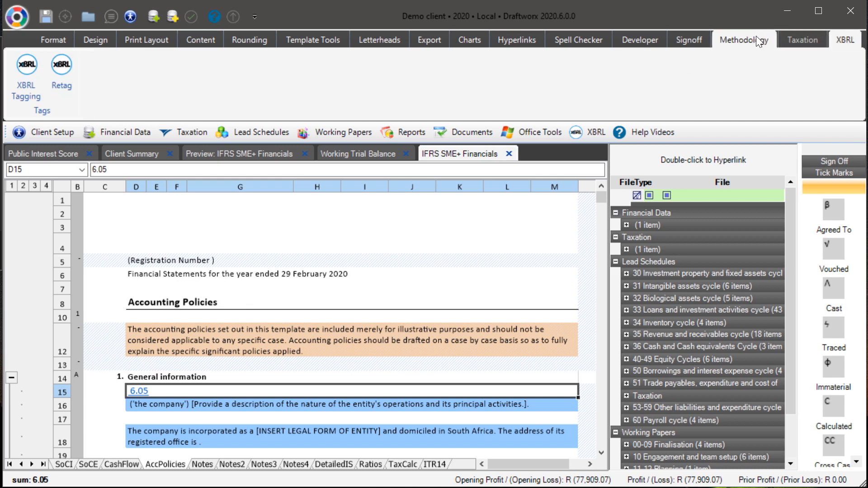
pyautogui.click(747, 37)
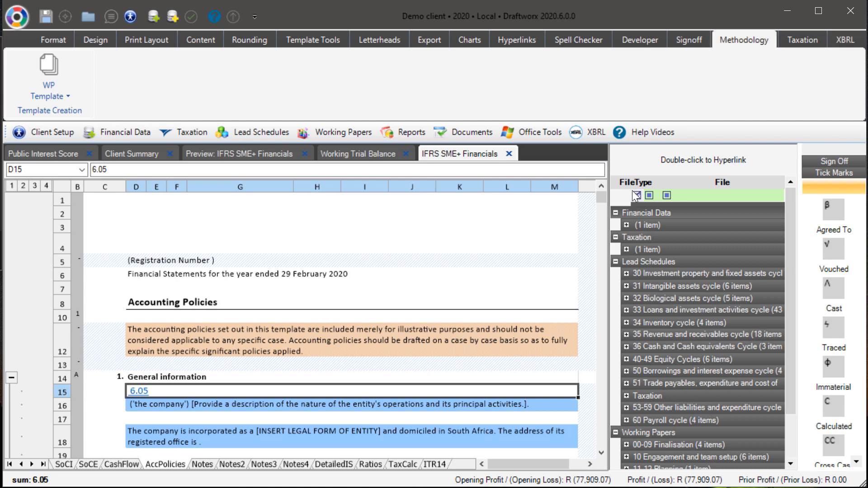